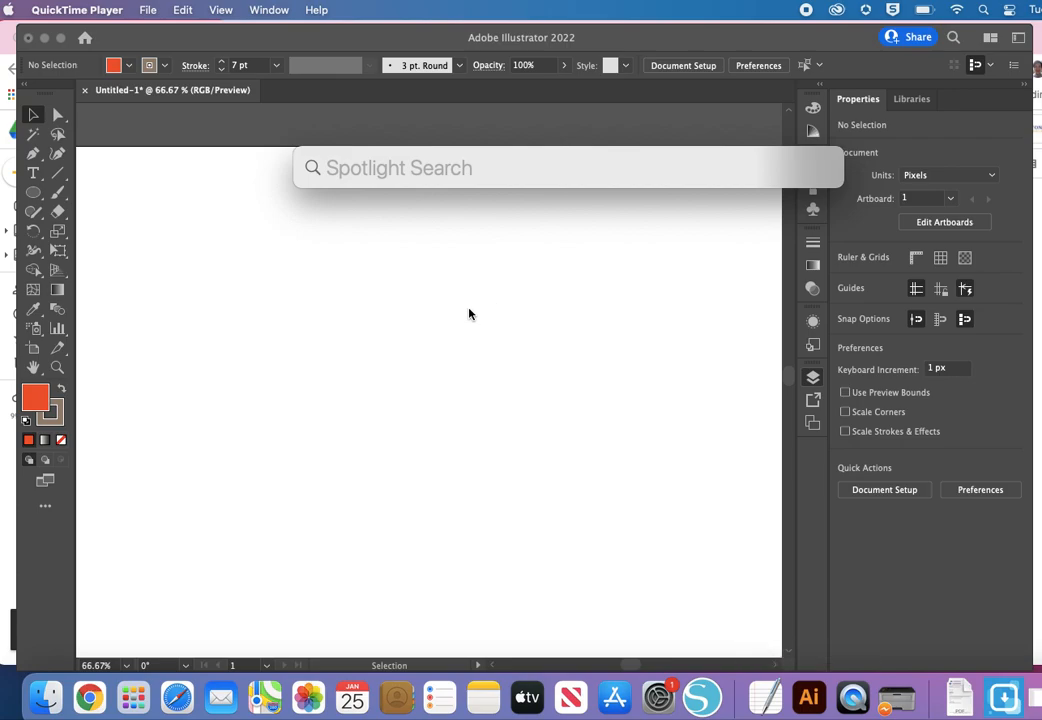
Step: Find Adobe Illustrator 2022 through the system search and switch to it
text(lluustrator)
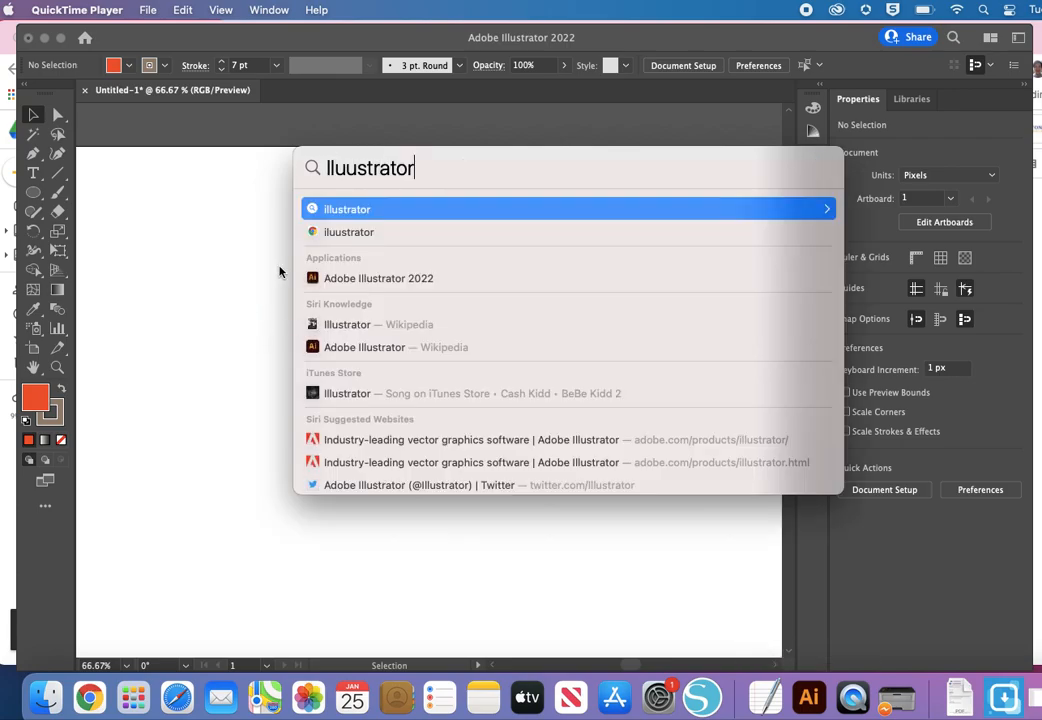
click(338, 279)
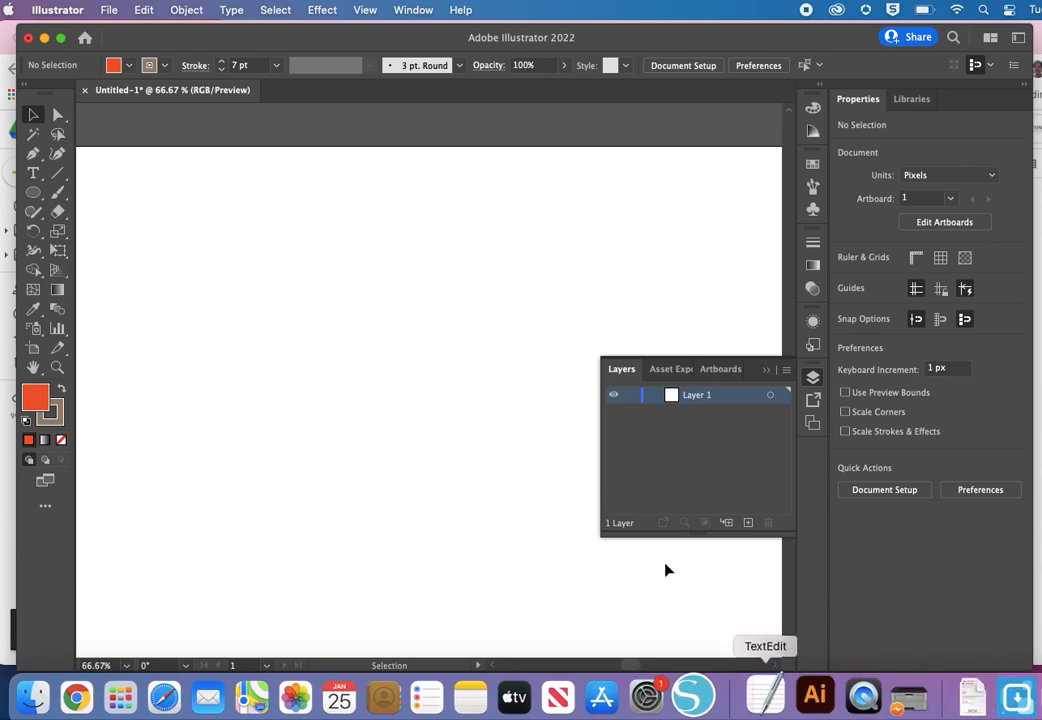
Step: Create a new web document from the Common preset, 1366 x 768 px
click(113, 10)
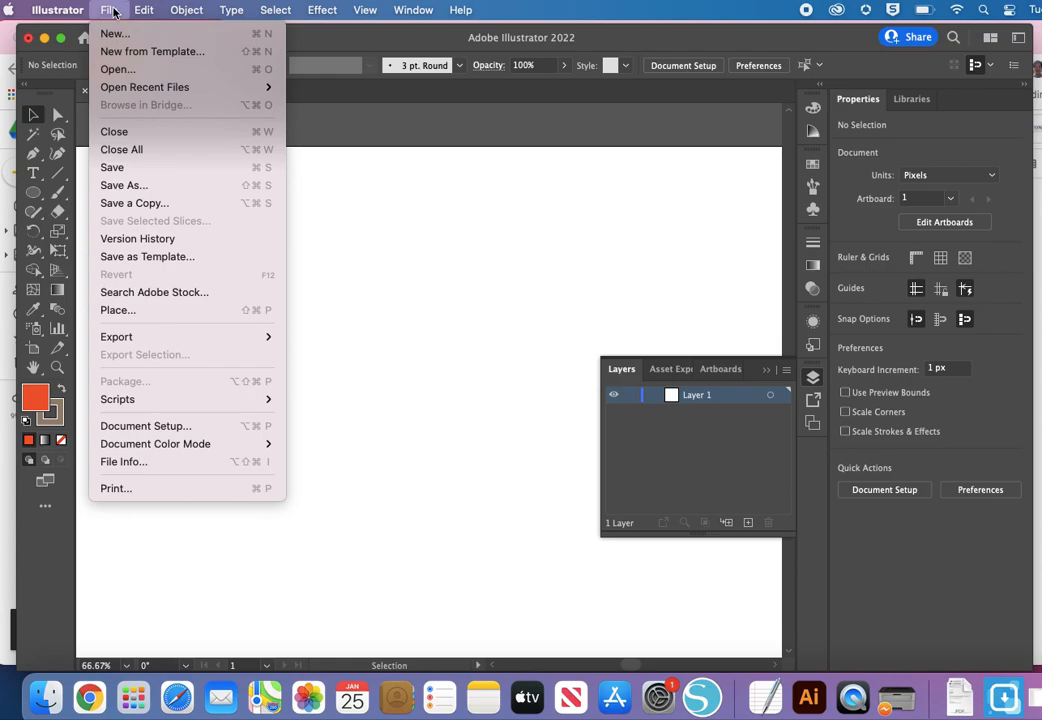
click(112, 34)
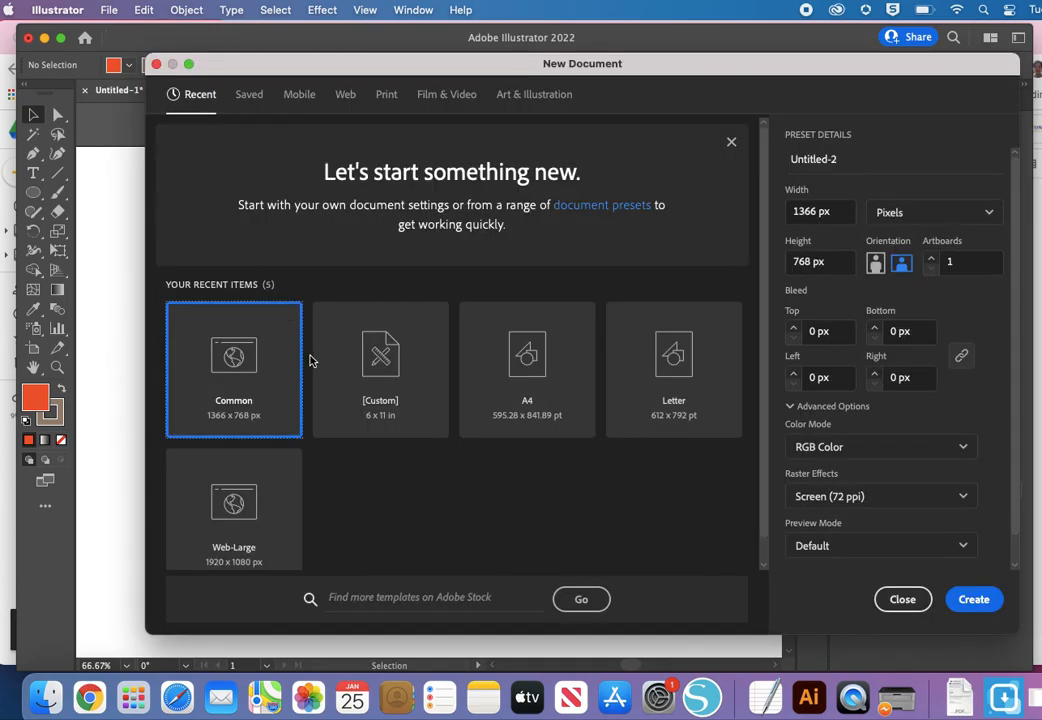
click(346, 100)
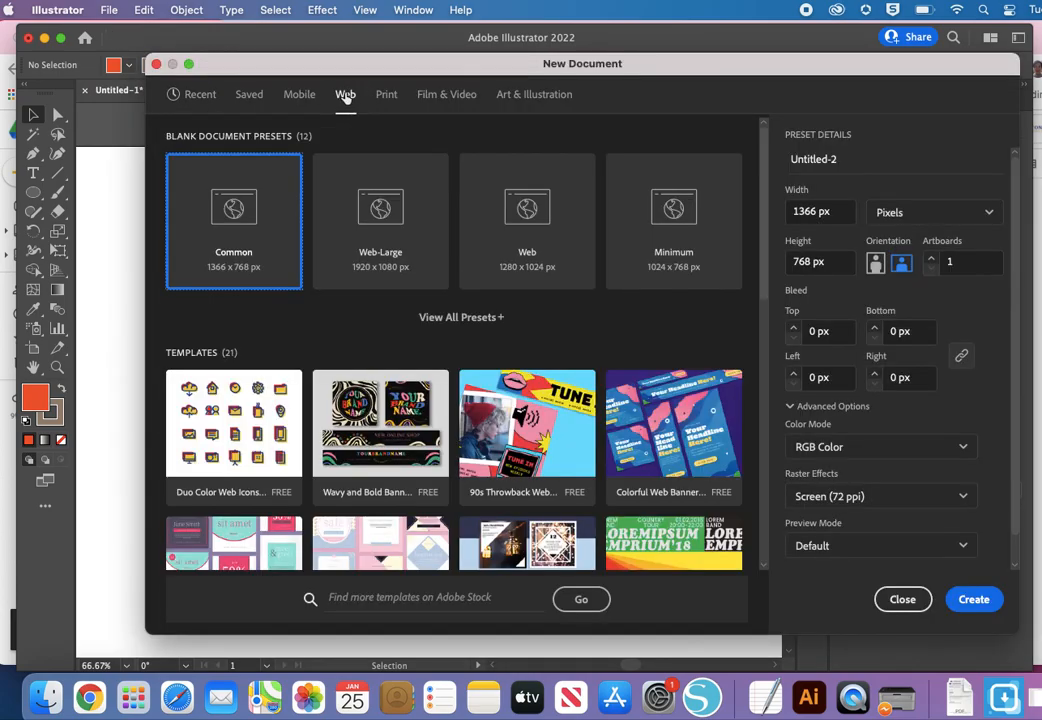
double_click(234, 225)
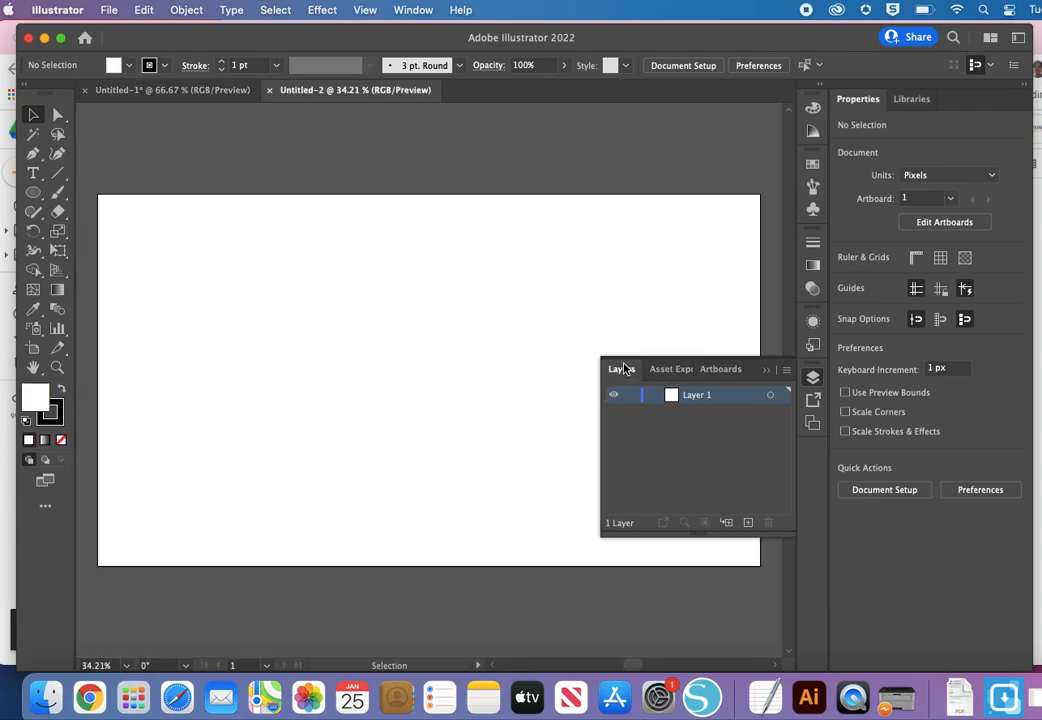
Step: Choose the Essentials Classic workspace
click(622, 369)
click(401, 7)
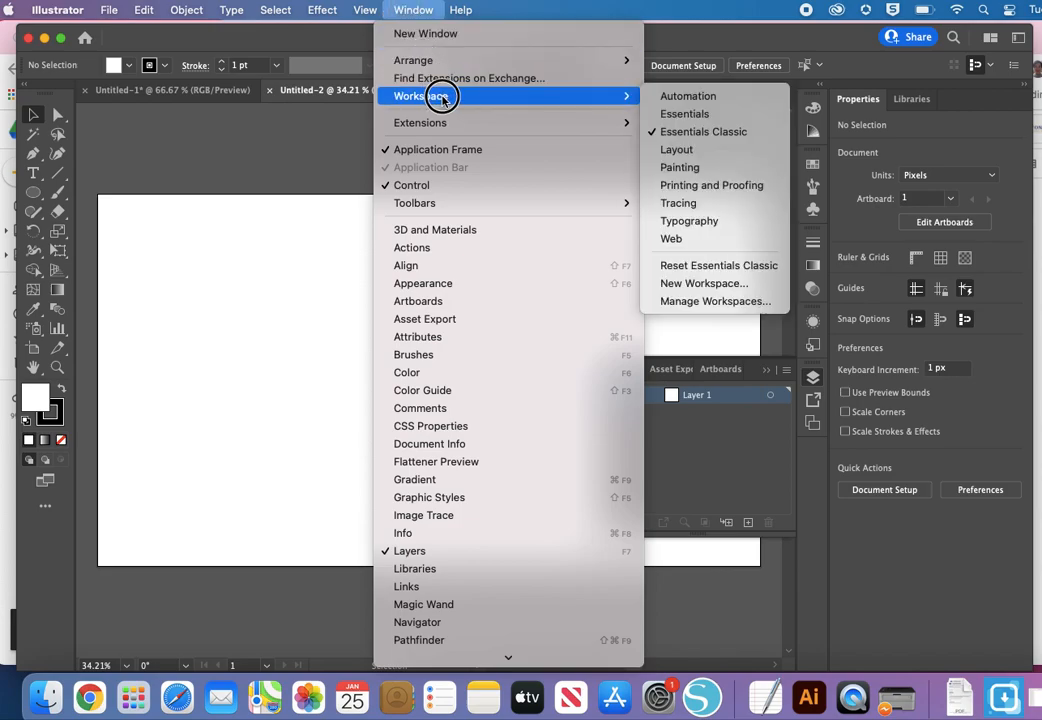
mouse_move(509, 101)
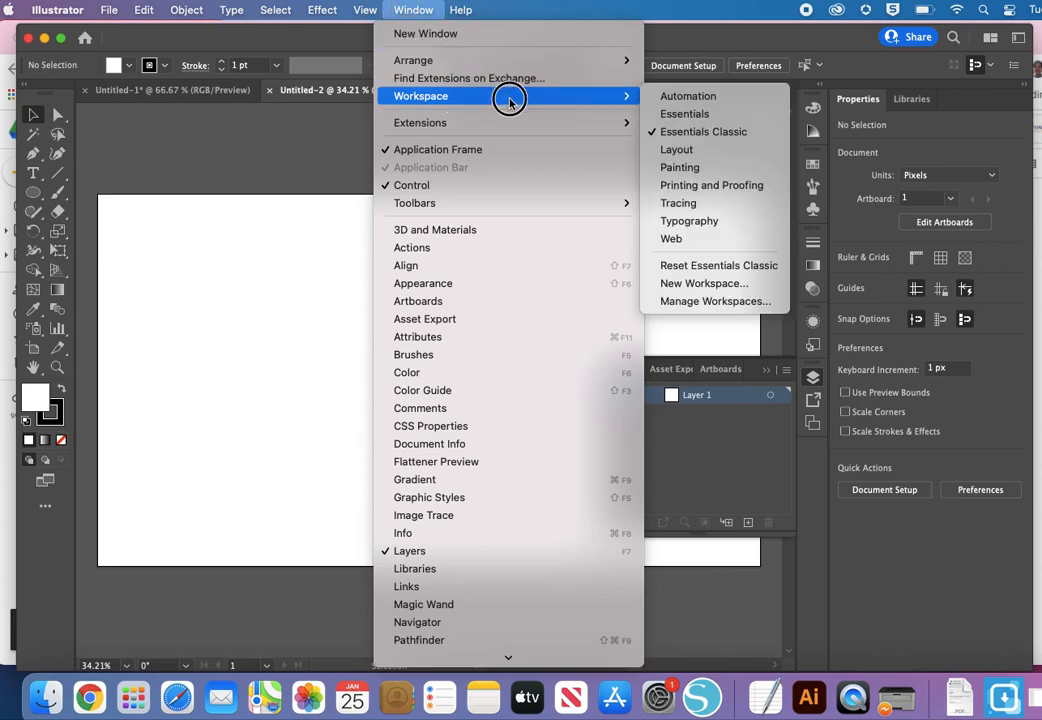
click(671, 133)
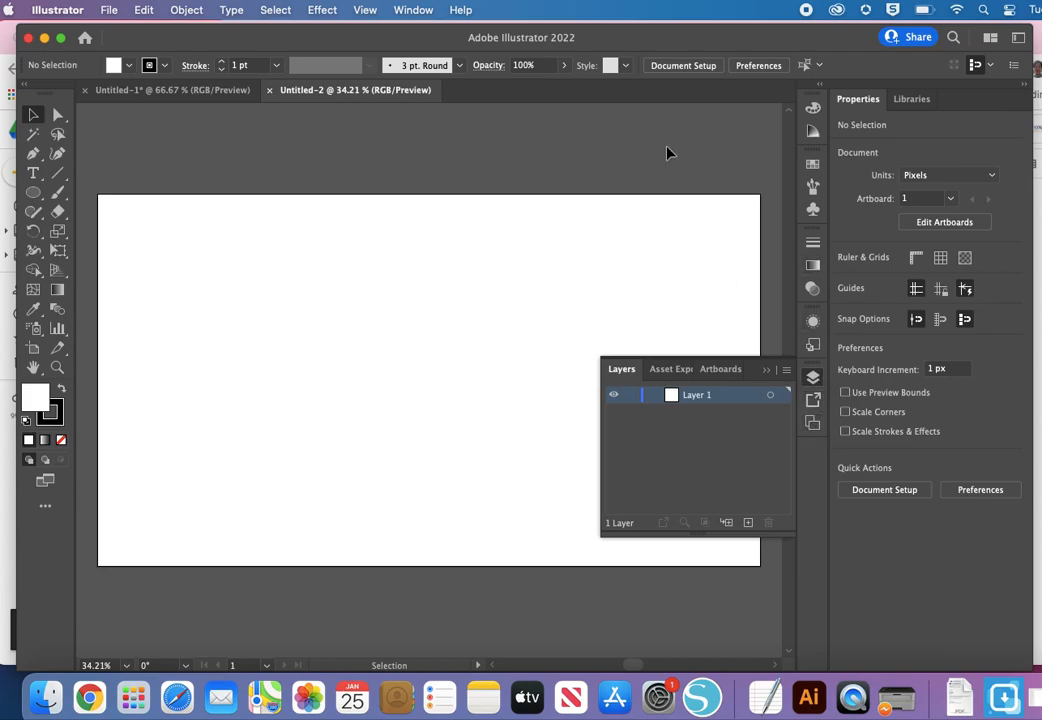
Step: Detach the Layers panel from its dock and float it over the artboard's lower-right corner
click(415, 10)
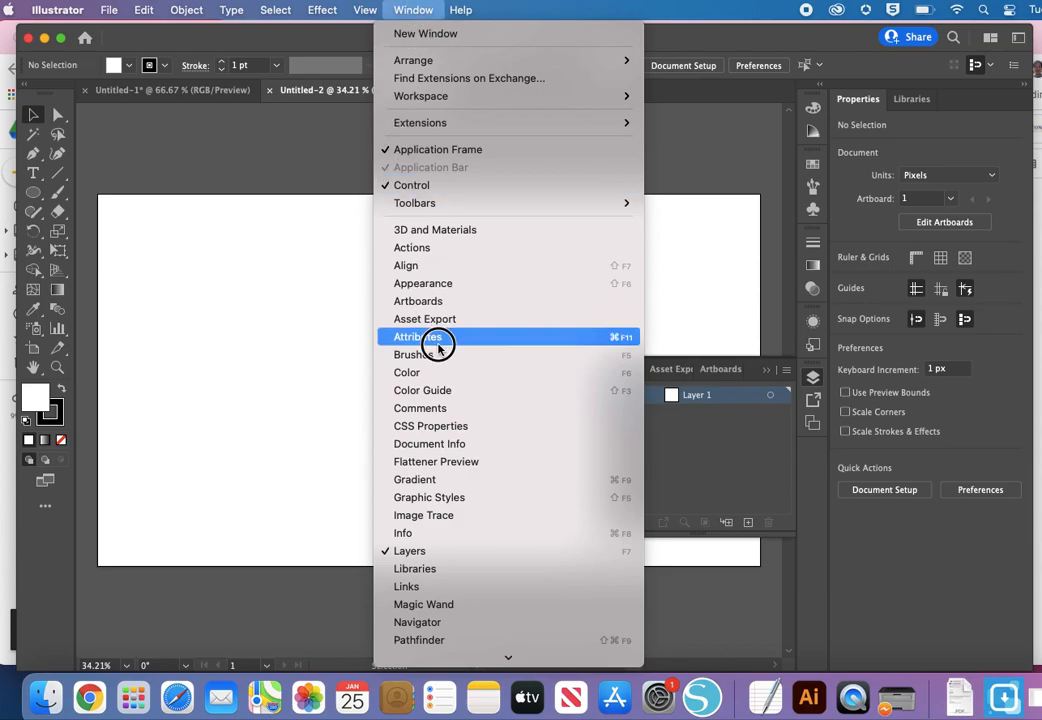
click(423, 553)
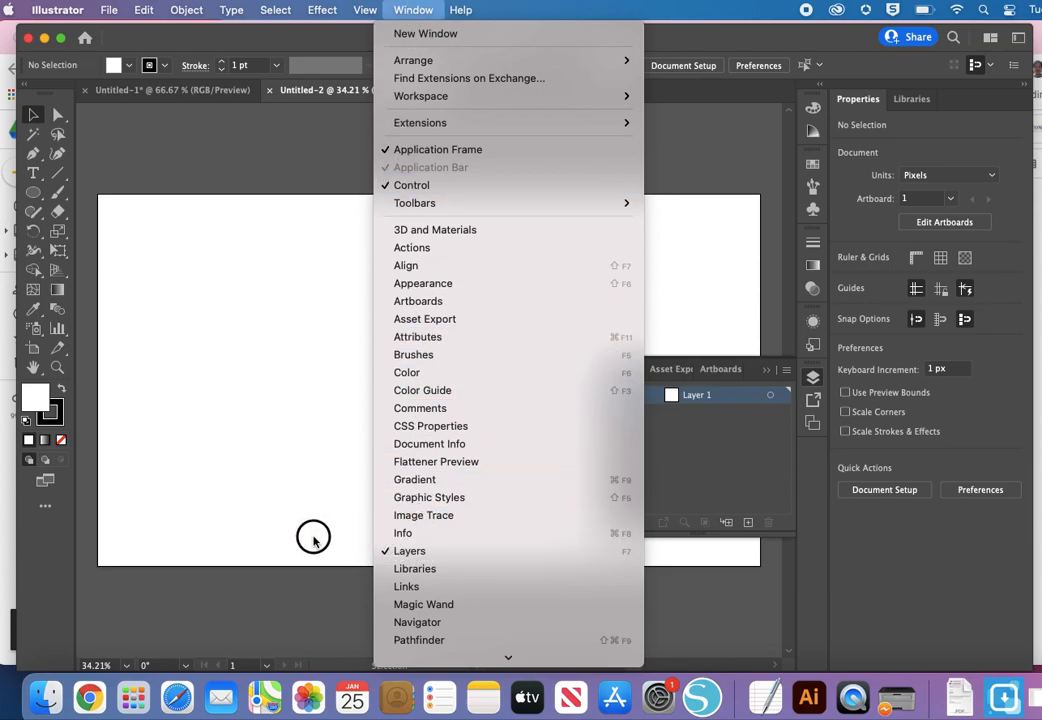
drag(631, 364, 775, 487)
click(768, 370)
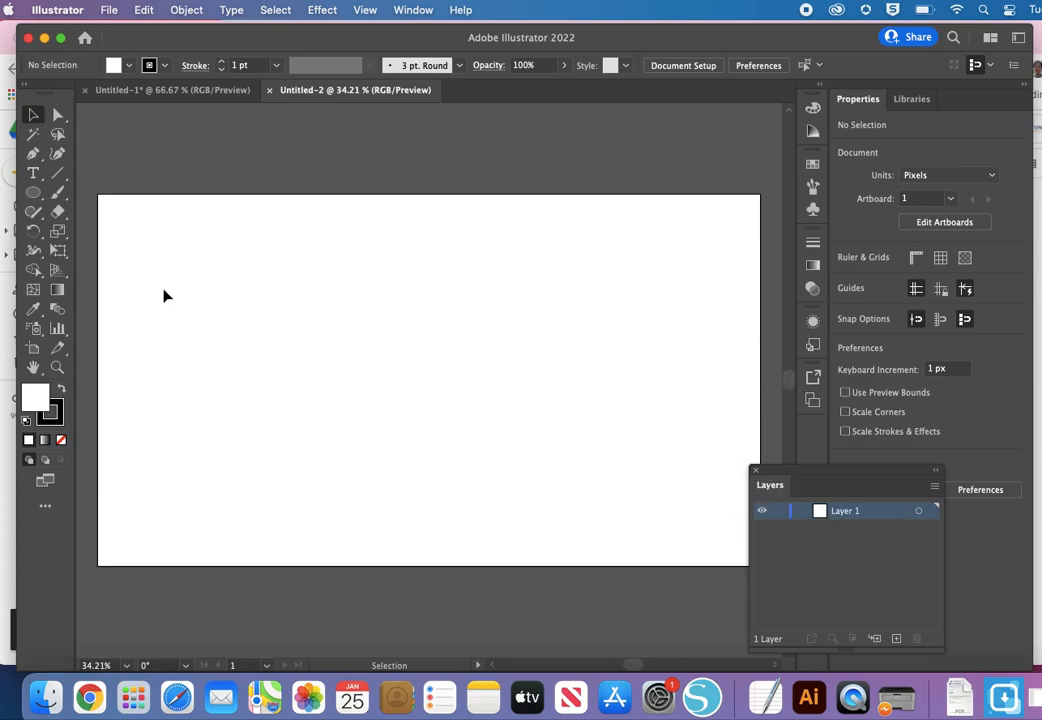
Step: Draw an ellipse about 219 x 233 px in the upper part of the artboard, left of its center
drag(35, 191, 90, 226)
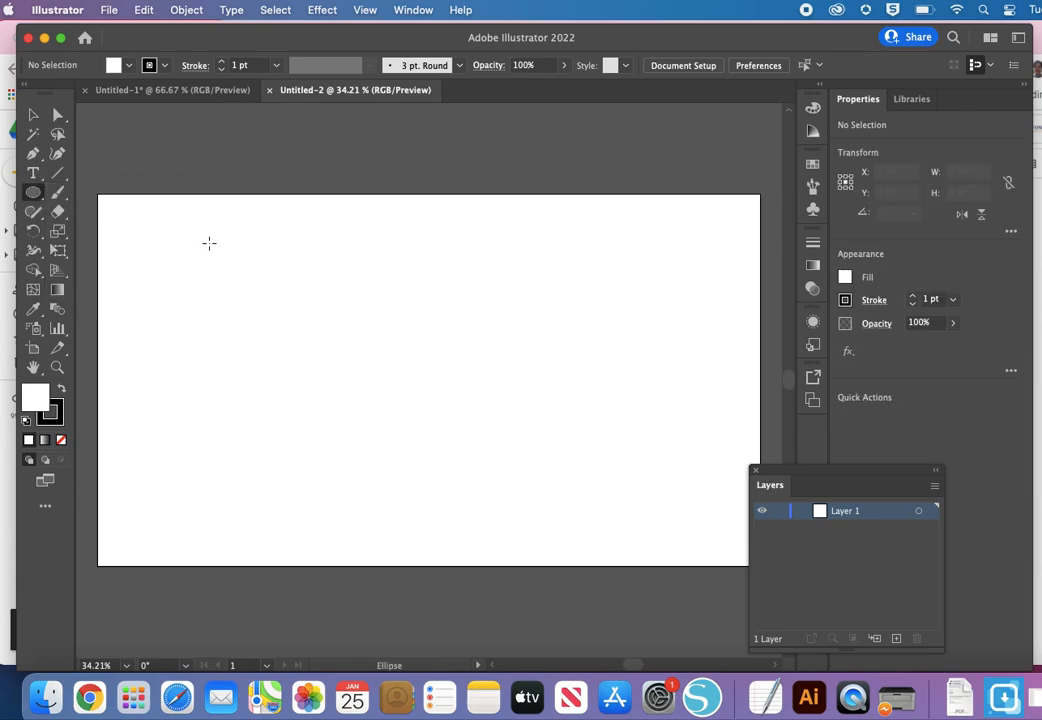
drag(34, 193, 80, 195)
drag(37, 200, 37, 198)
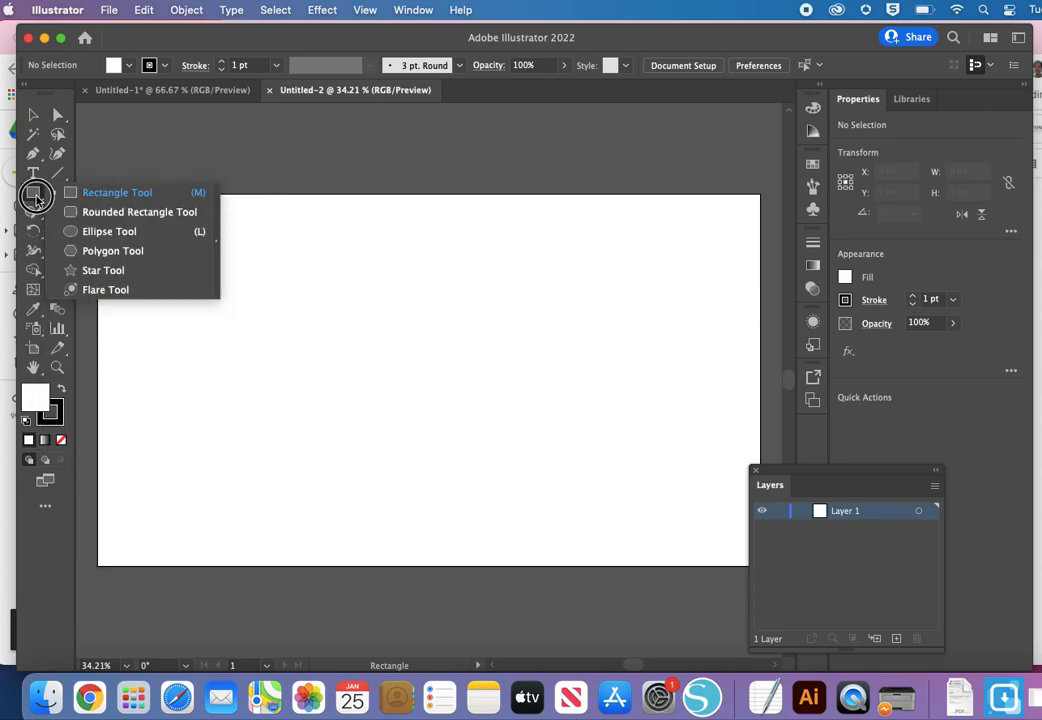
drag(37, 199, 70, 231)
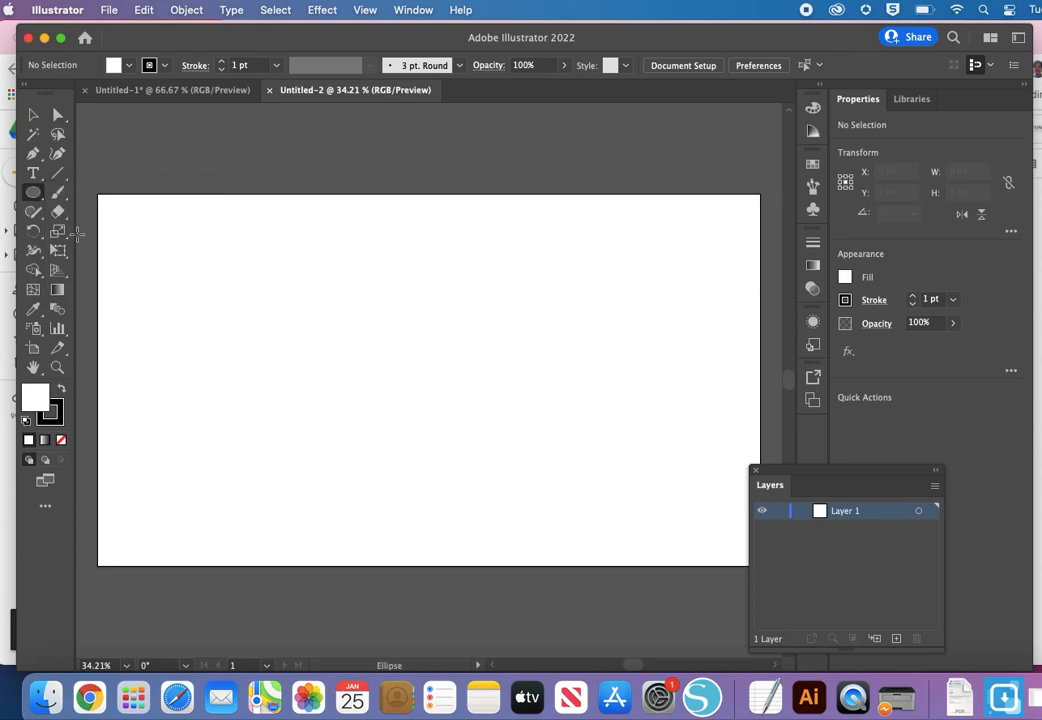
mouse_move(312, 232)
mouse_down()
mouse_move(372, 319)
mouse_move(418, 346)
mouse_up()
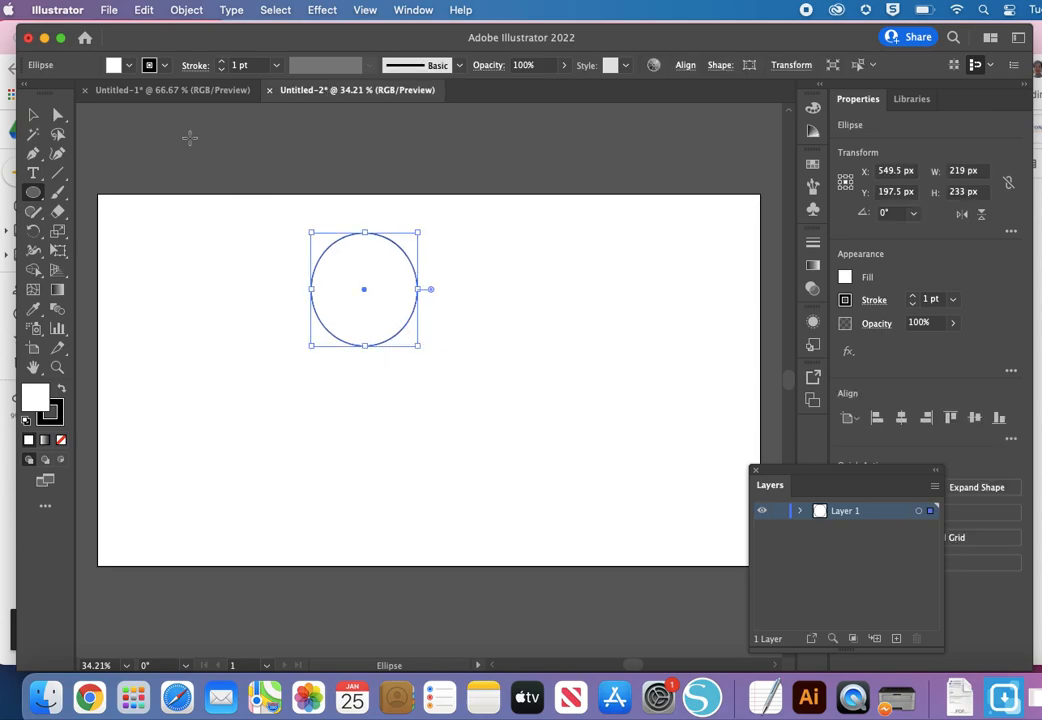
Step: Fill the ellipse with medium green from the swatches
click(112, 66)
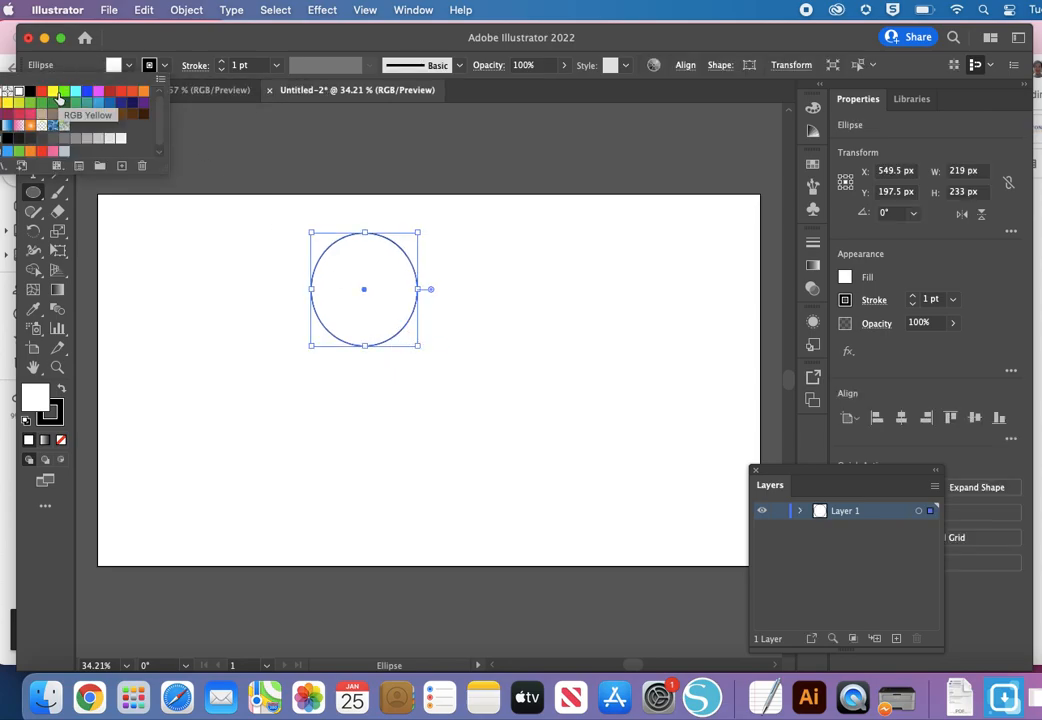
click(64, 92)
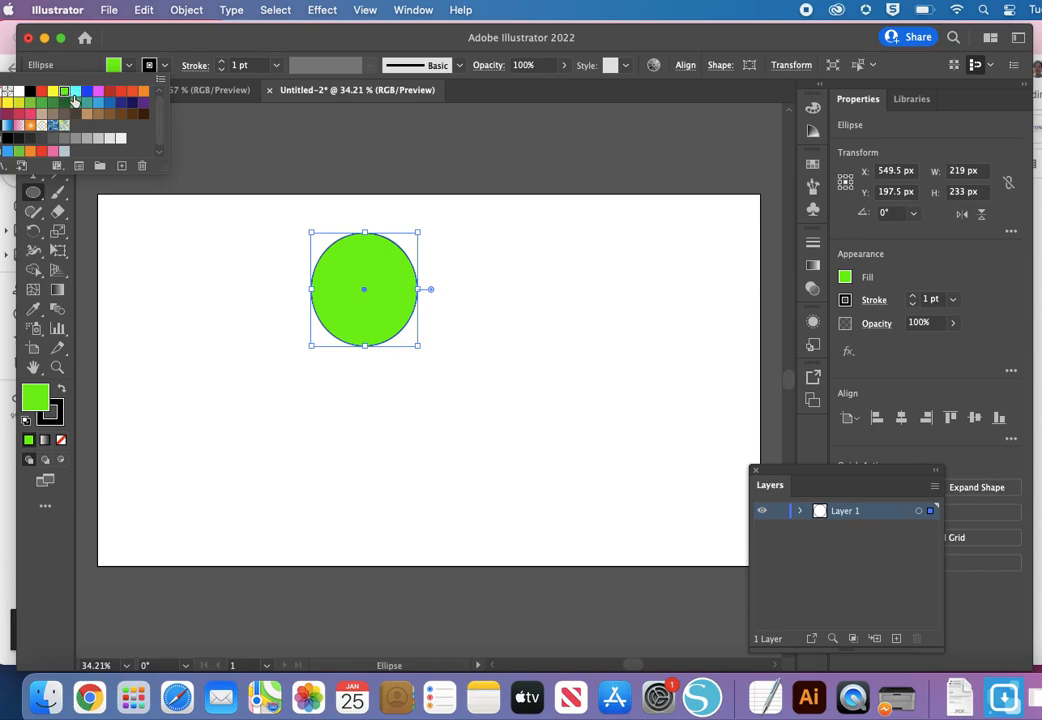
click(77, 104)
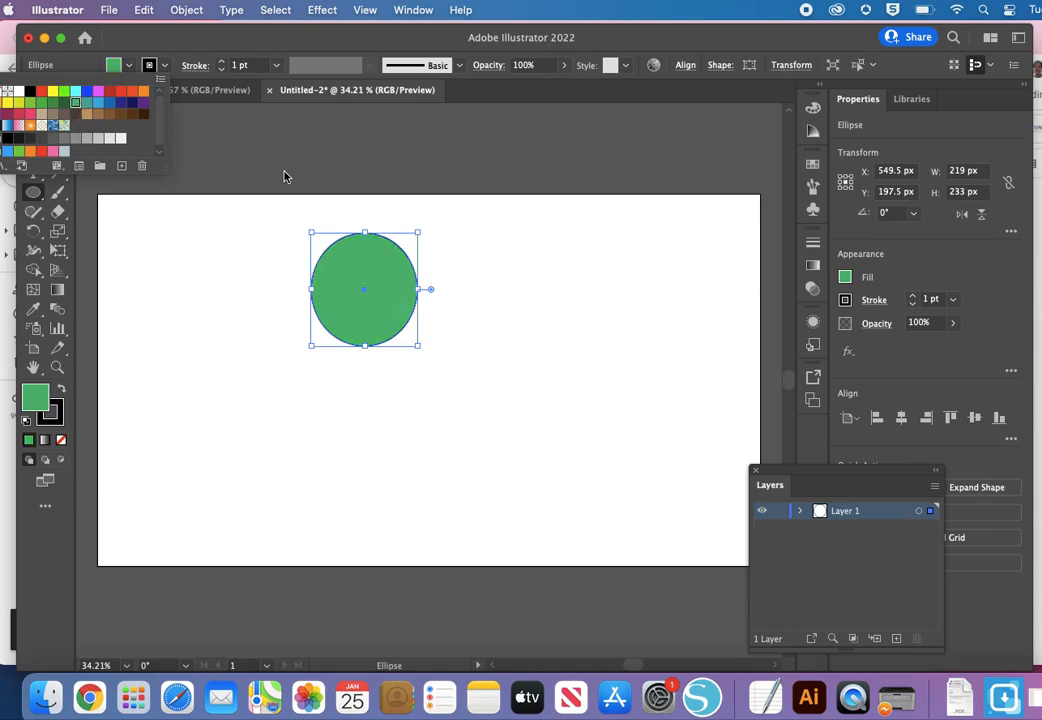
click(231, 139)
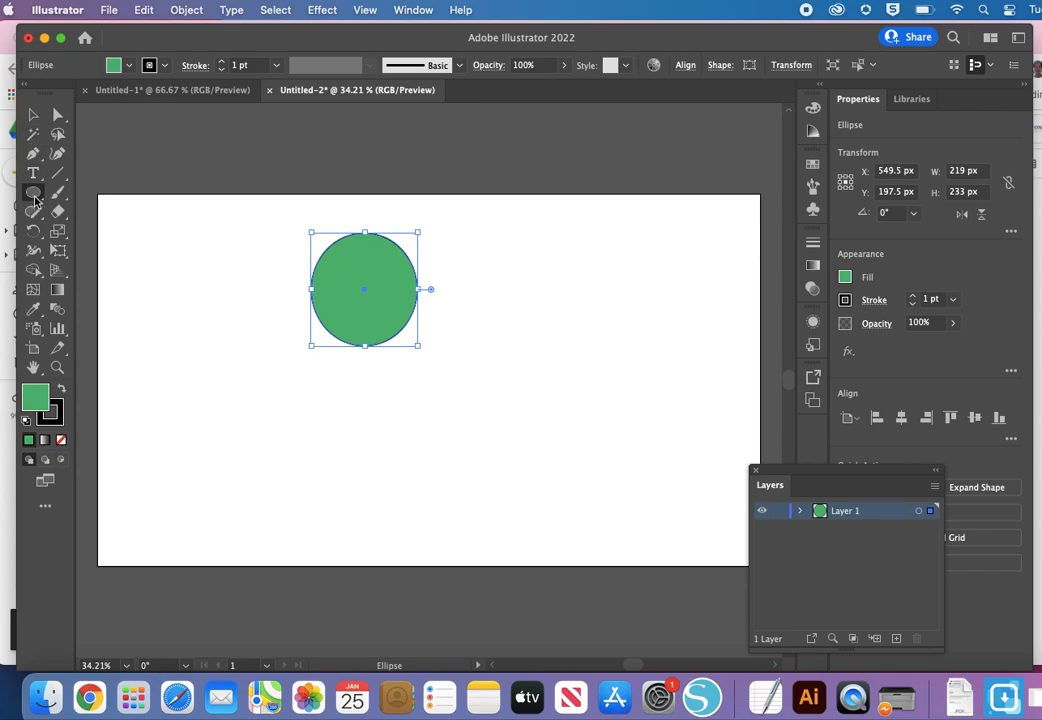
Step: Draw a rounded rectangle about 209 x 346 px and center it below the green ellipse, slightly overlapping its lower edge
click(34, 196)
click(140, 212)
drag(317, 310, 418, 482)
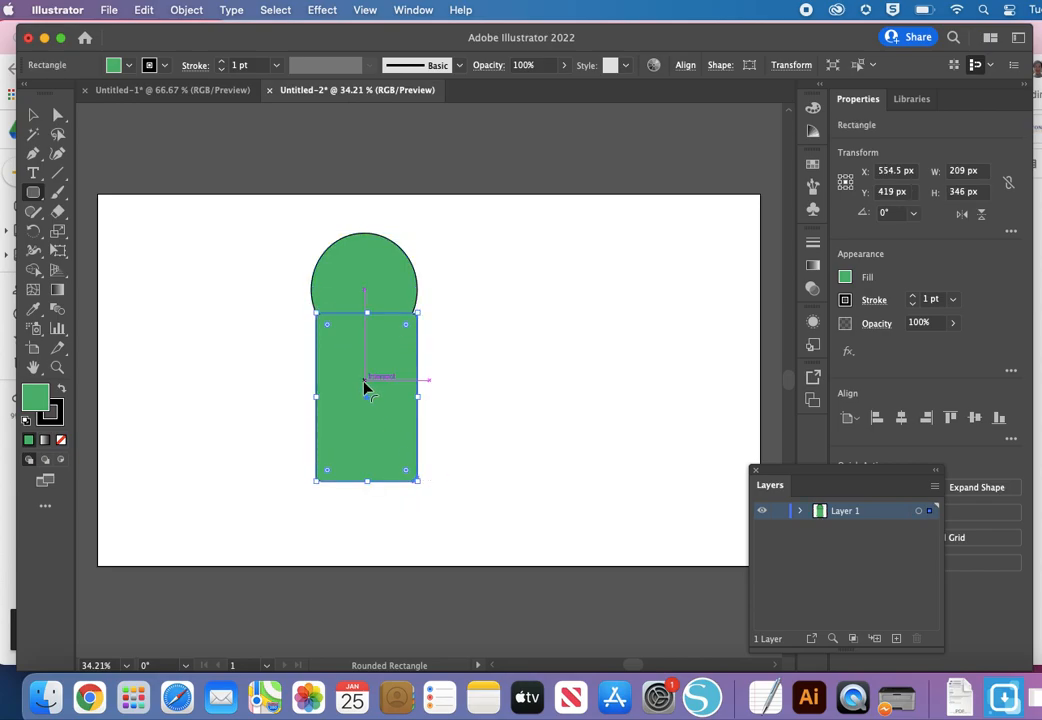
drag(367, 403, 367, 428)
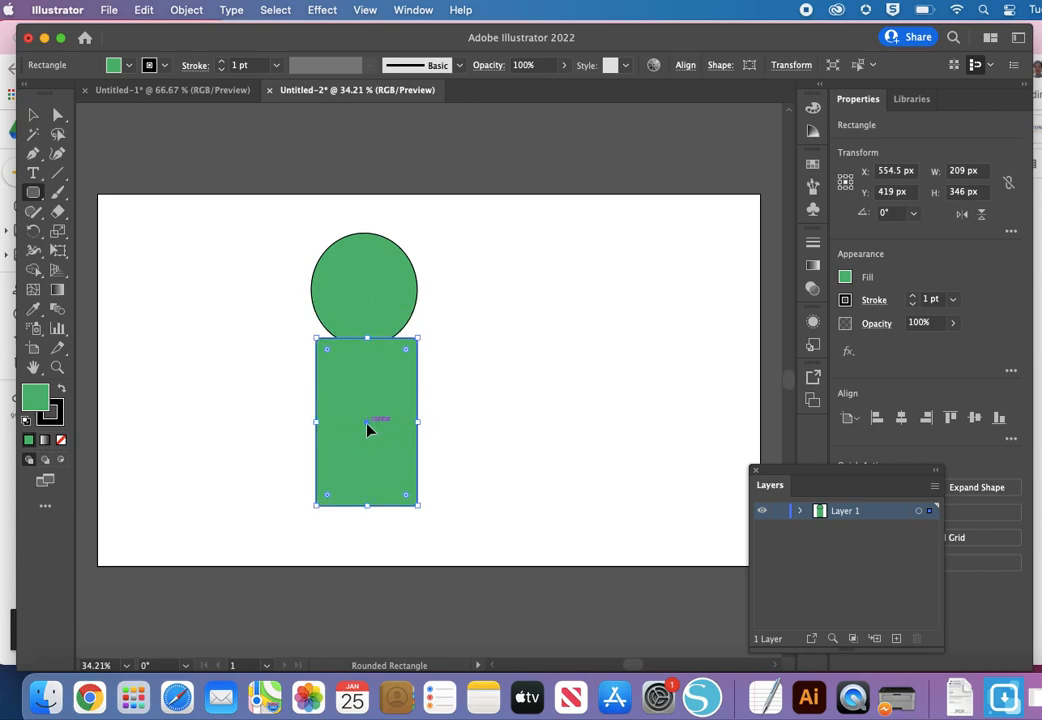
click(33, 114)
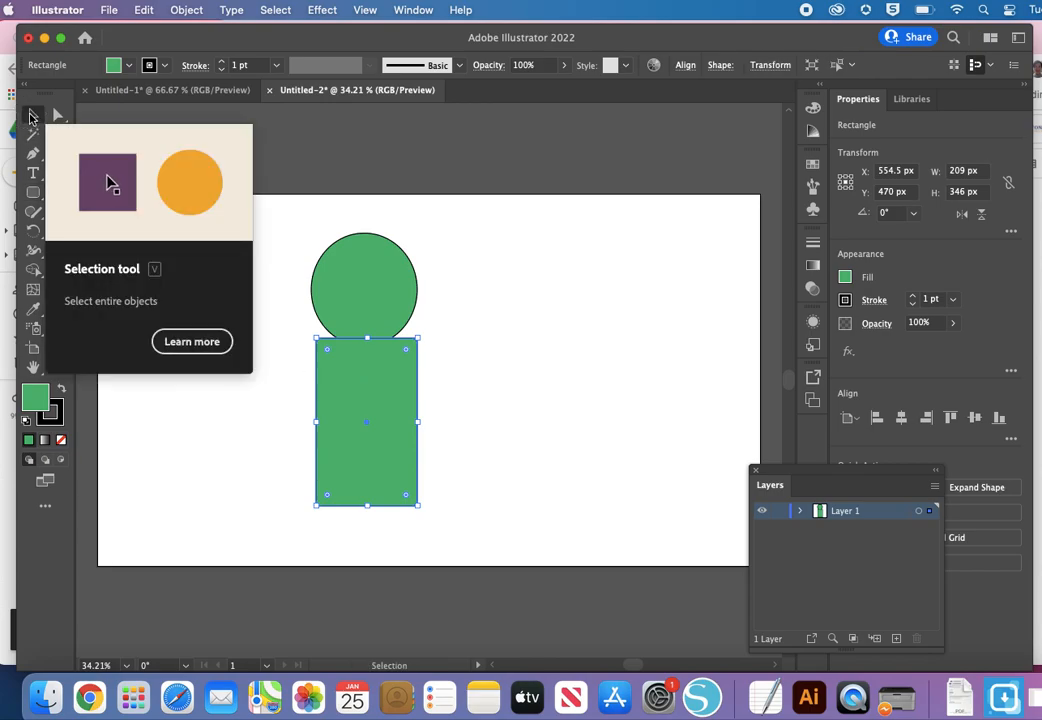
mouse_move(343, 397)
mouse_down()
mouse_move(451, 400)
mouse_move(343, 393)
mouse_up()
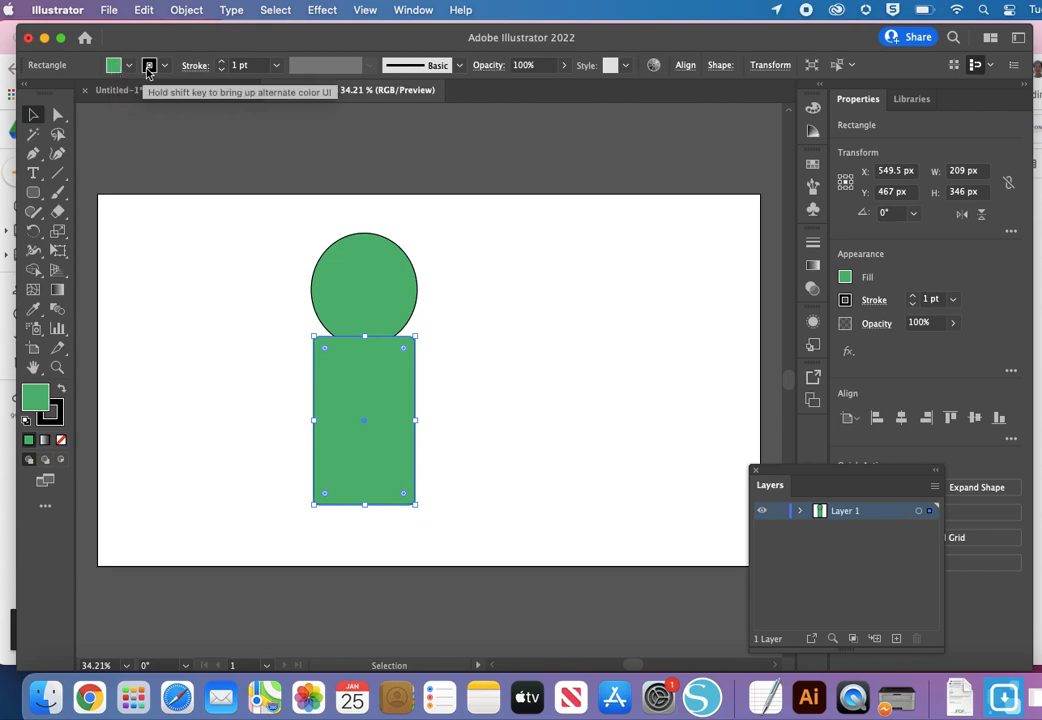
Step: Fill the rounded rectangle with dark purple and give it a light gray stroke
click(112, 66)
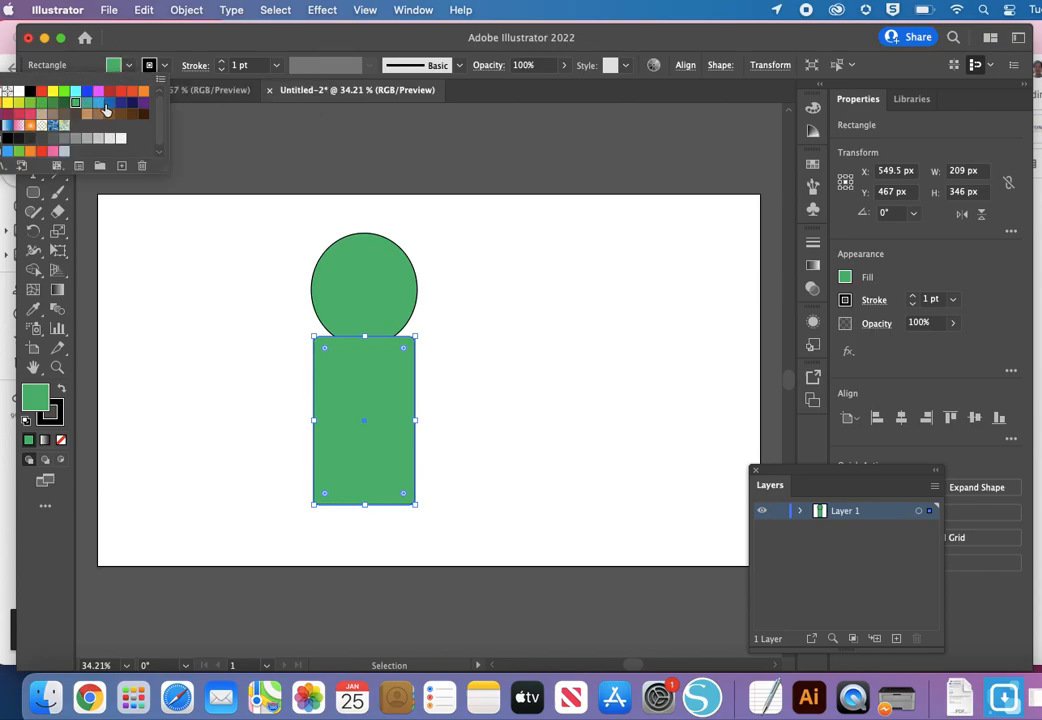
click(143, 102)
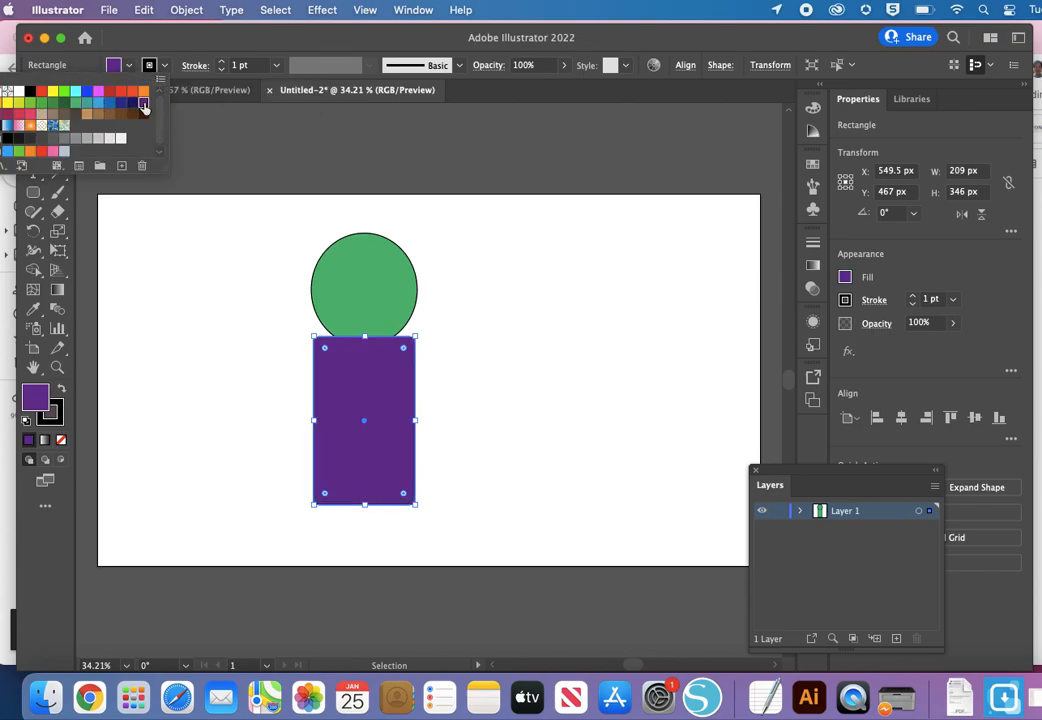
click(150, 66)
click(150, 66)
click(87, 139)
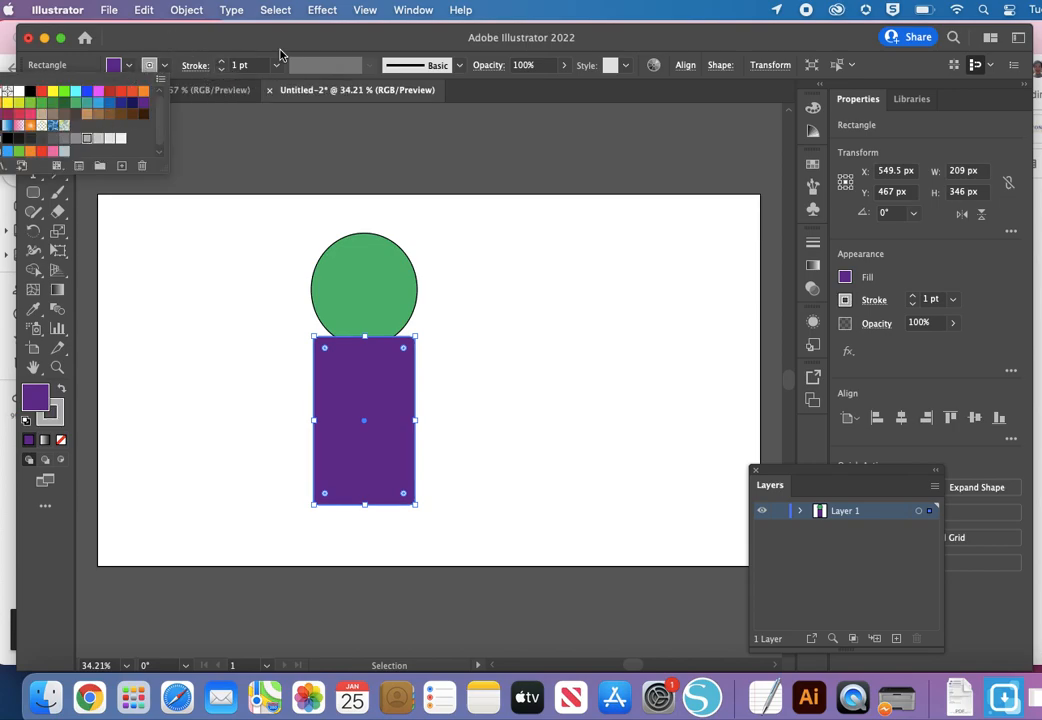
Step: Set the purple rectangle's stroke weight to 8 pt and deselect it
click(223, 62)
click(223, 62)
click(223, 62)
click(223, 62)
click(223, 62)
click(223, 62)
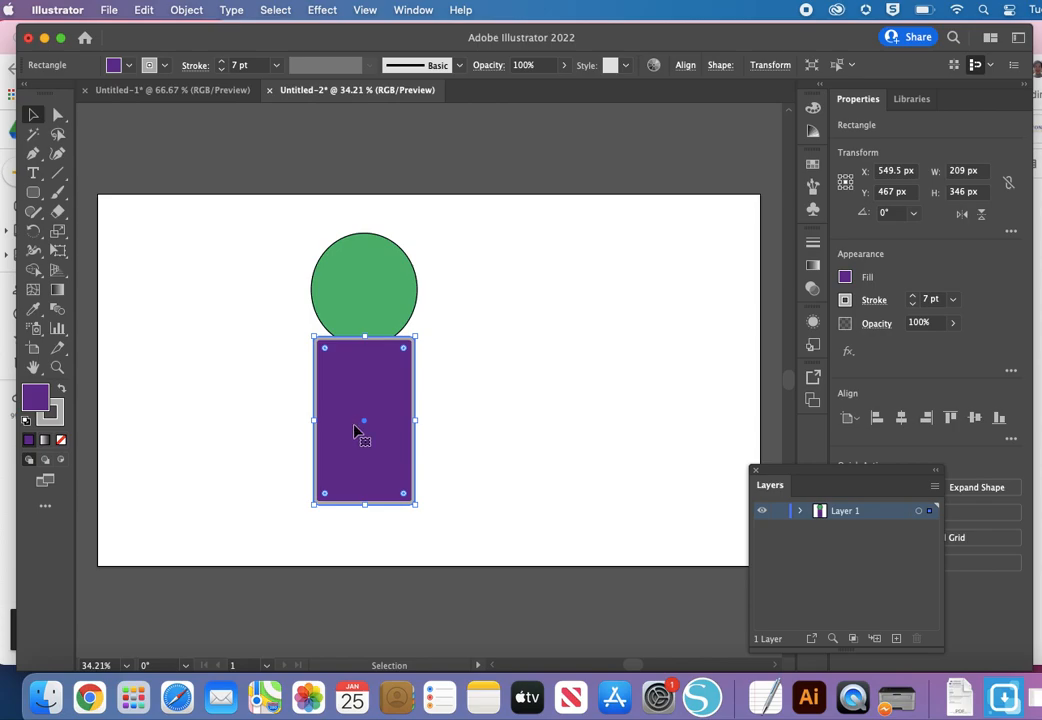
click(221, 69)
click(221, 69)
click(221, 69)
click(222, 62)
click(222, 62)
click(222, 62)
click(222, 62)
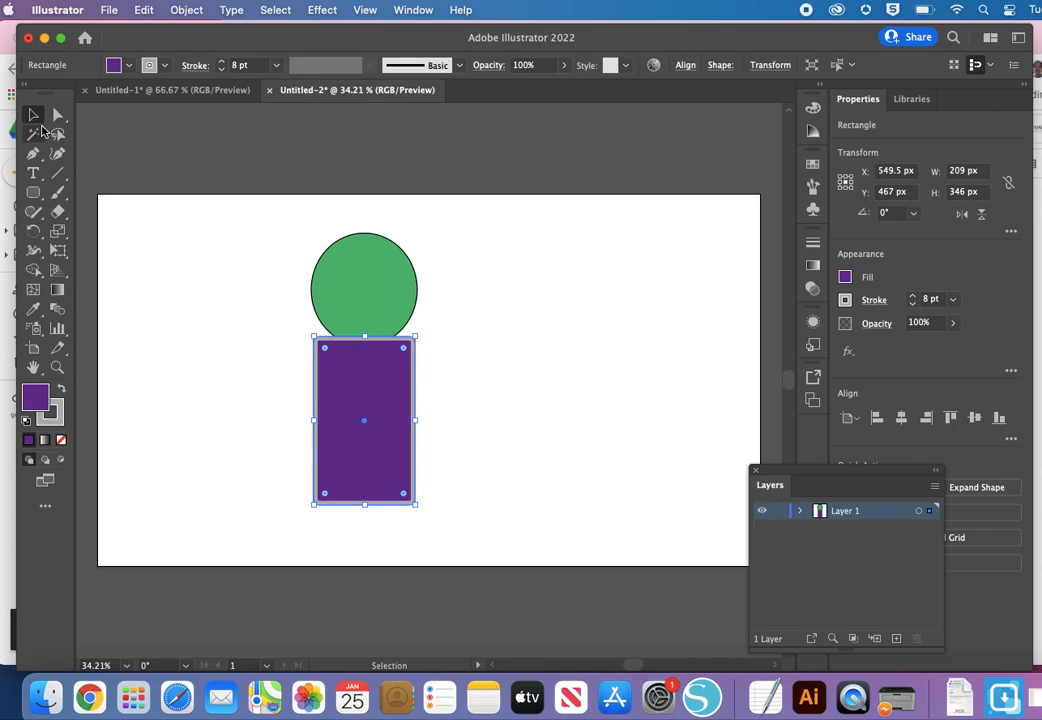
click(434, 322)
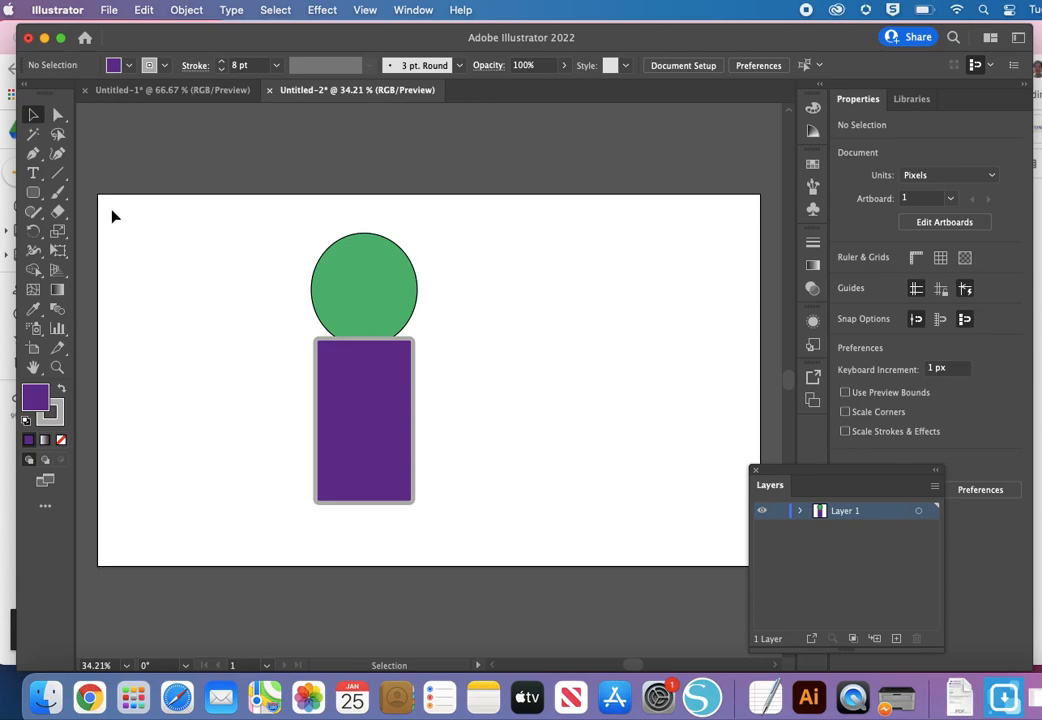
Step: Add a narrow rounded rectangle as an arm, tilted about 32° counterclockwise and overlapping the body's upper-left corner and the head
click(35, 195)
drag(260, 287, 292, 404)
drag(298, 282, 250, 250)
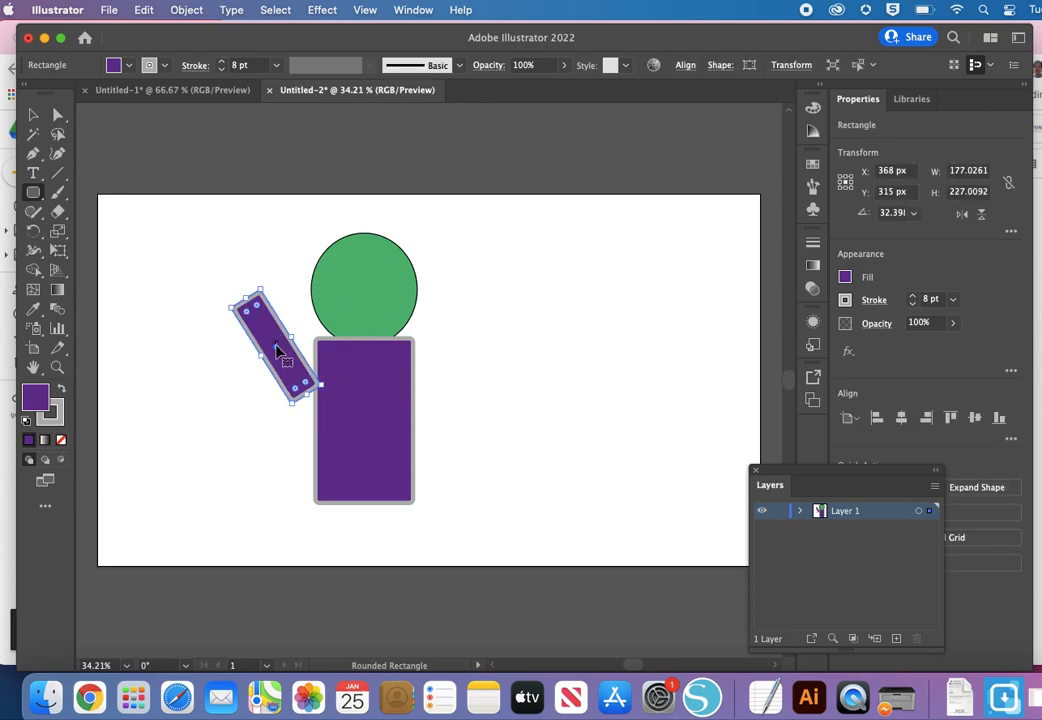
drag(279, 352, 330, 322)
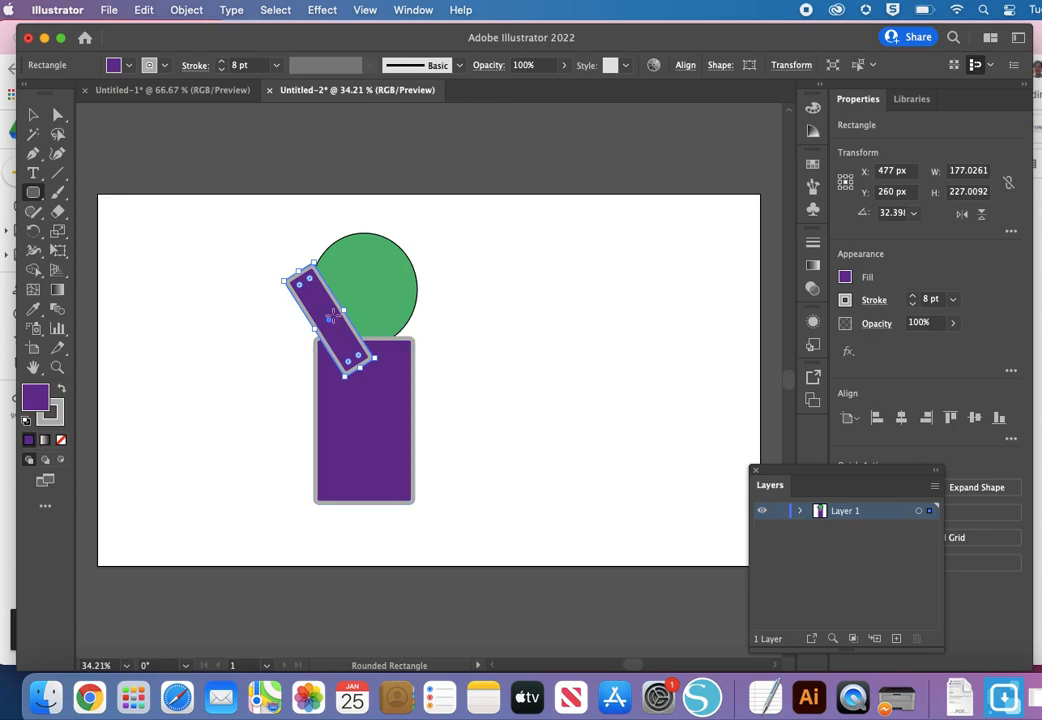
click(33, 114)
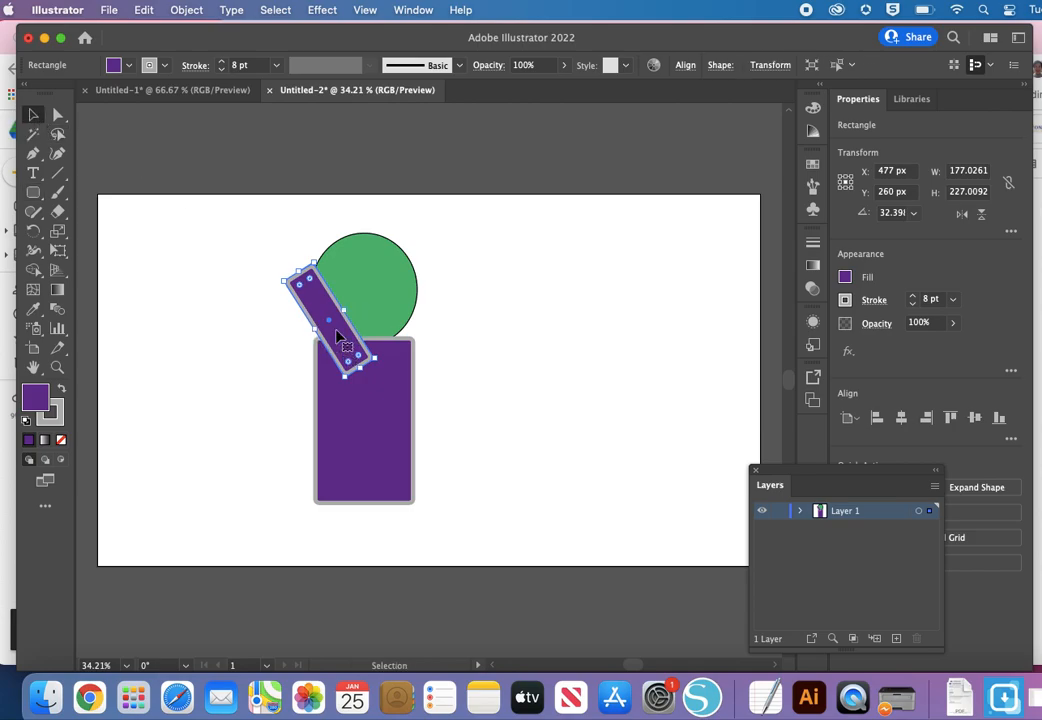
key(a)
key(v)
click(148, 8)
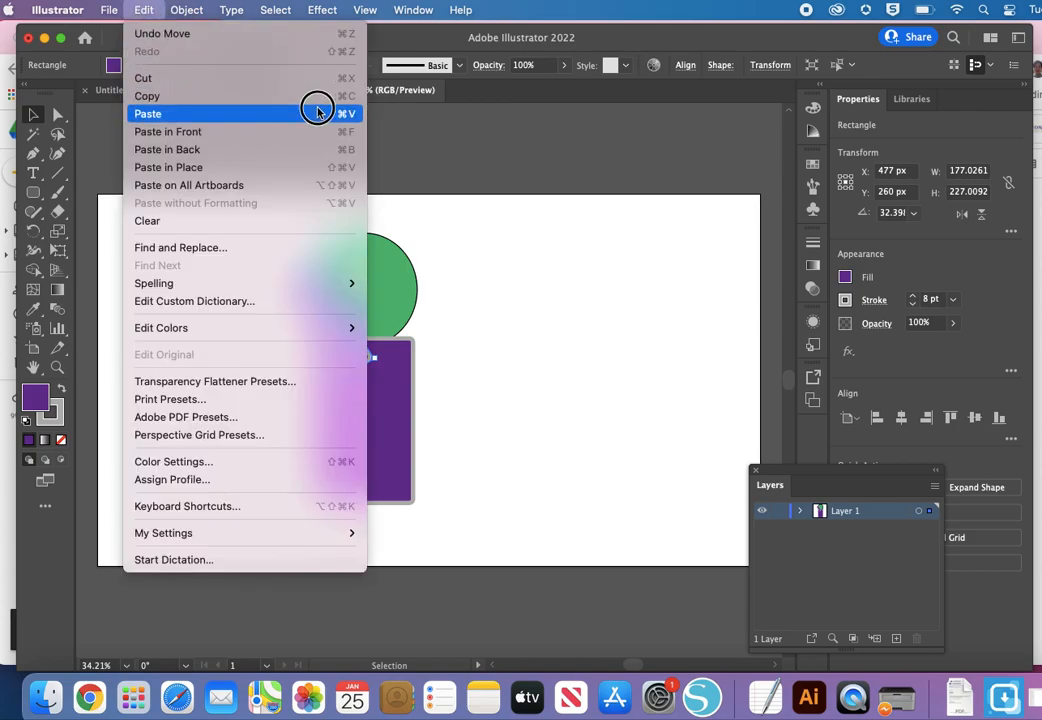
click(395, 132)
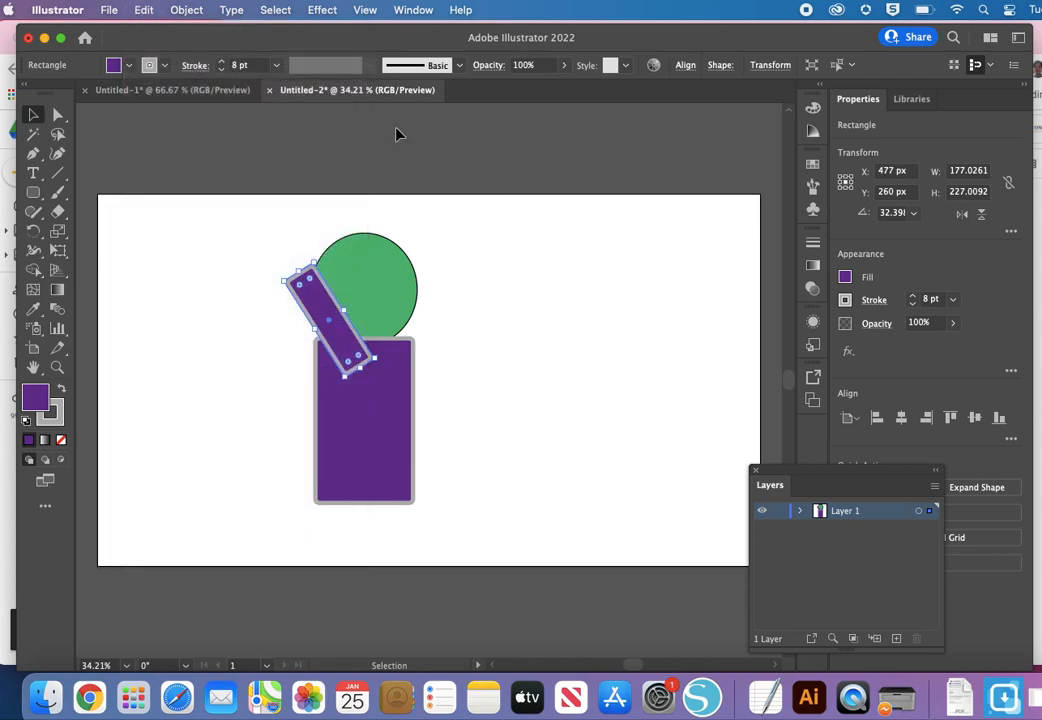
Step: Paste a copy of the purple arm, place it over the green head, and lengthen it at its upper end
key(super+v)
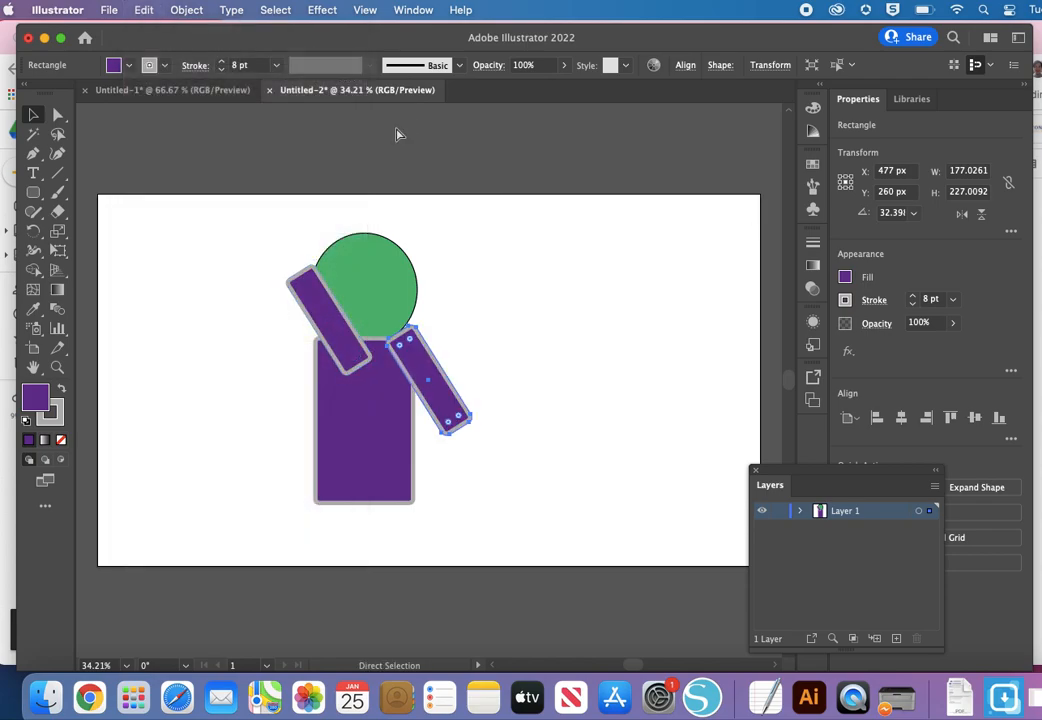
drag(446, 396, 364, 318)
drag(333, 258, 310, 229)
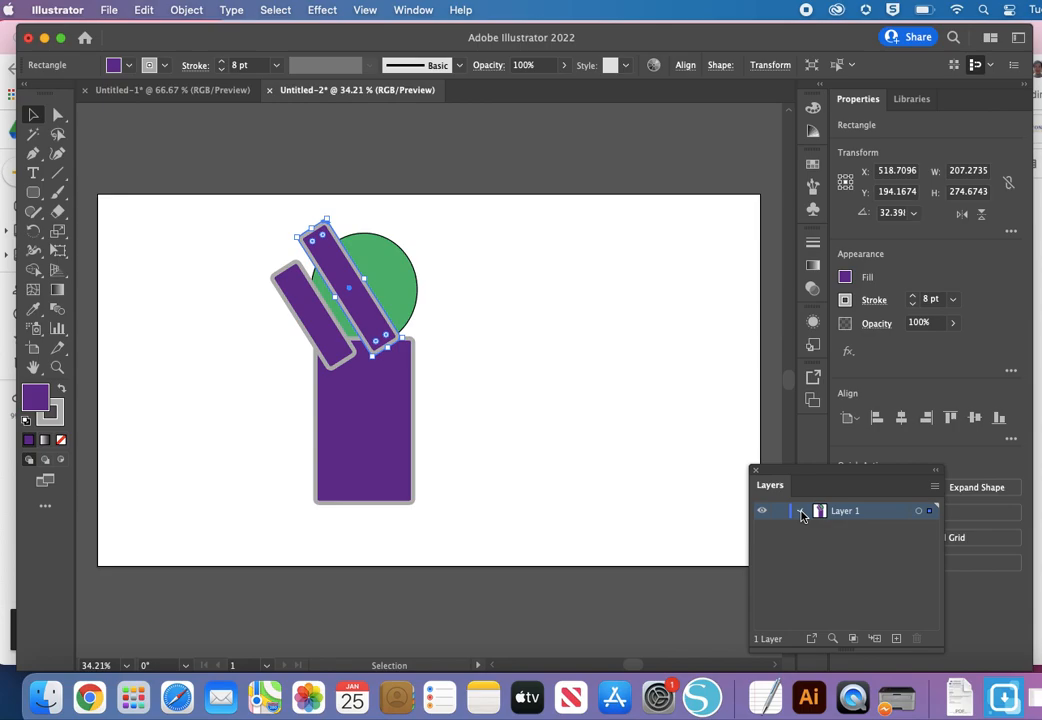
Step: Expand Layer 1's contents, stack the second arm beneath the green ellipse so it sits behind the head, and deselect it
click(801, 512)
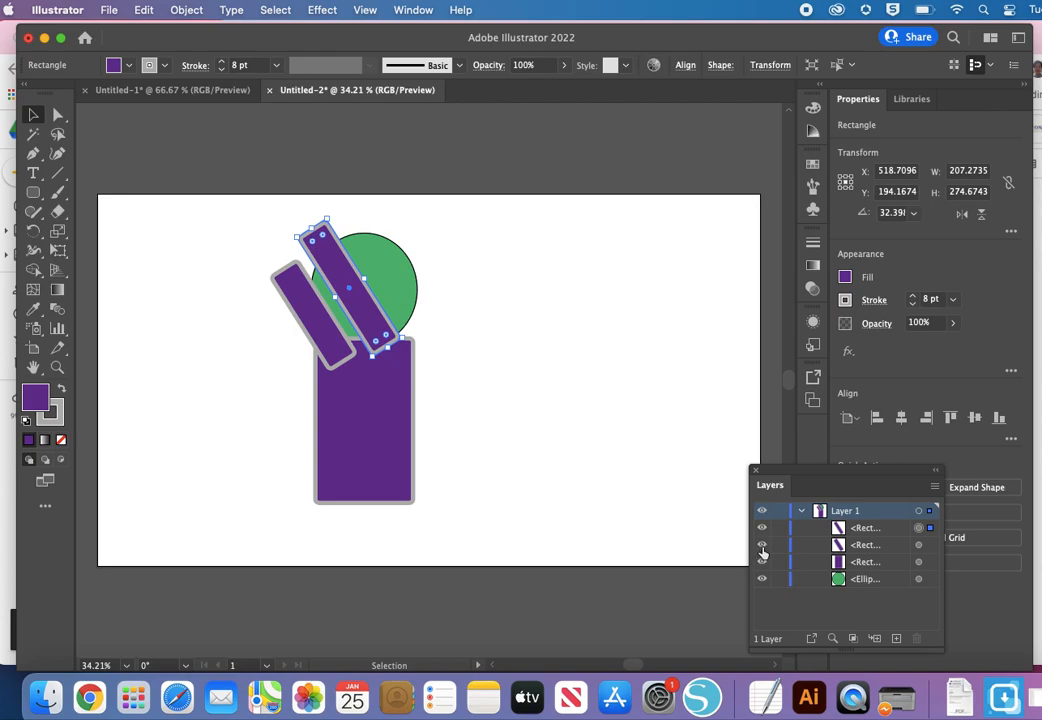
click(762, 545)
click(762, 545)
click(852, 532)
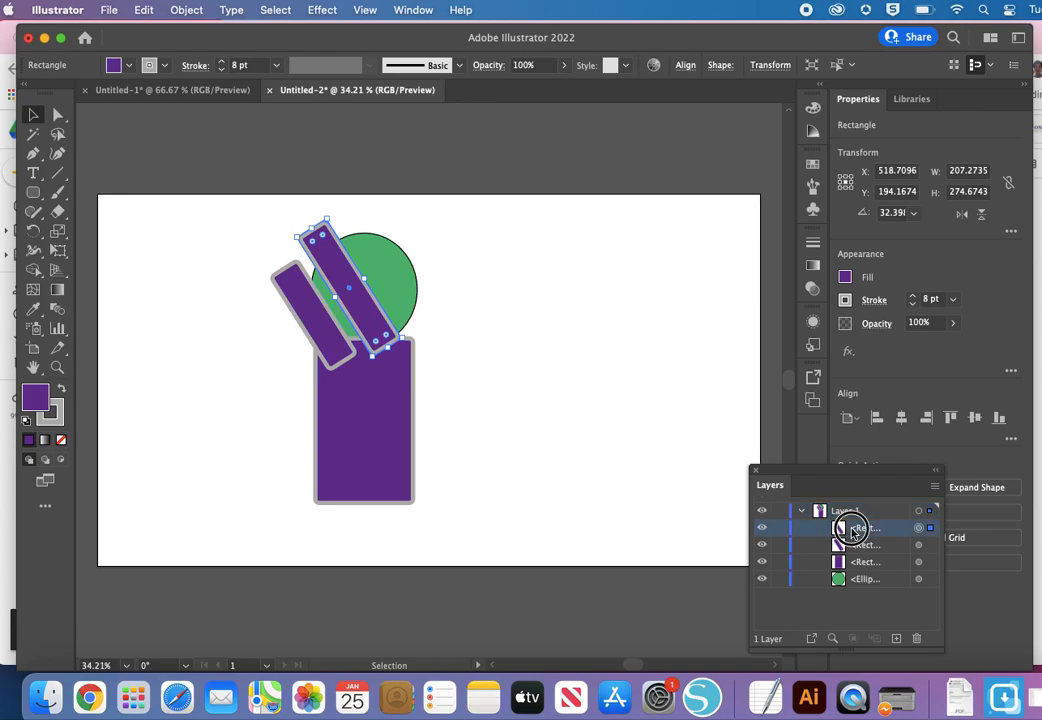
drag(852, 532, 850, 572)
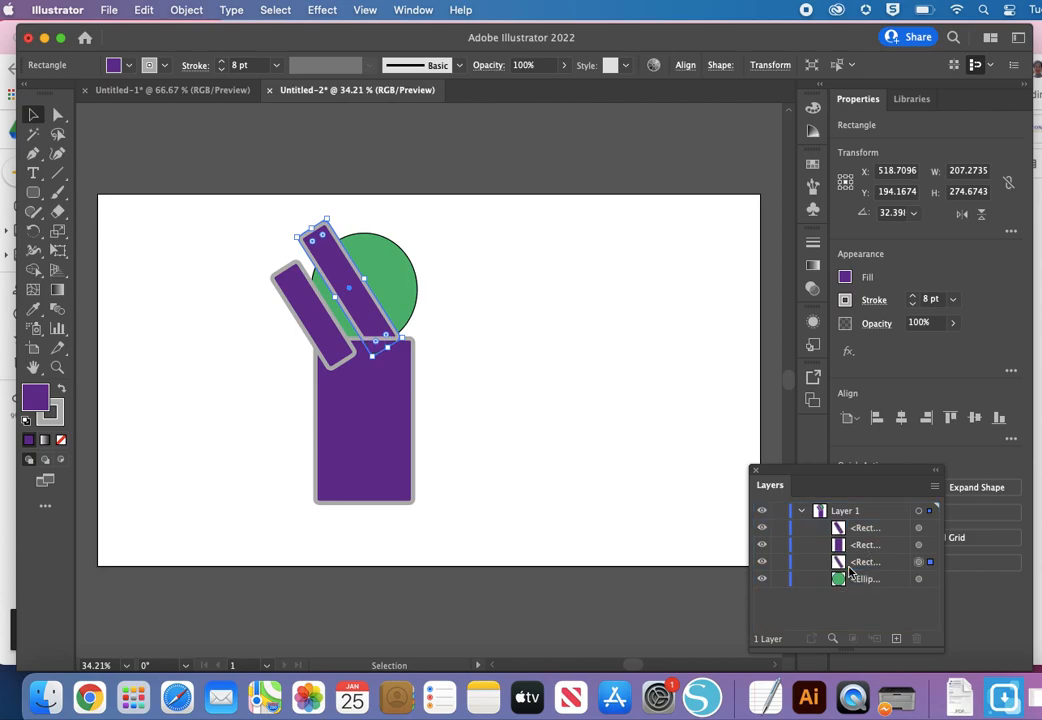
drag(854, 567, 849, 589)
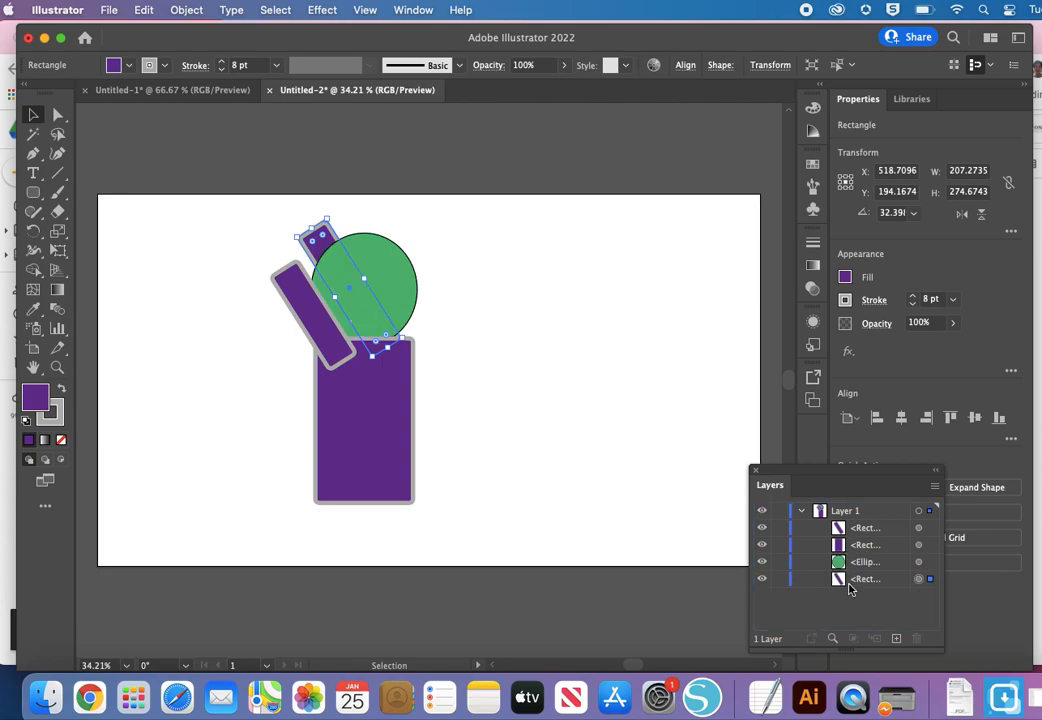
click(443, 358)
Step: Lengthen the front arm at its upper end to about 195 x 255 px overall and deselect it
click(294, 285)
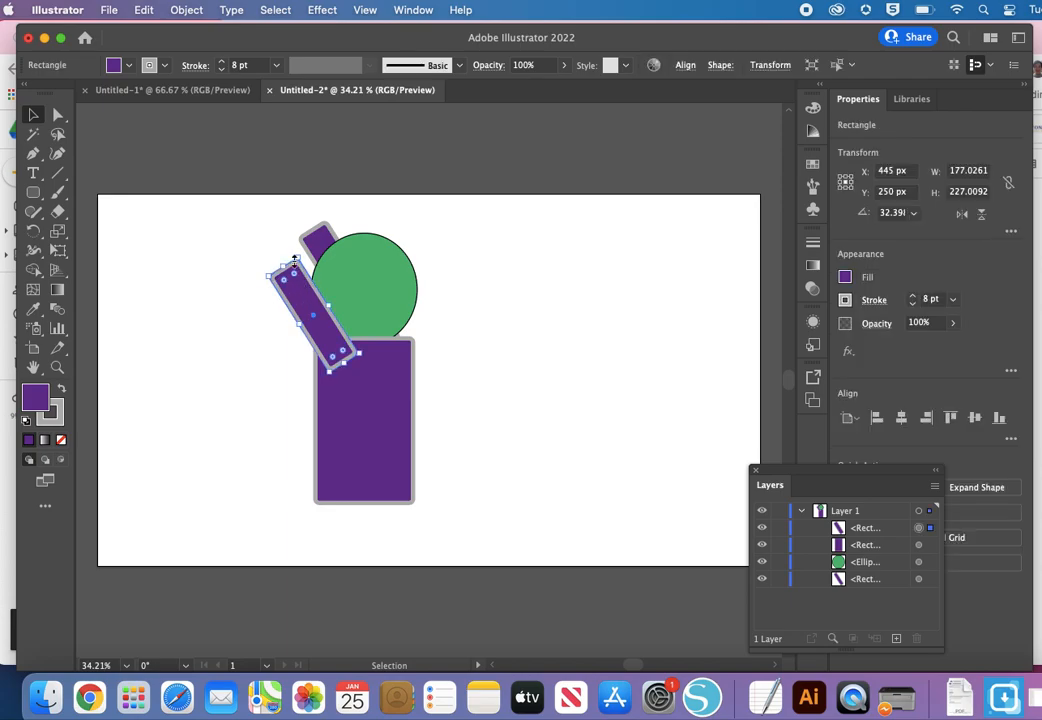
drag(285, 267, 264, 258)
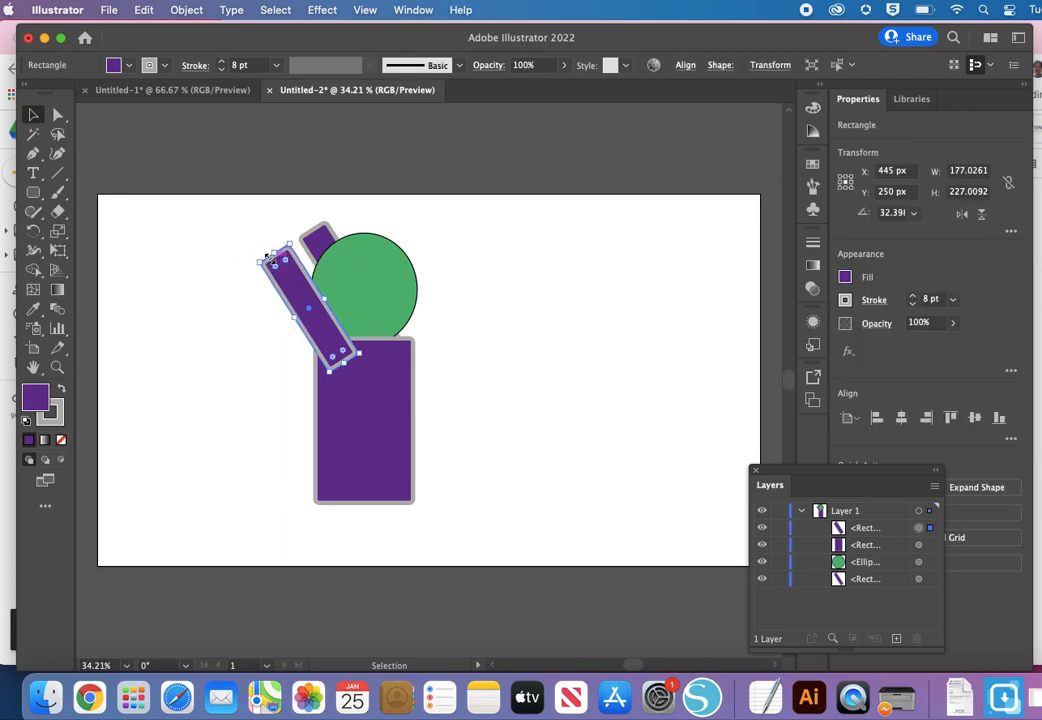
click(598, 321)
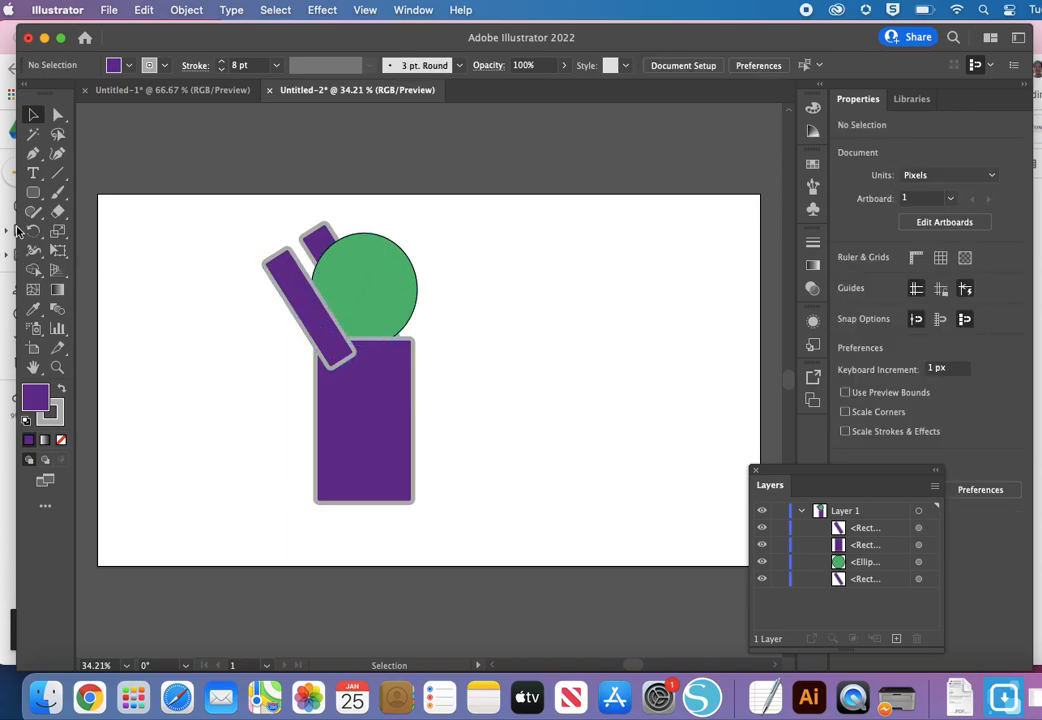
Step: Draw a circle about 92 px wide on the upper-right part of the green head as an eye and fill it with white
drag(33, 192, 83, 229)
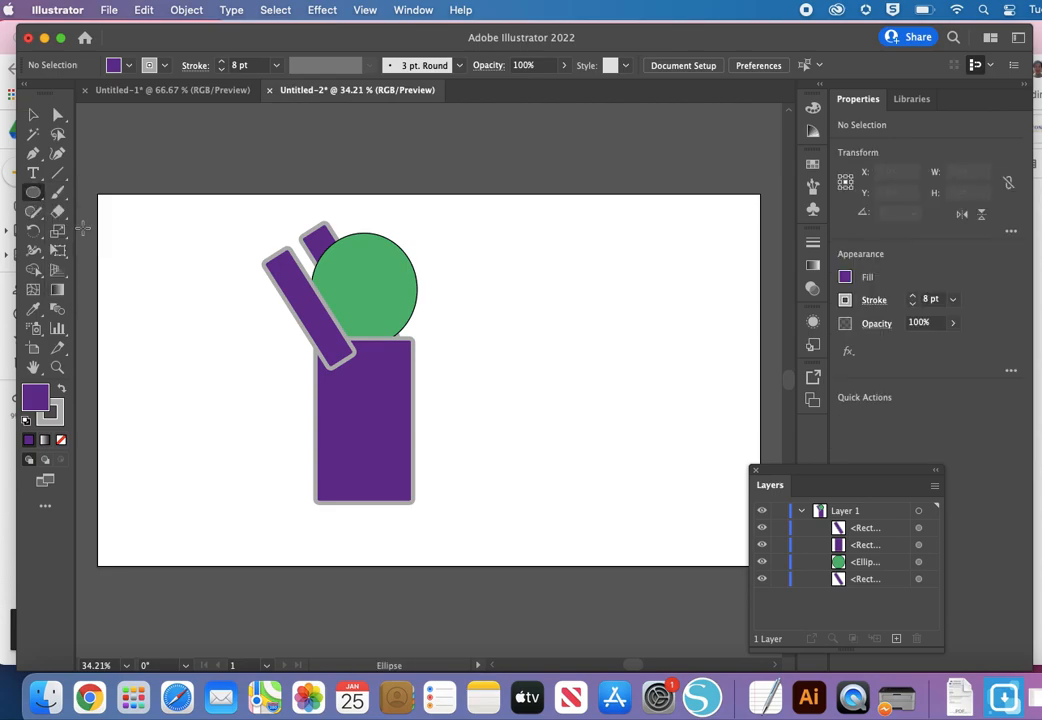
drag(366, 249, 408, 293)
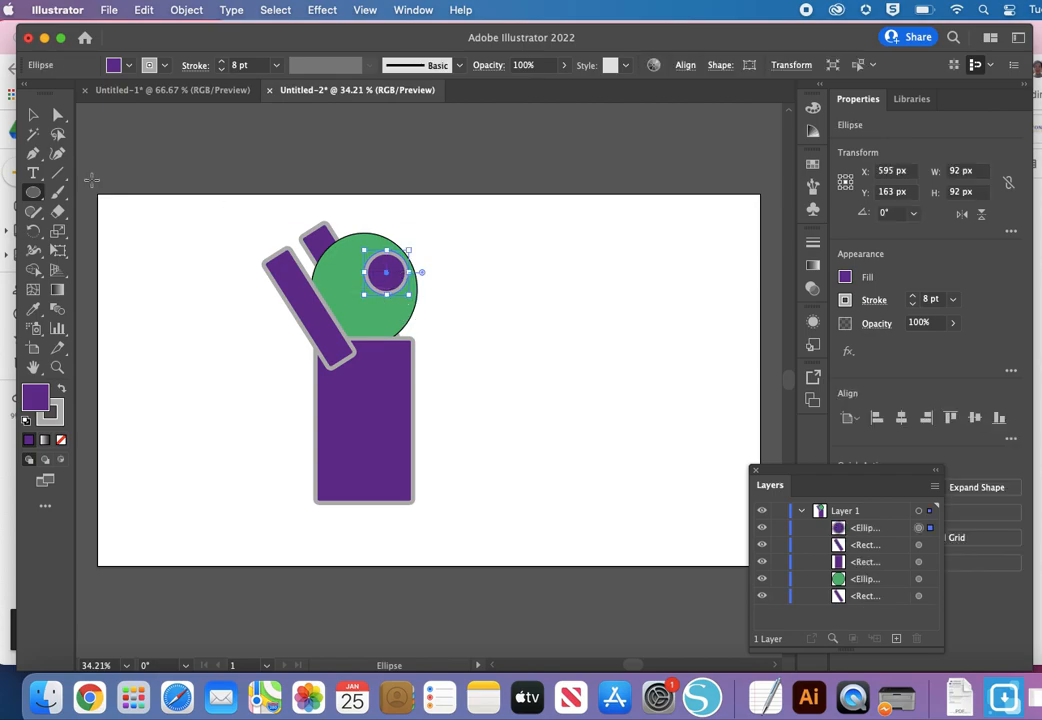
click(117, 70)
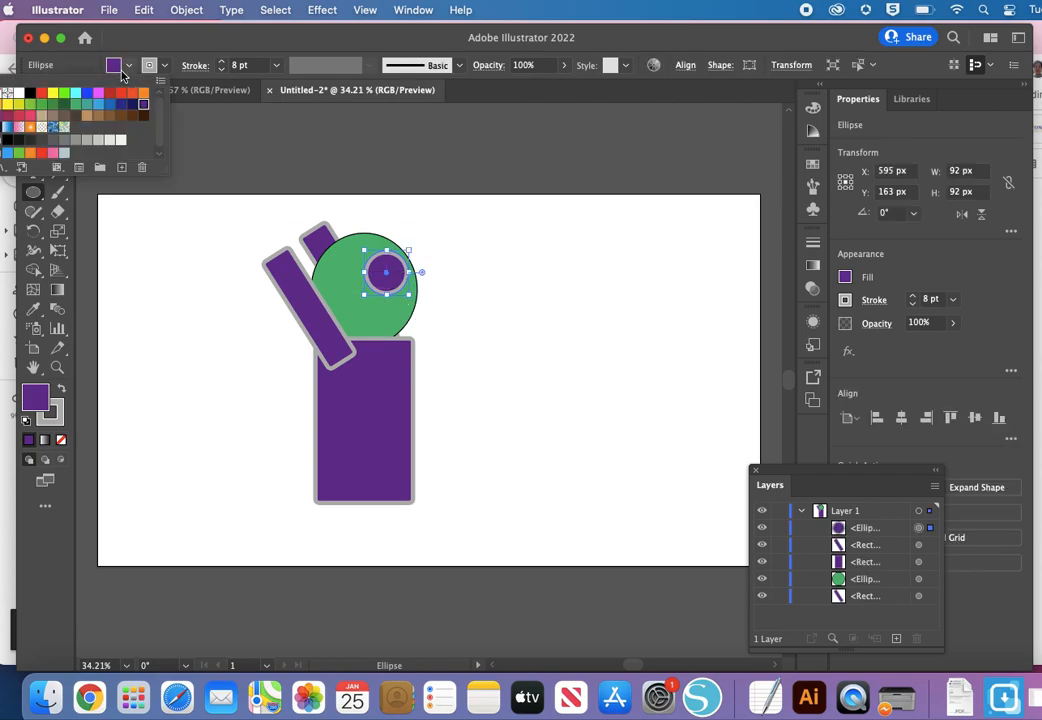
click(16, 95)
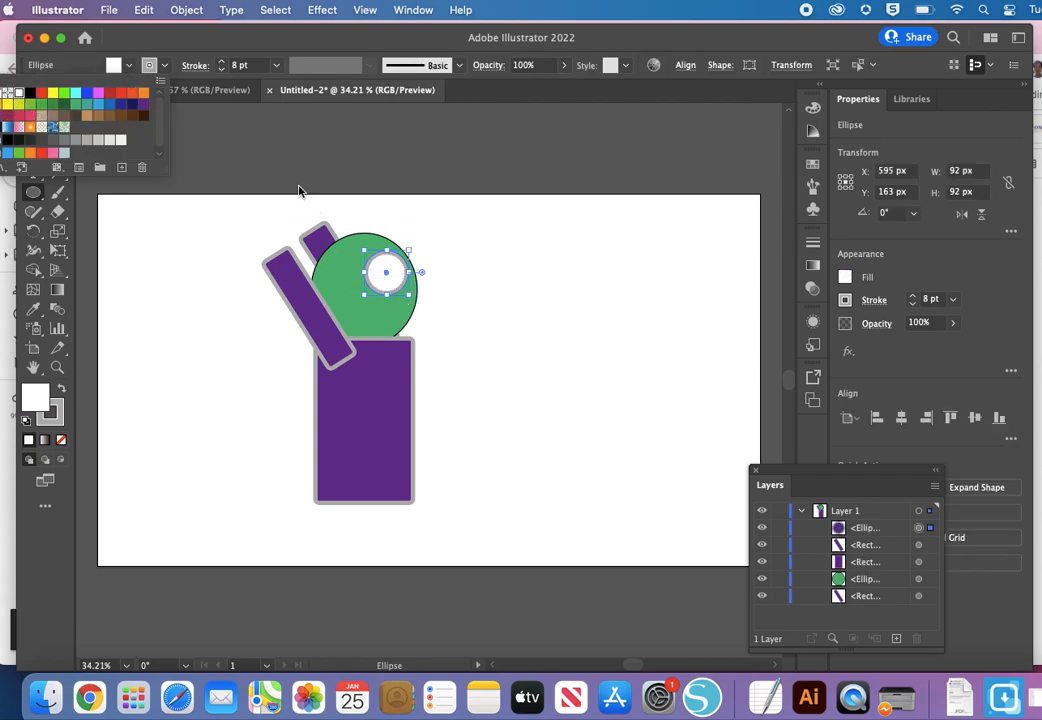
click(387, 255)
Step: Draw a circle about 50 px wide in the upper-right part of the eye as a pupil and fill it with black
drag(383, 258, 408, 283)
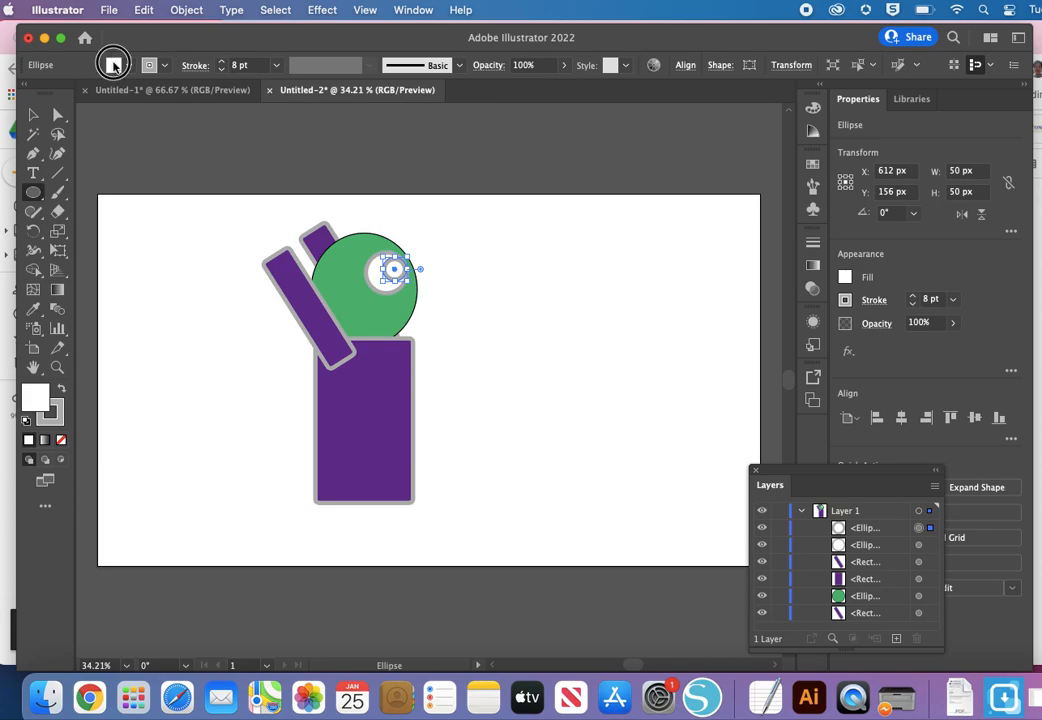
click(122, 65)
click(29, 93)
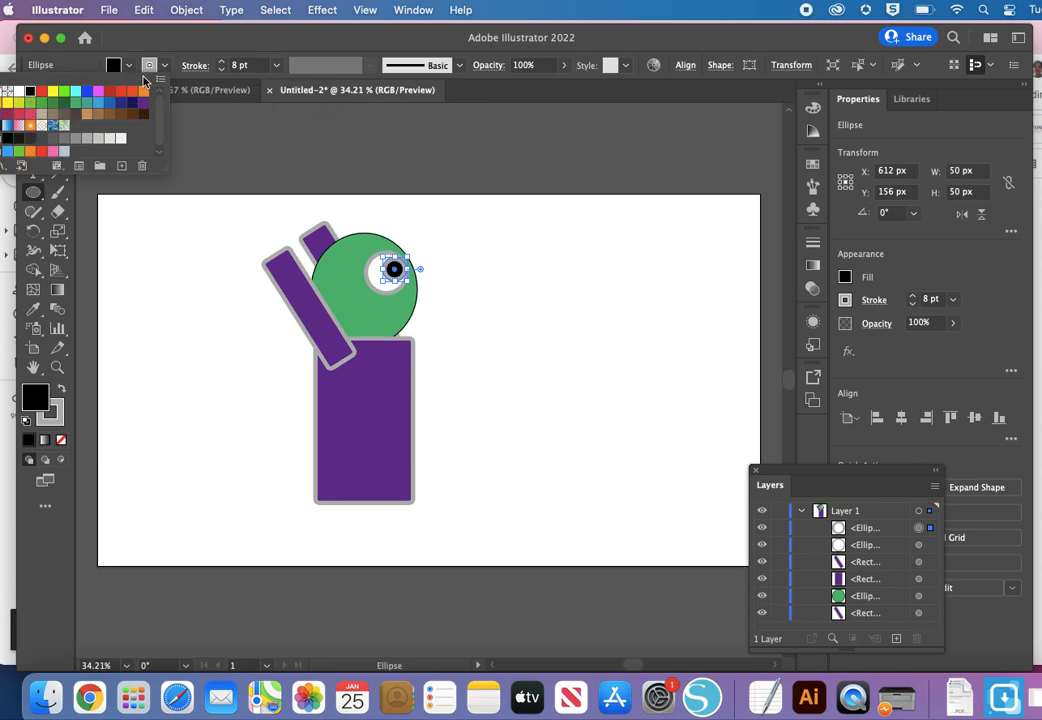
Step: Set the black pupil's stroke to None
click(149, 66)
click(149, 66)
click(163, 30)
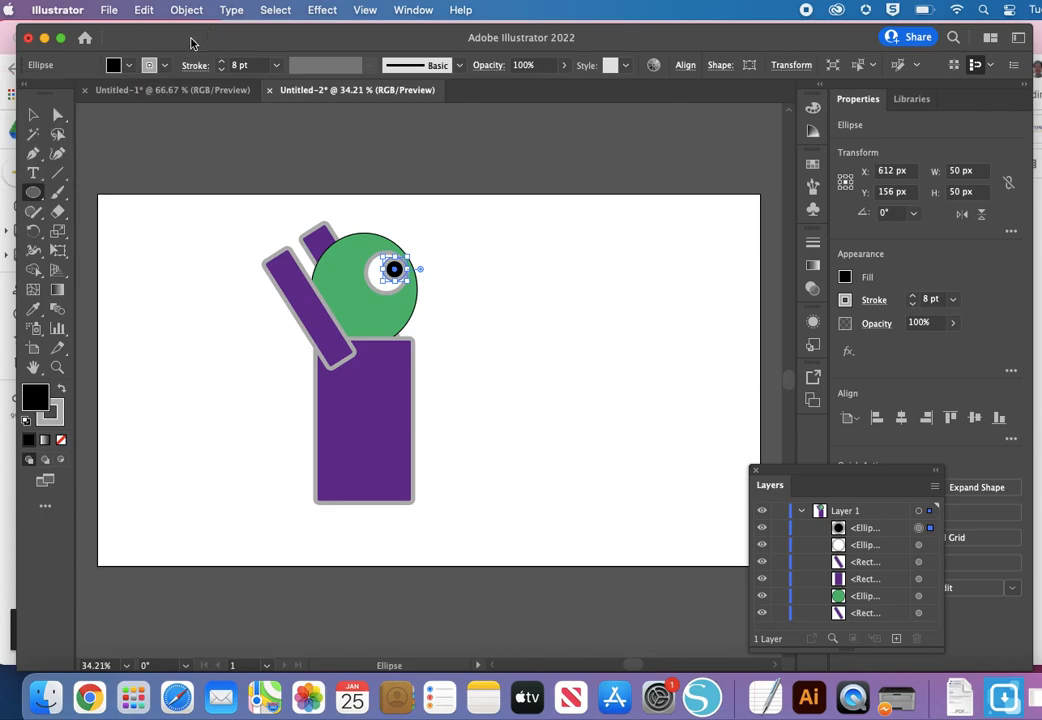
drag(193, 38, 232, 45)
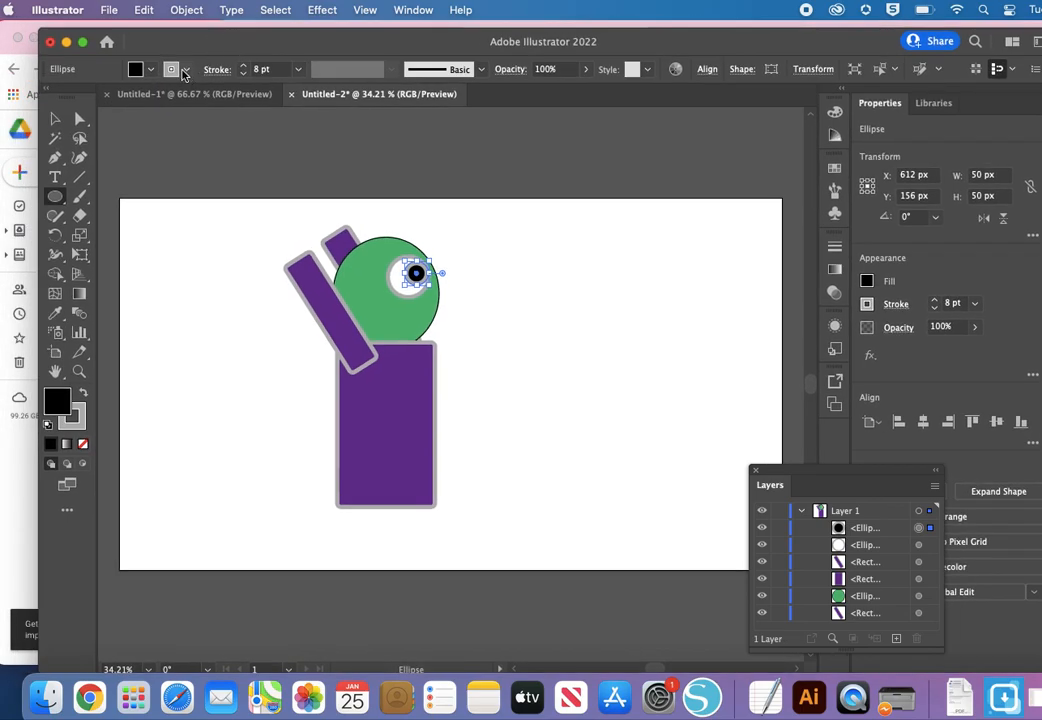
click(140, 68)
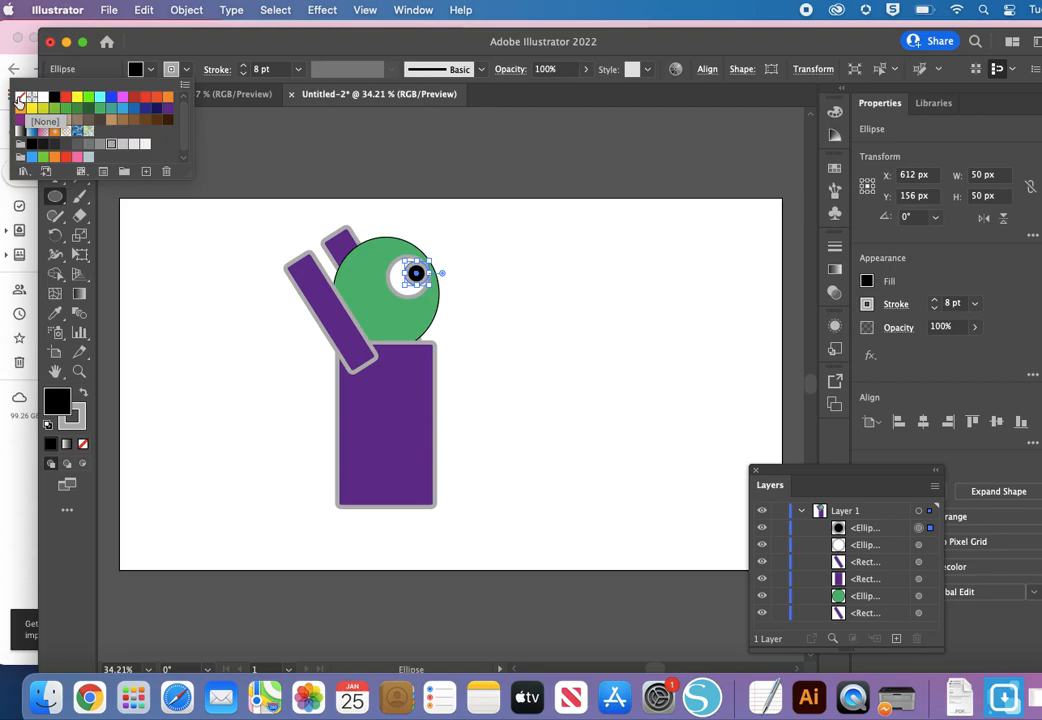
click(18, 98)
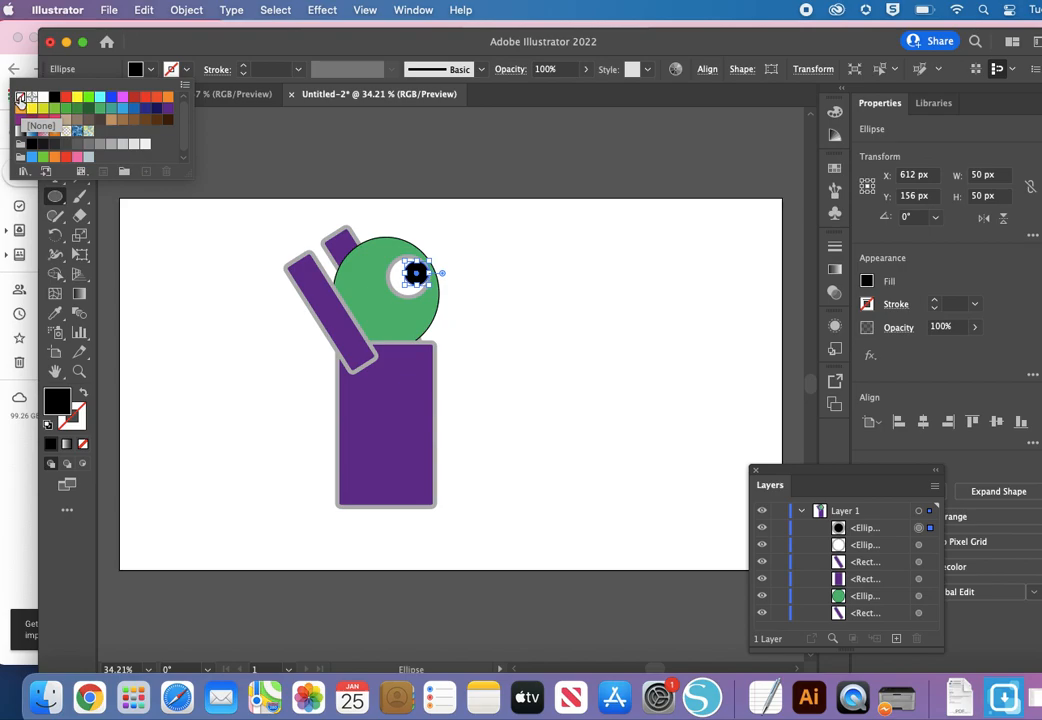
click(360, 163)
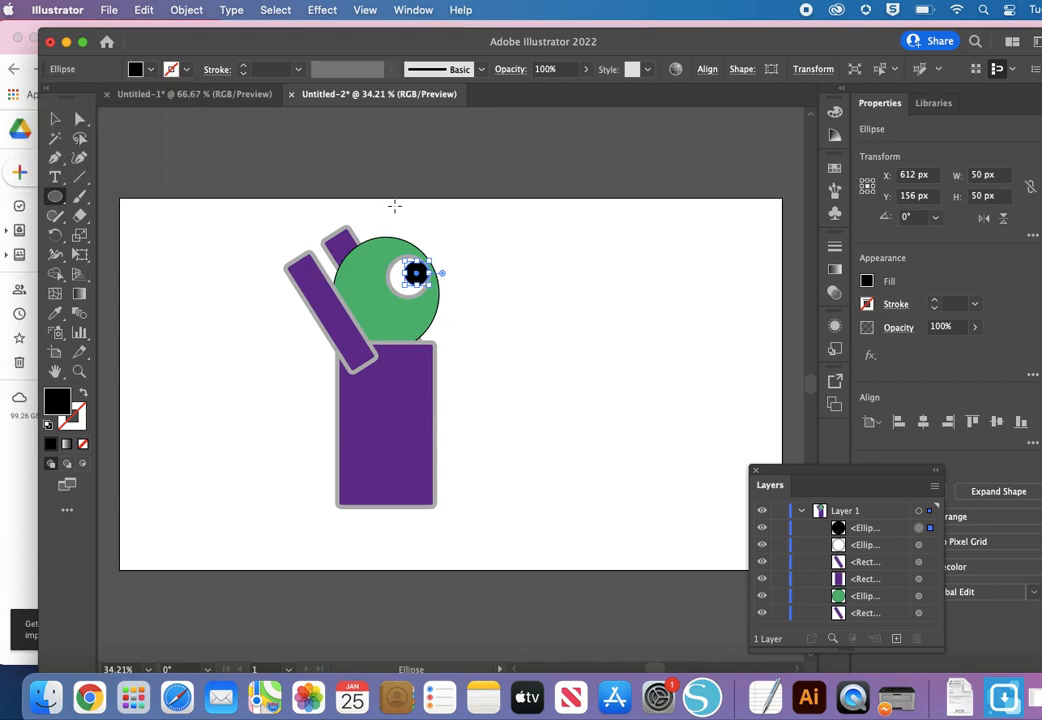
click(394, 206)
click(510, 388)
drag(566, 298, 617, 336)
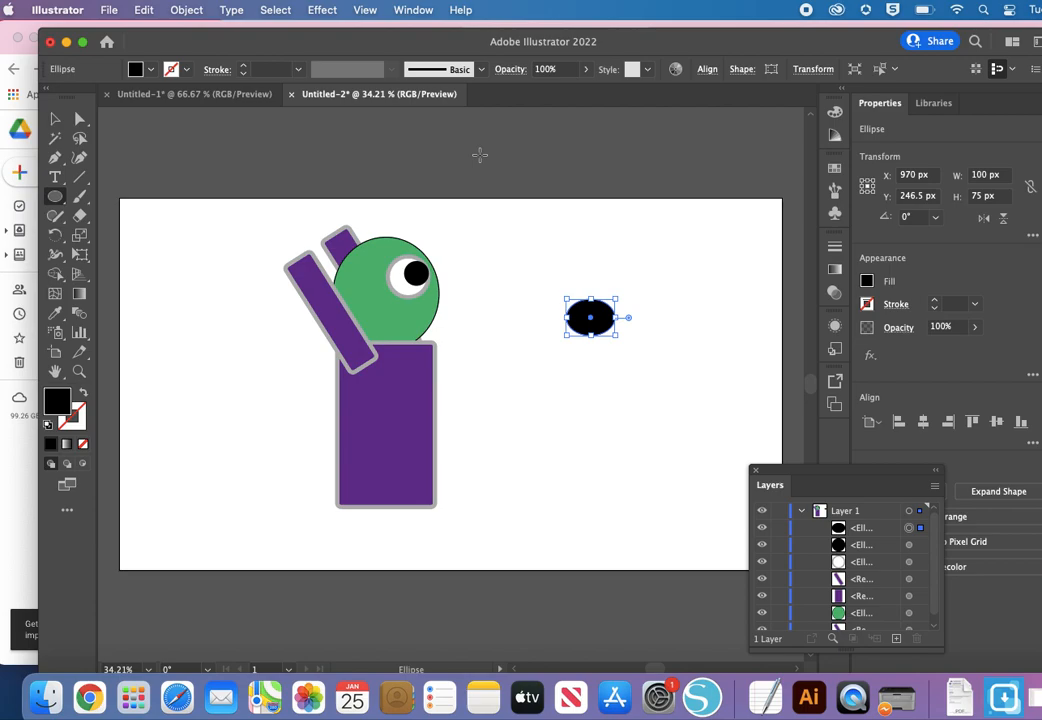
click(142, 9)
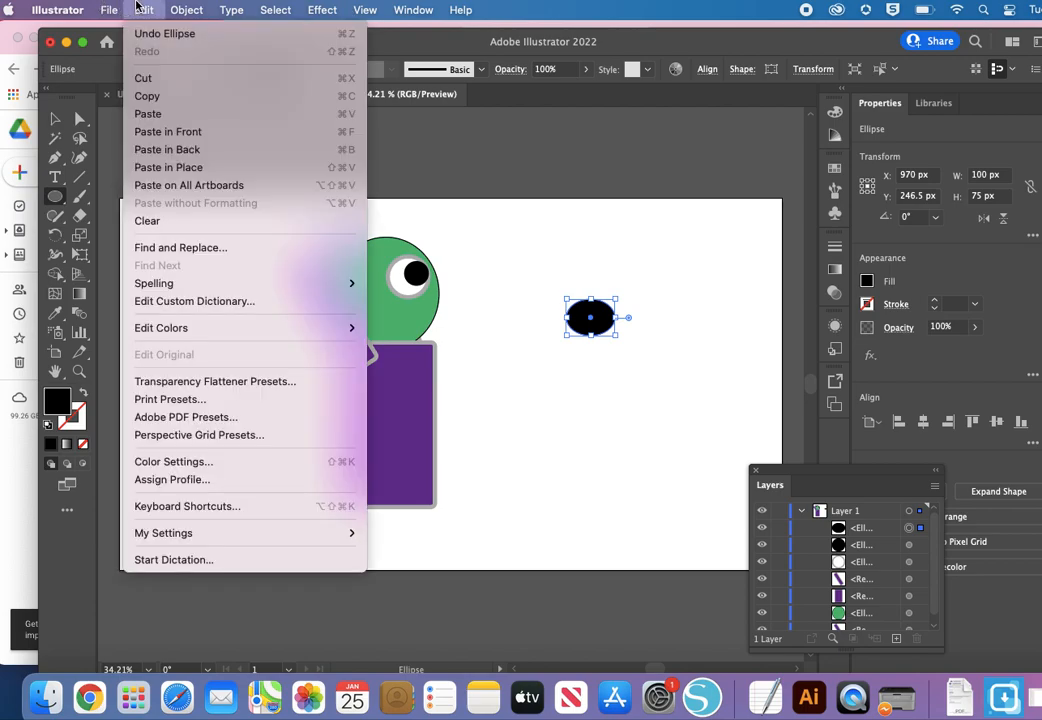
click(162, 35)
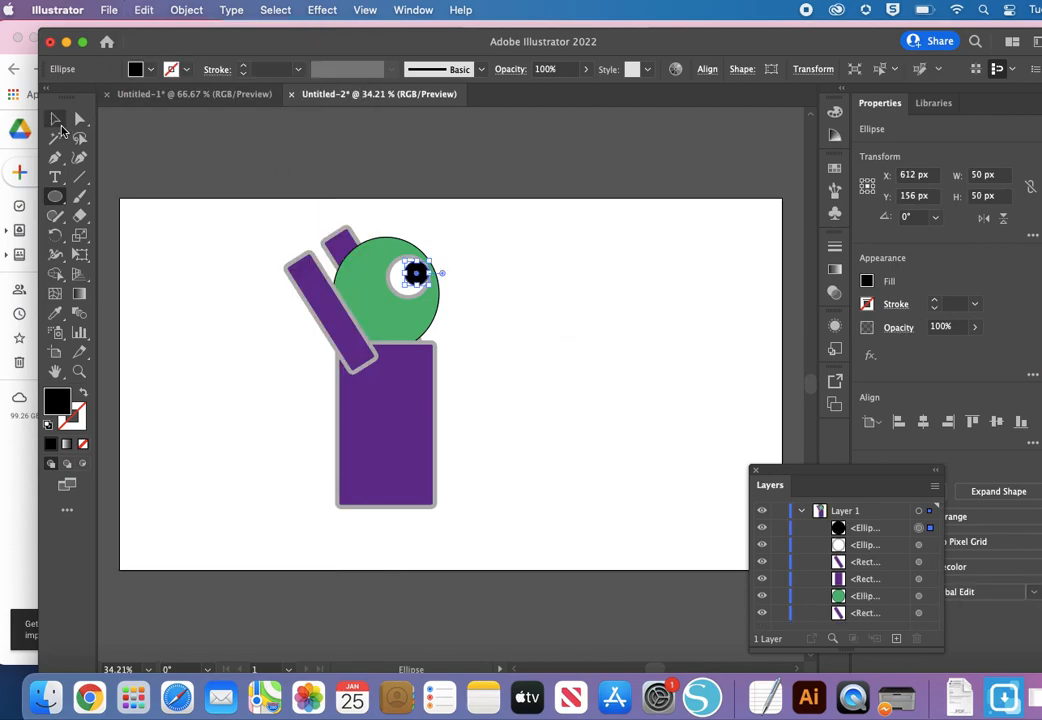
Step: Duplicate the front arm, place the copy across the body's lower edge as a leg, and rotate it upright to 0°
click(54, 121)
click(407, 180)
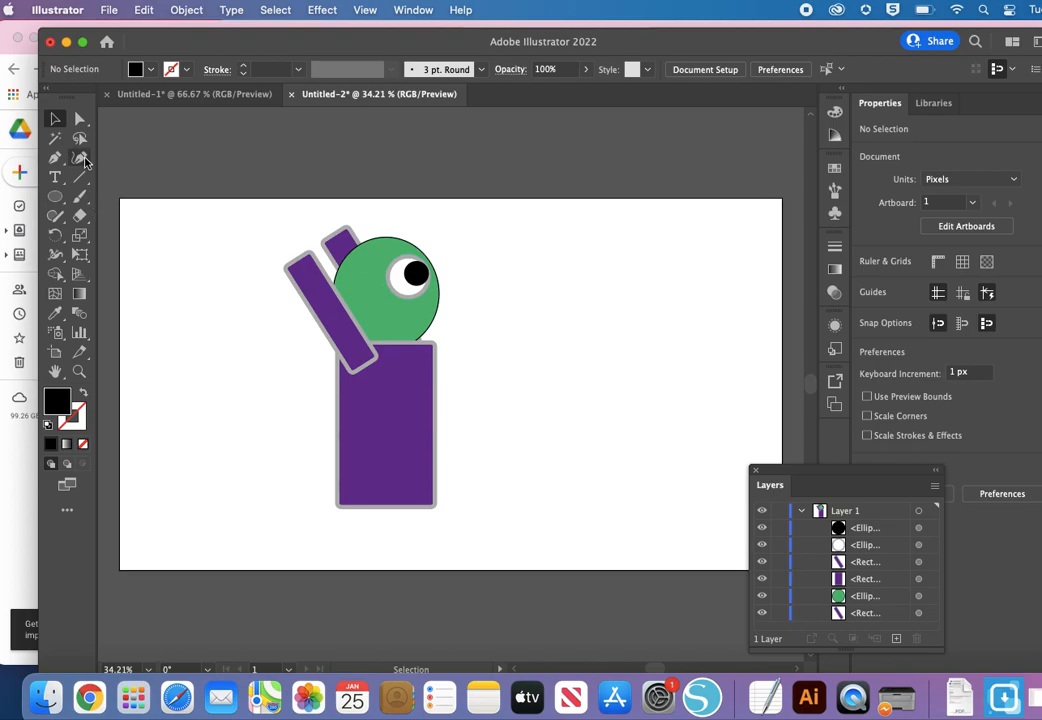
key(a)
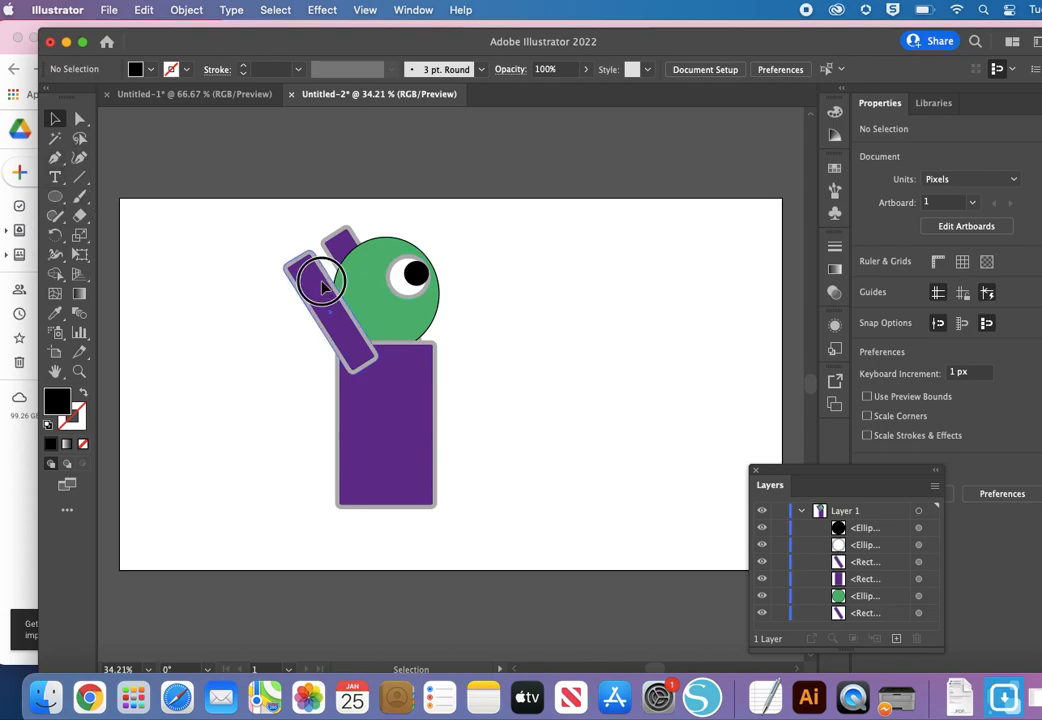
click(321, 278)
key(super+c)
key(super+v)
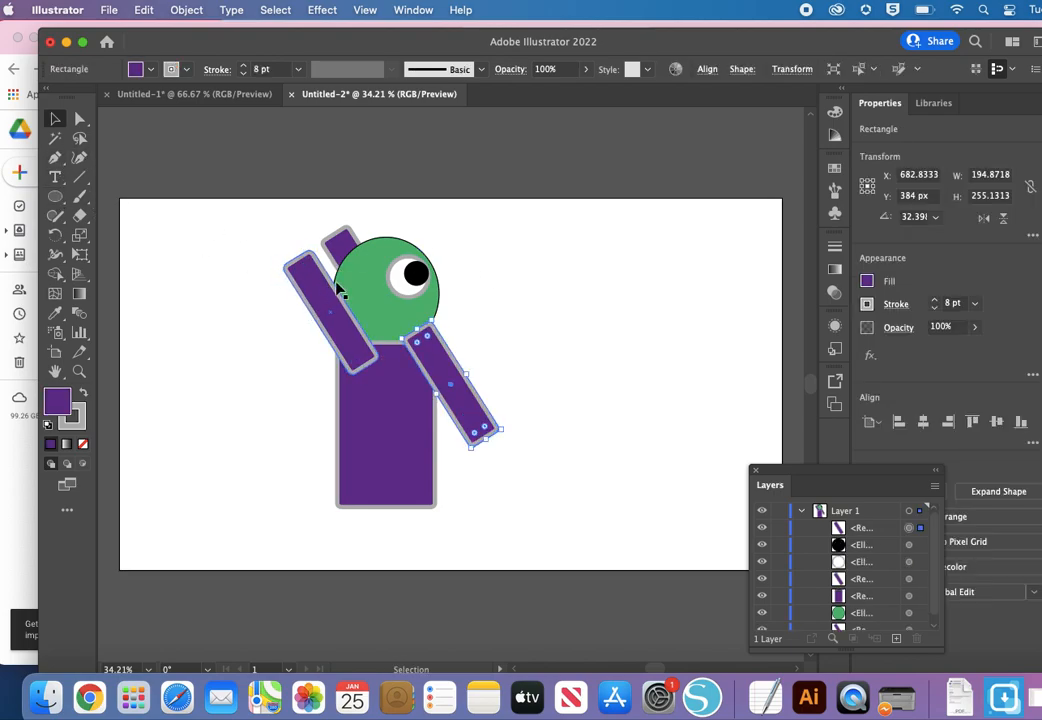
drag(463, 408, 406, 546)
drag(385, 463, 421, 451)
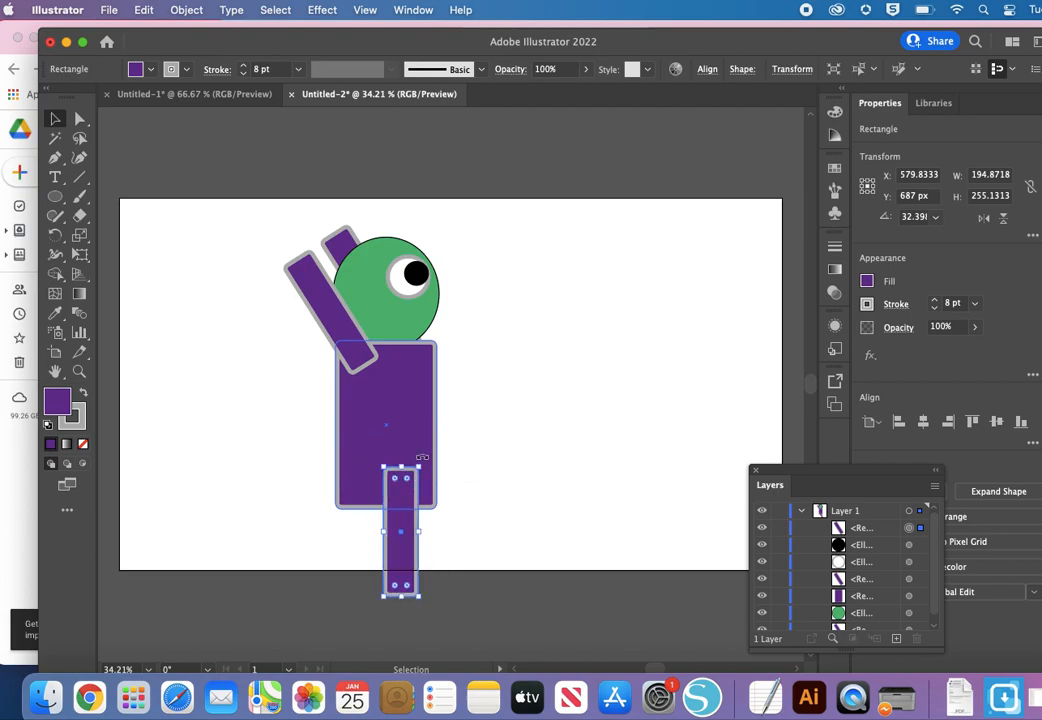
Step: Fill the upright leg rectangle with near-black
click(137, 69)
click(18, 143)
click(396, 501)
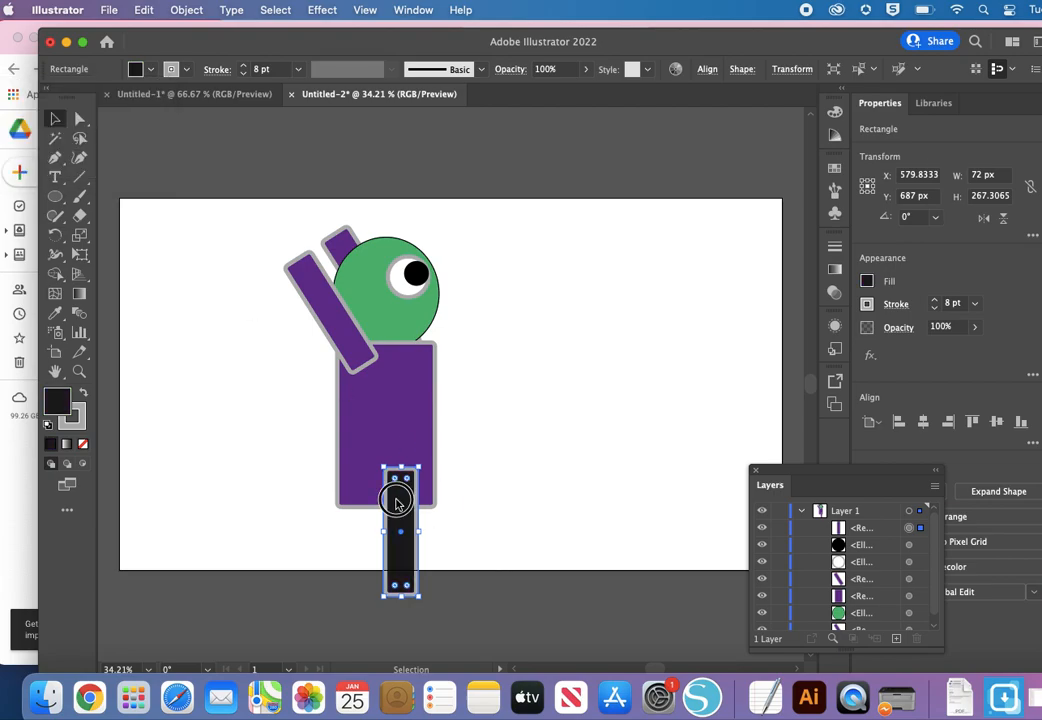
Step: Shift the leg slightly down and to the right, and tilt it about 8.5° so its foot points right
drag(403, 510, 412, 527)
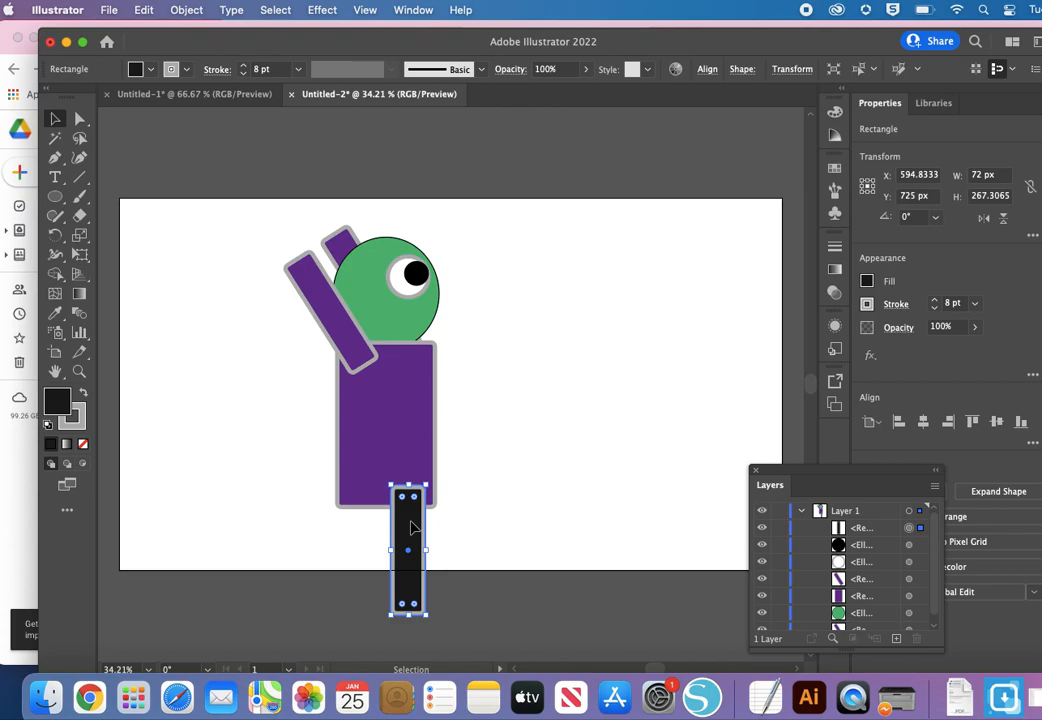
drag(430, 477, 419, 477)
Step: Duplicate the dark leg, place the copy beneath the body's lower-left corner, and stack it behind the purple body
key(super+v)
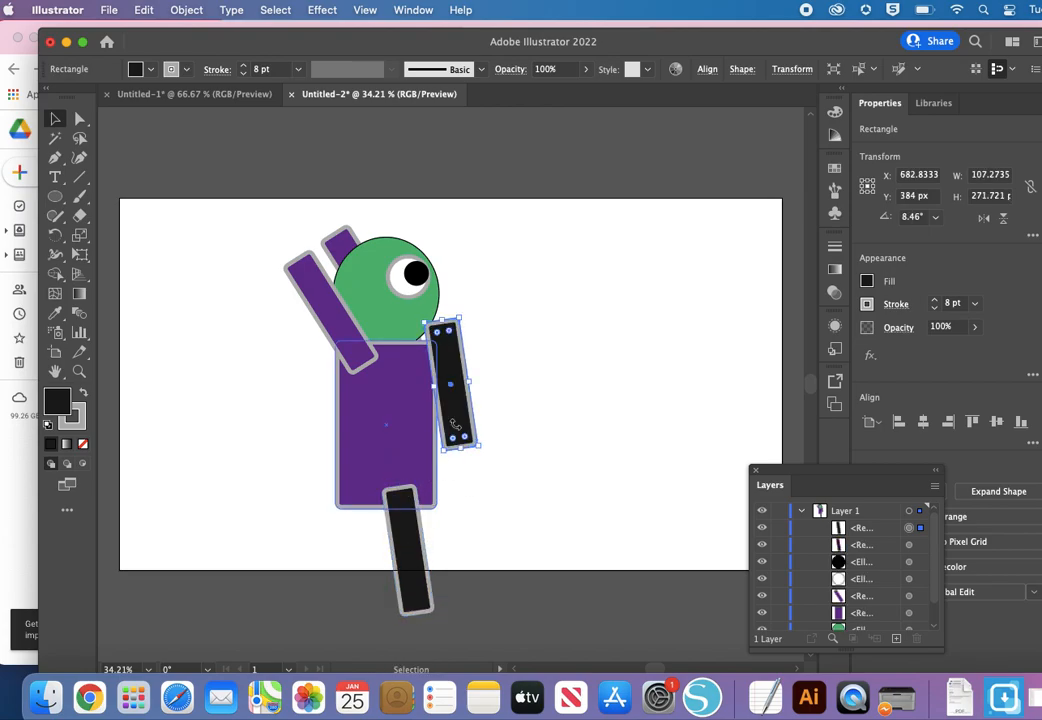
drag(455, 425, 369, 563)
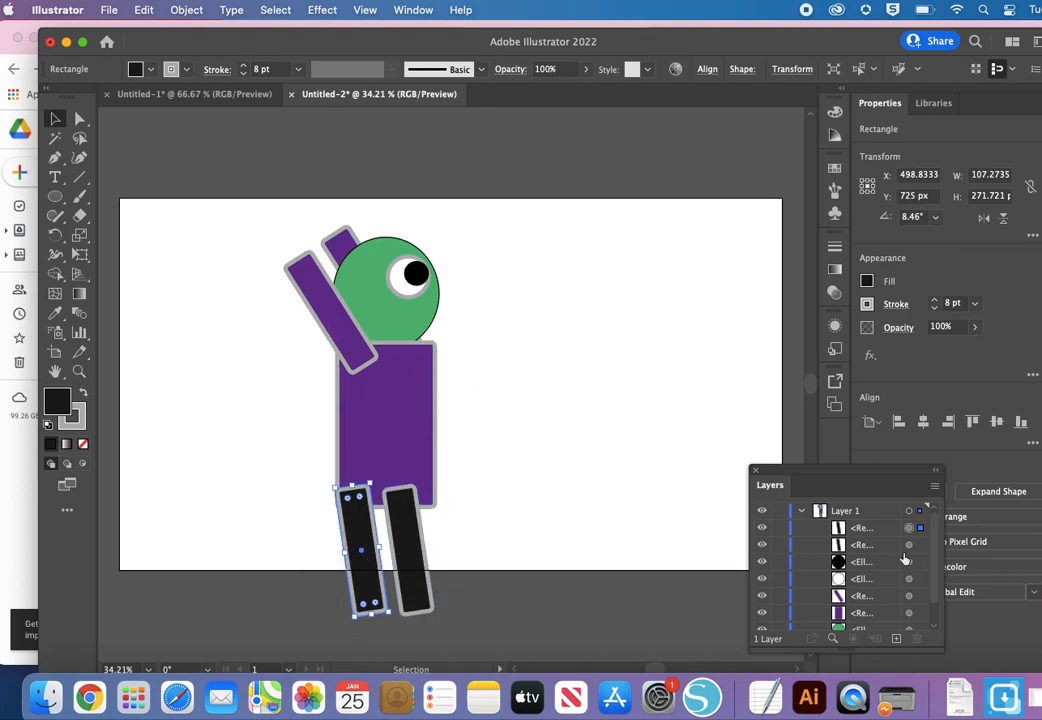
click(856, 533)
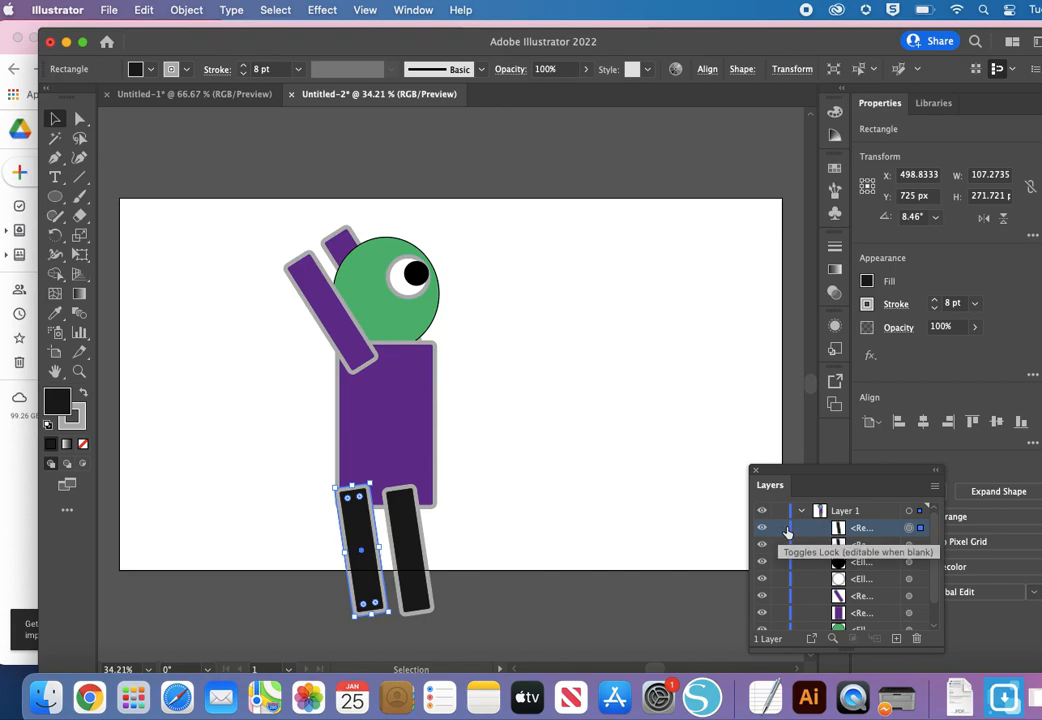
drag(861, 528, 867, 622)
click(470, 533)
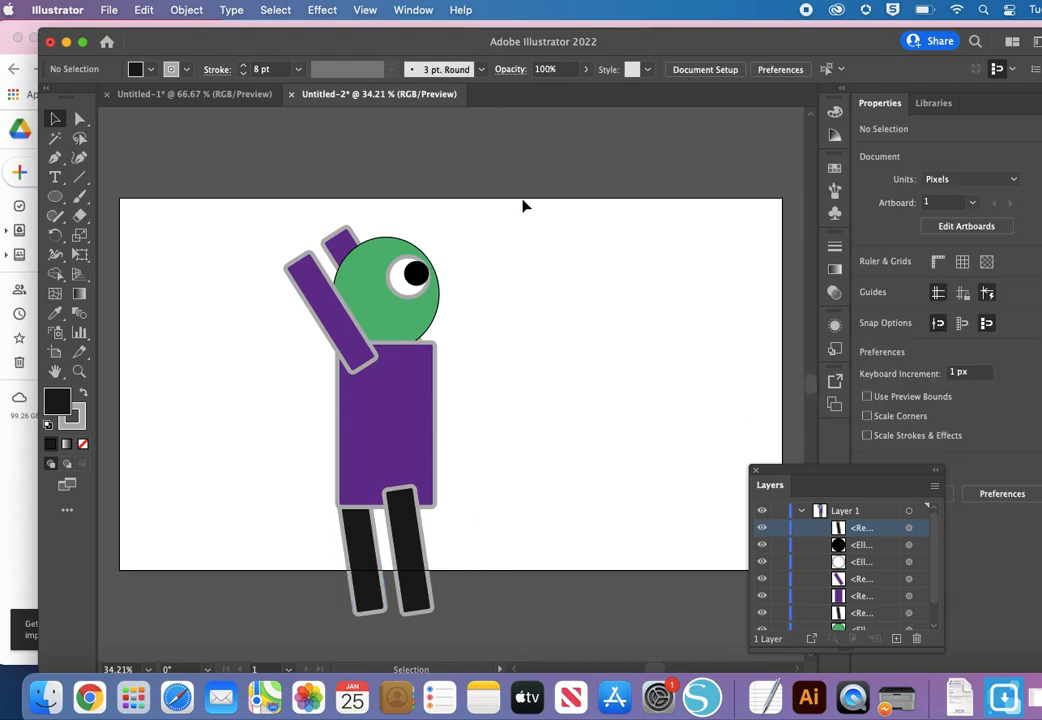
Step: Show the Navigator panel, place it beside the character, and frame the head with empty space around it at 50% zoom
click(405, 9)
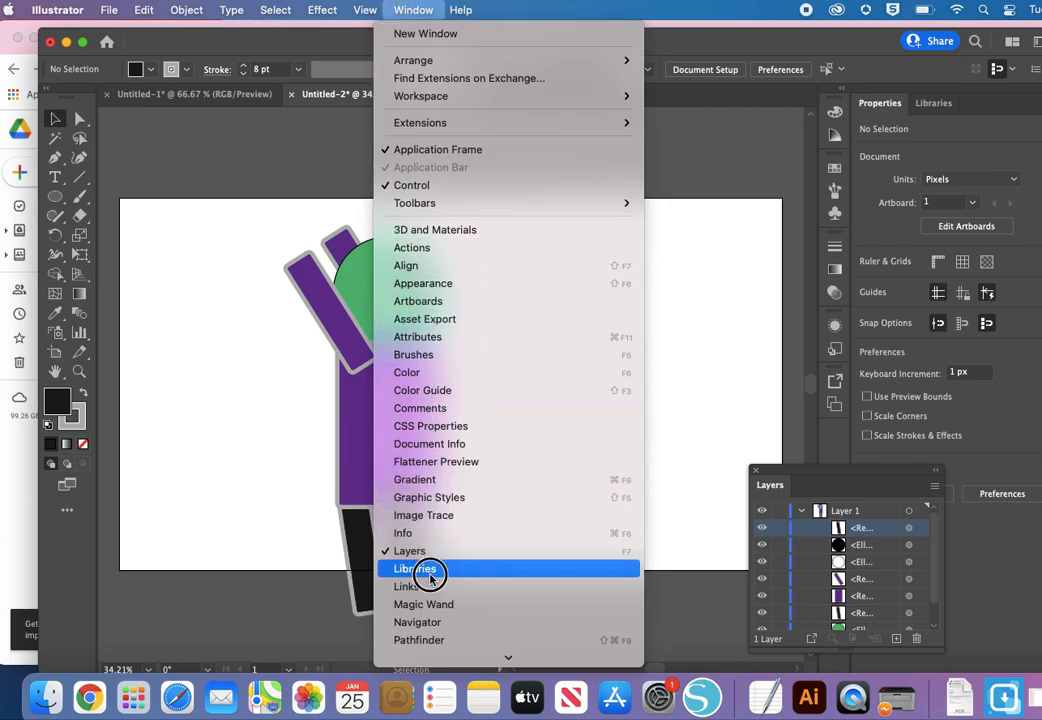
click(420, 623)
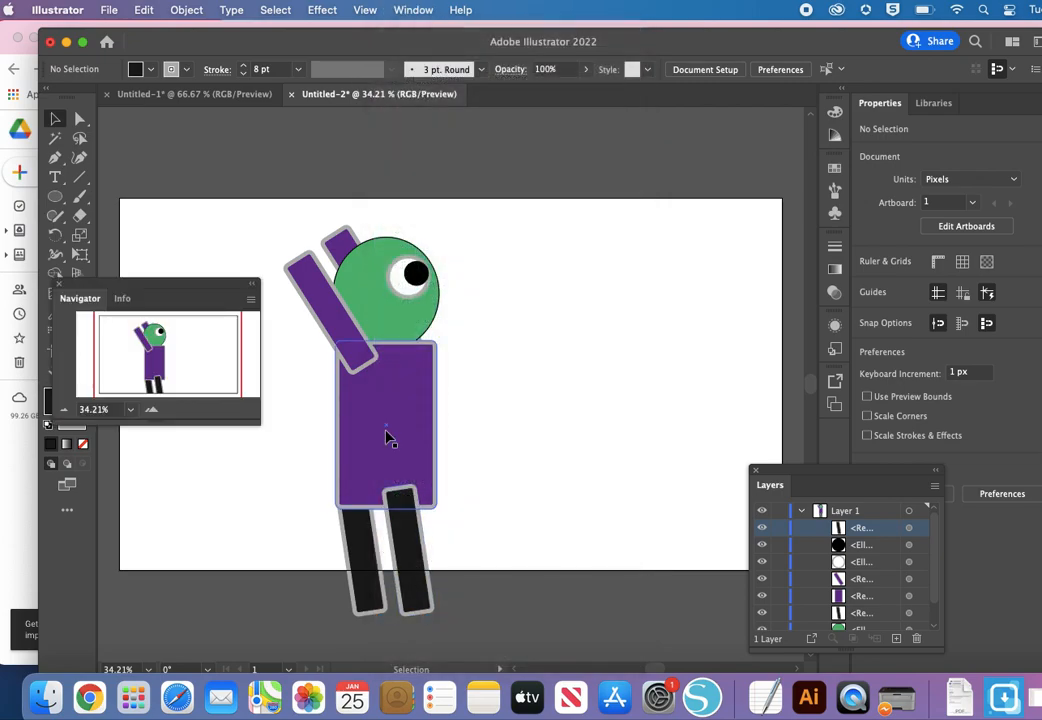
drag(197, 292, 720, 170)
click(675, 291)
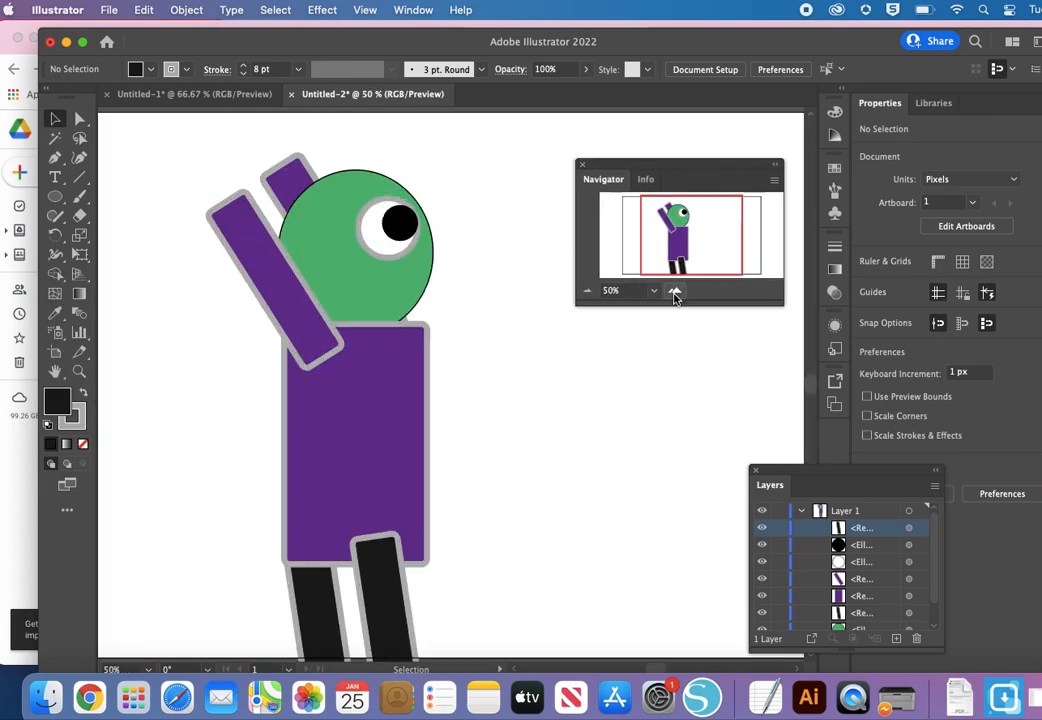
click(675, 291)
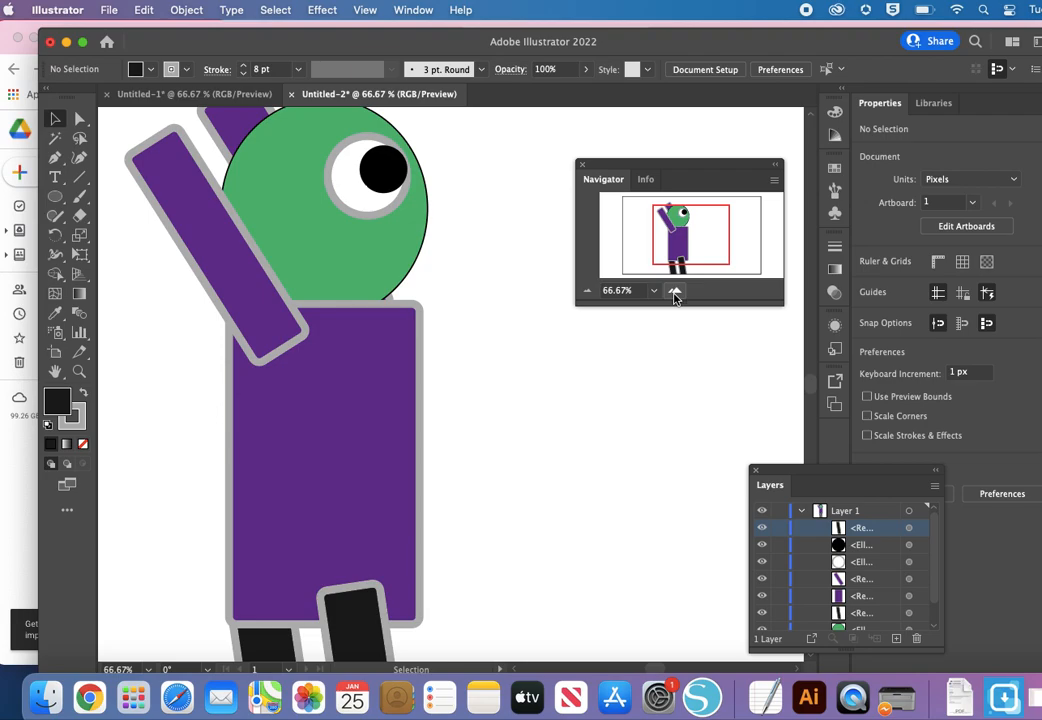
click(588, 291)
drag(716, 223, 699, 203)
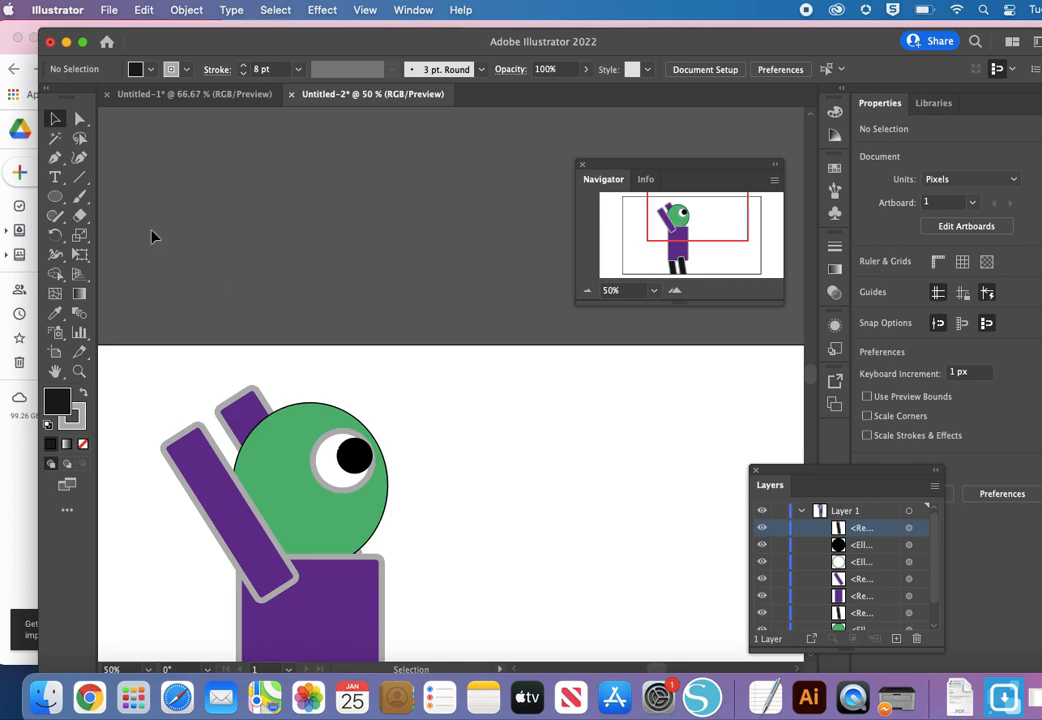
Step: Paint a closed, football-shaped outline about 289 × 165 px with the Paintbrush above and beside the head, and fill it with brown
click(80, 196)
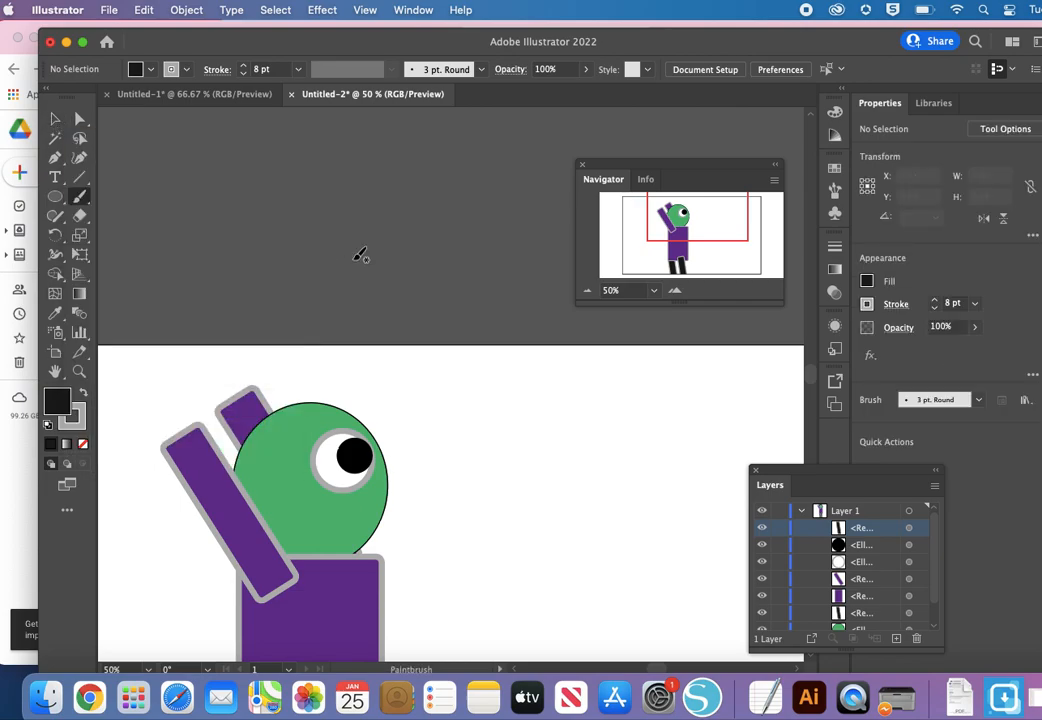
mouse_move(553, 318)
mouse_down()
mouse_move(435, 347)
mouse_move(406, 388)
mouse_move(424, 423)
mouse_move(459, 433)
mouse_move(523, 427)
mouse_move(573, 403)
mouse_move(612, 334)
mouse_move(554, 314)
mouse_up()
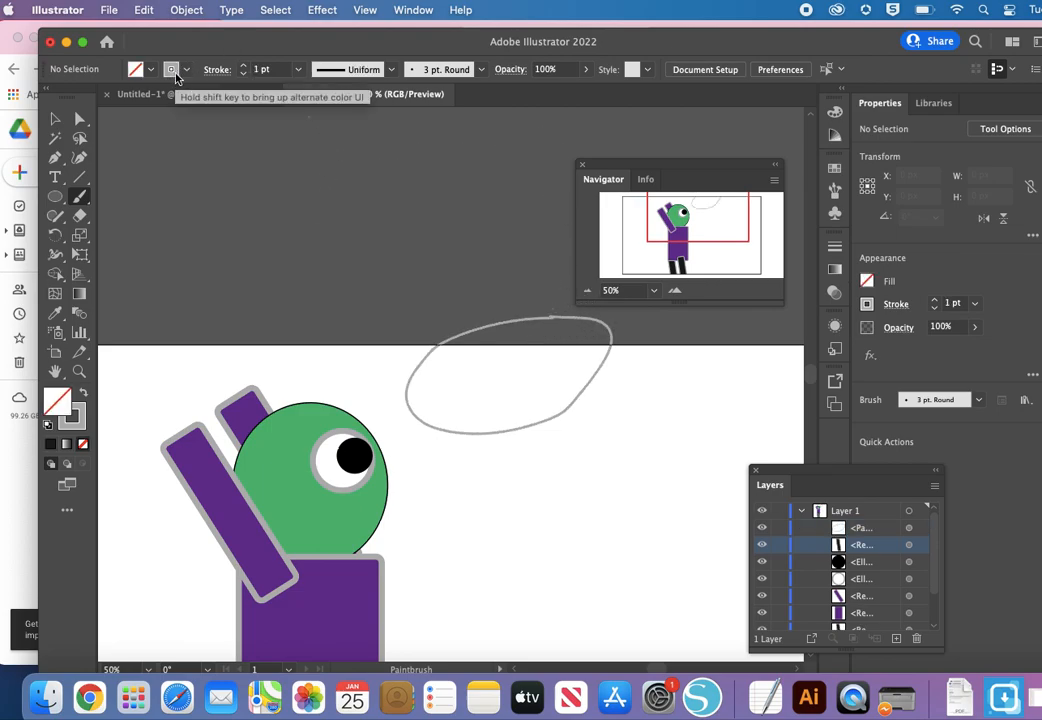
click(56, 119)
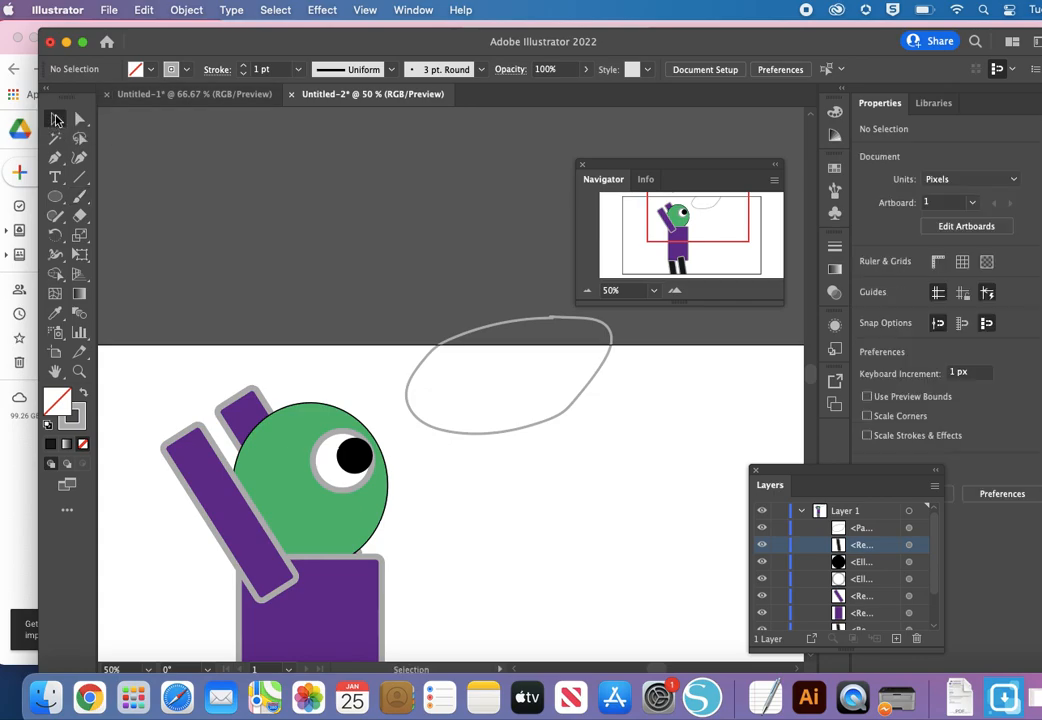
click(484, 333)
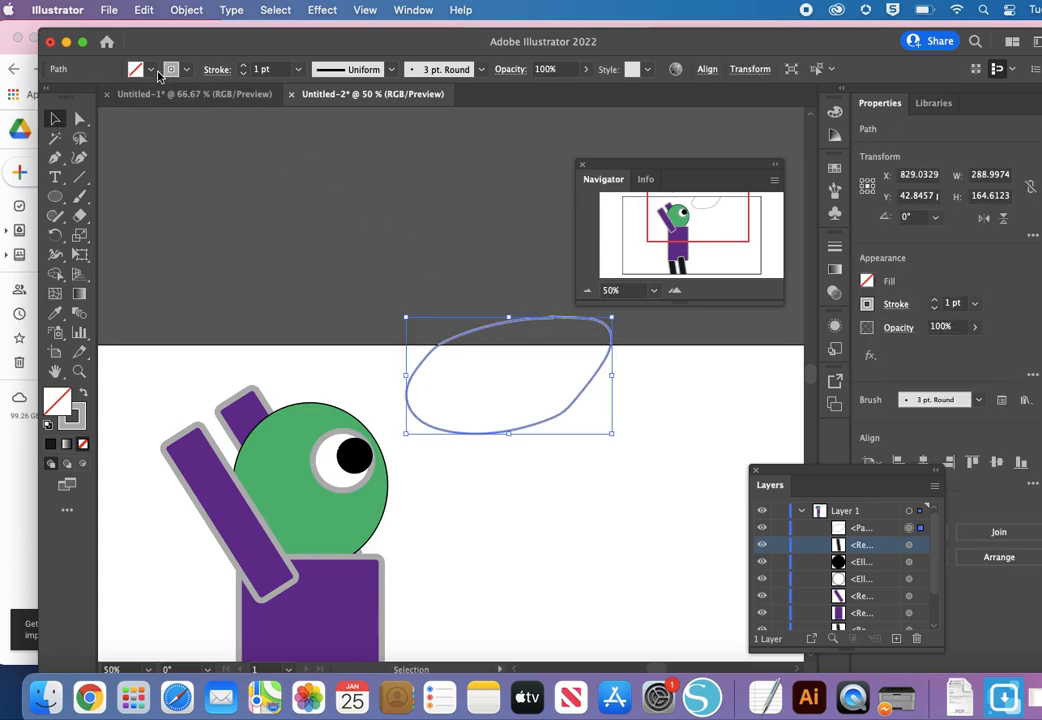
click(150, 69)
click(99, 120)
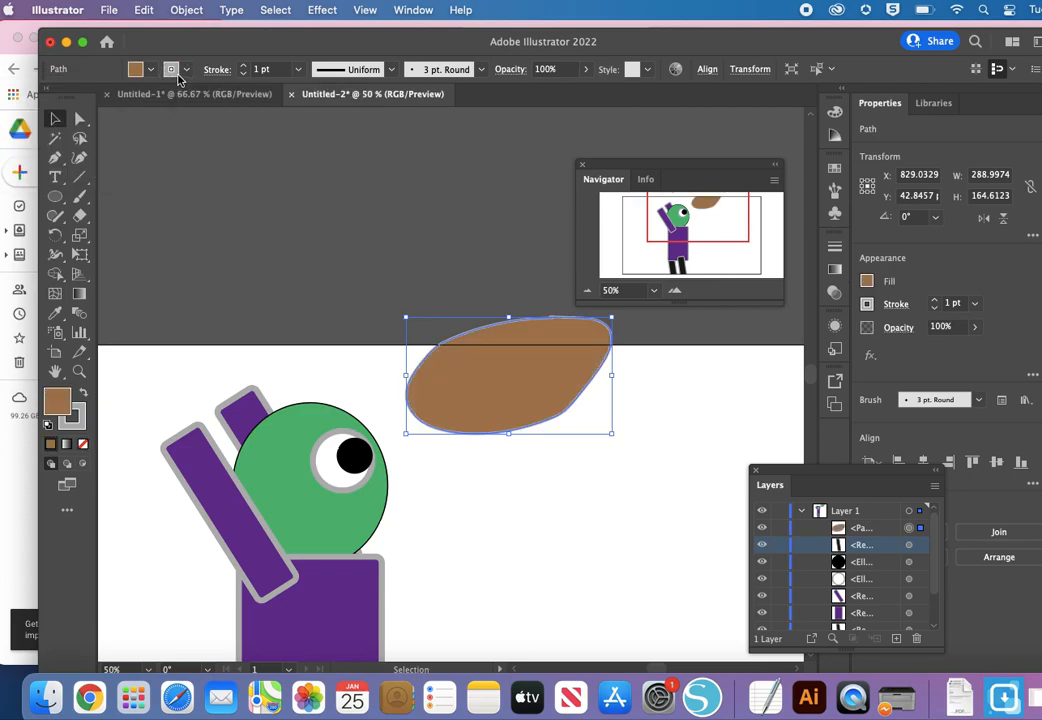
Step: Give the brown football a black 1 pt outline and deselect it
click(178, 75)
click(37, 96)
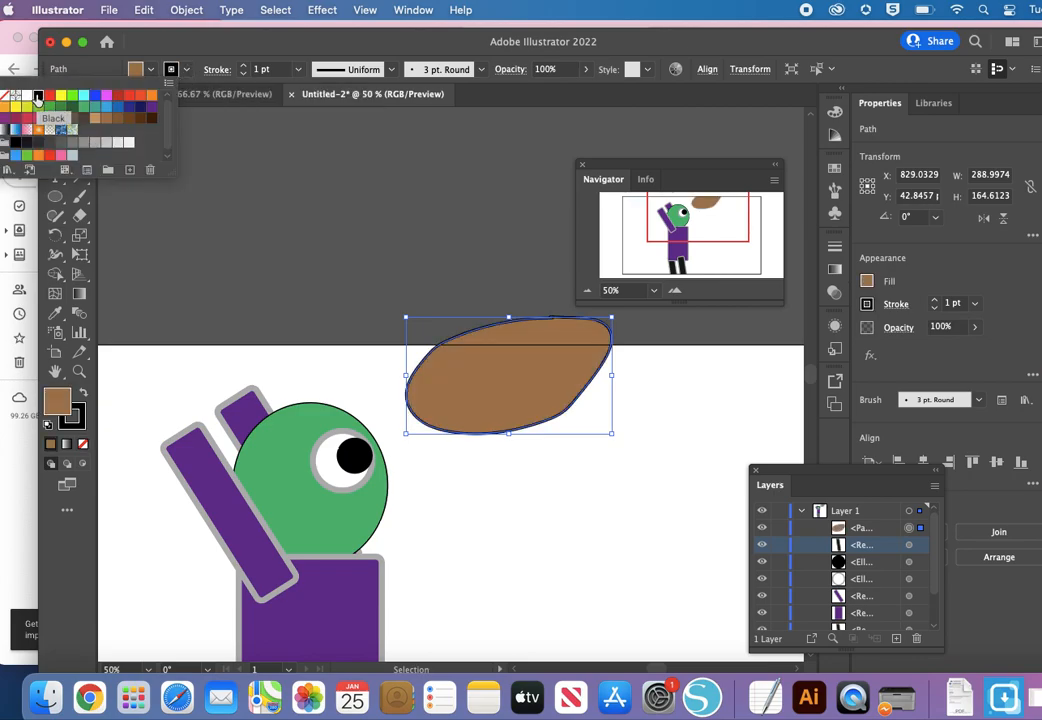
click(243, 66)
click(243, 66)
click(243, 66)
click(243, 75)
click(243, 75)
click(243, 75)
click(293, 182)
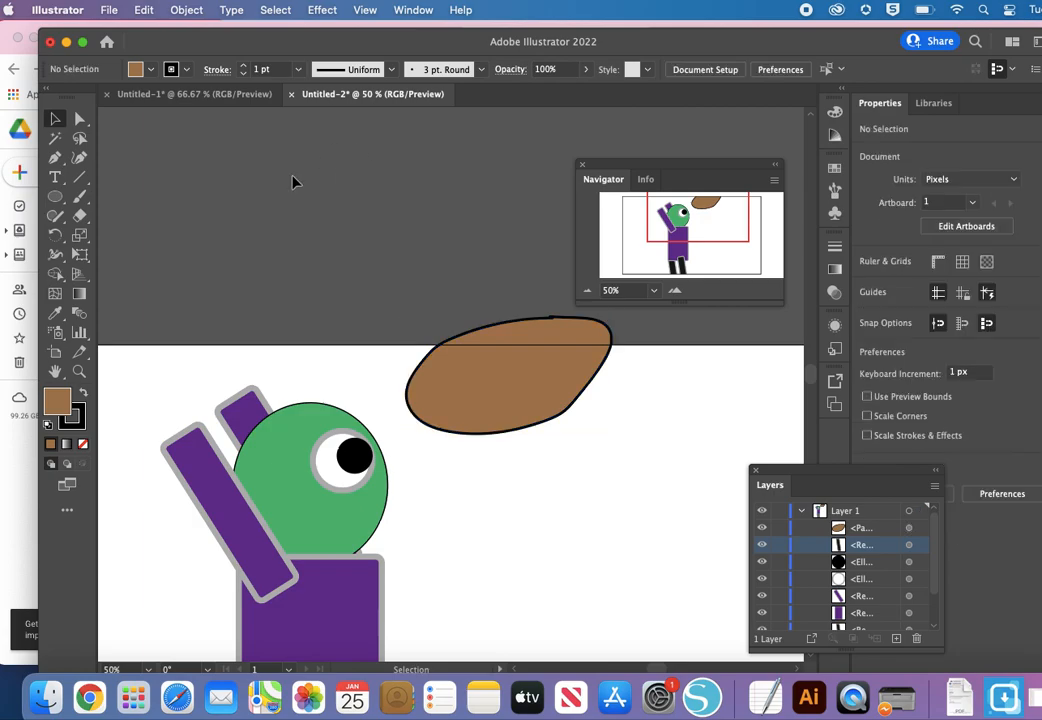
Step: Paint white, unfilled laces on the football with the Paintbrush: one long curved seam crossed by short stitches
click(79, 199)
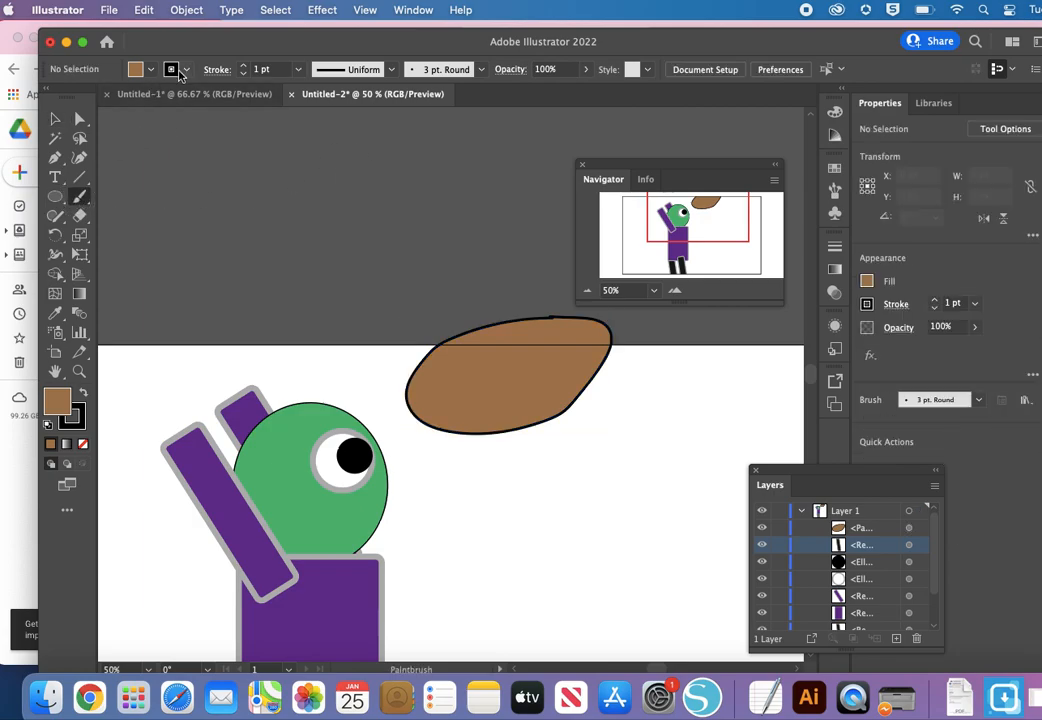
click(172, 70)
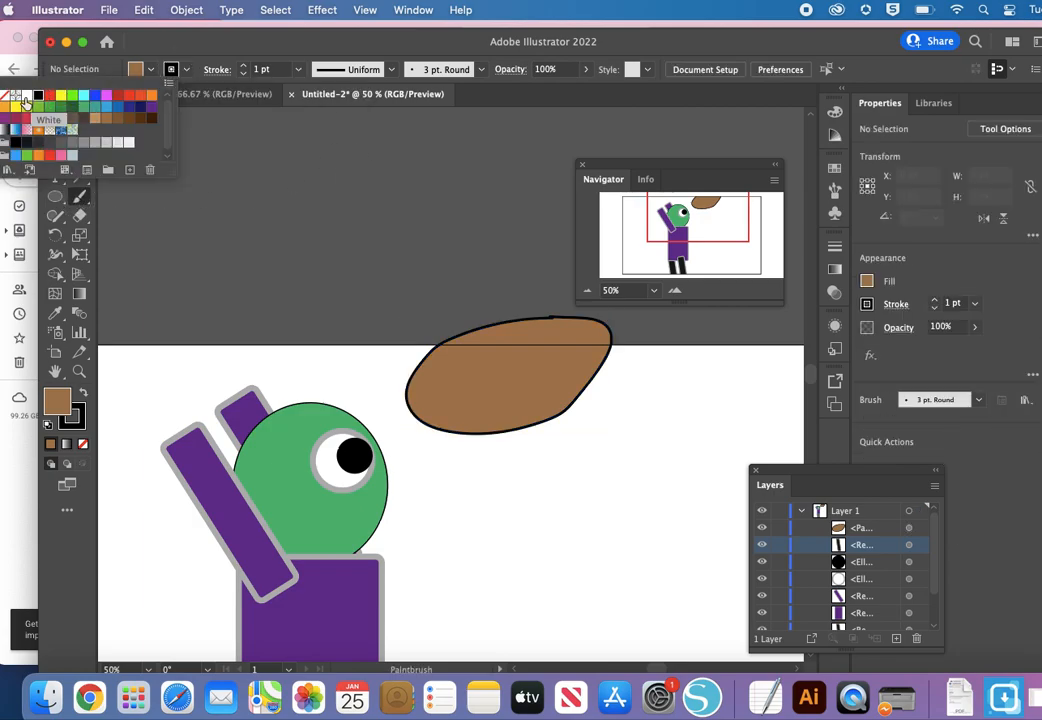
click(136, 69)
click(136, 69)
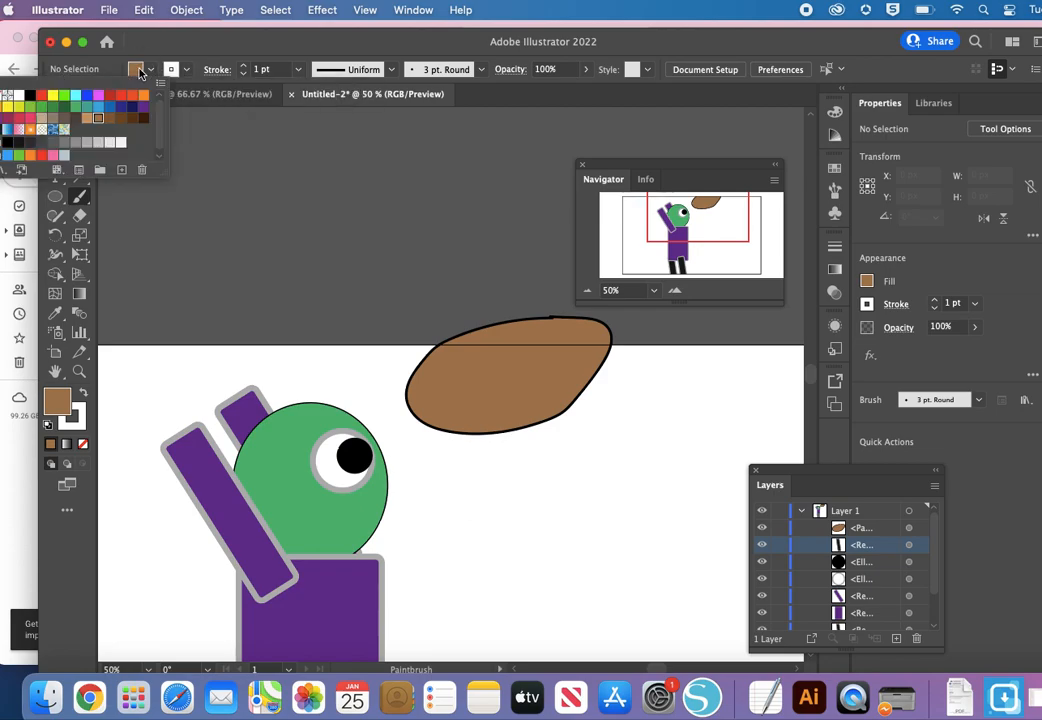
click(8, 96)
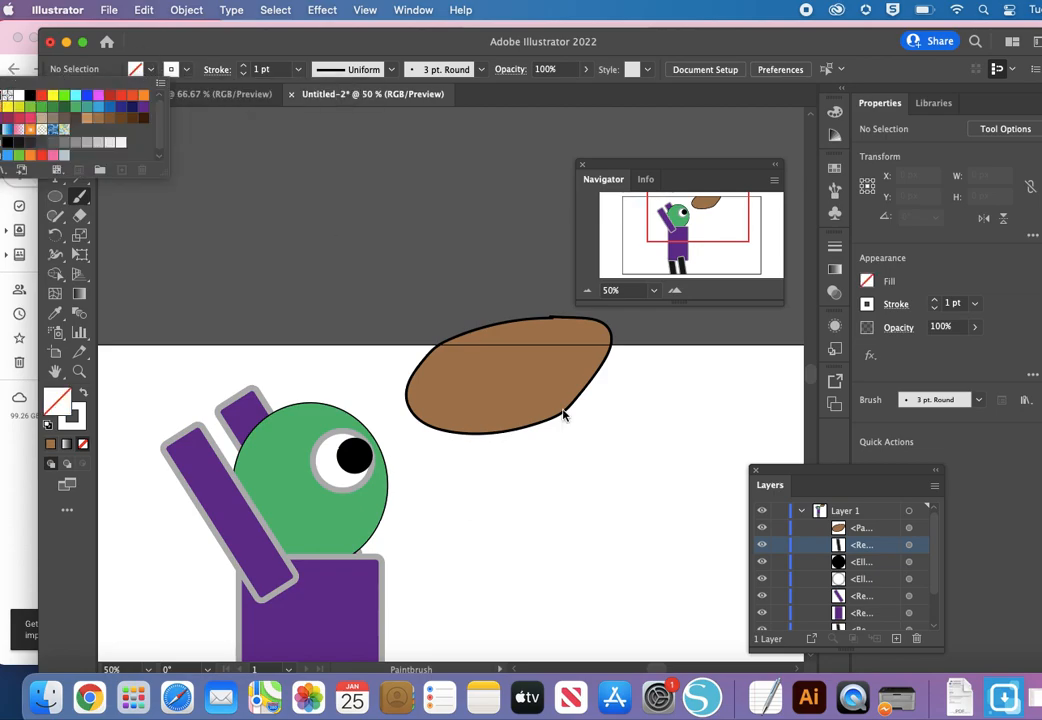
click(458, 379)
drag(454, 377, 550, 337)
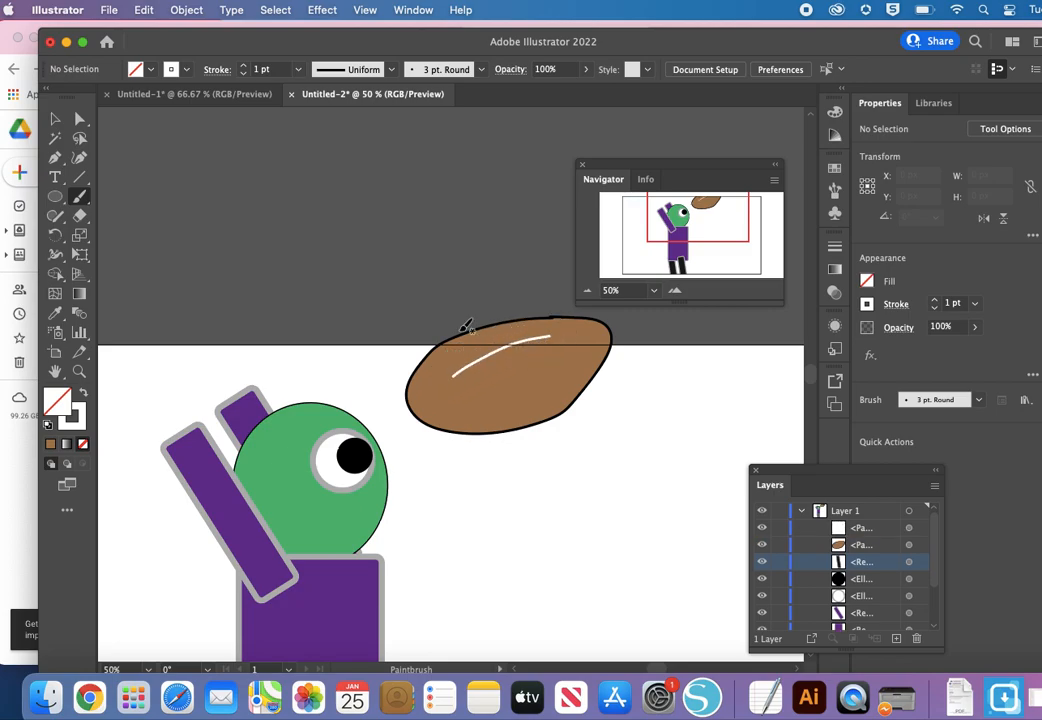
mouse_move(456, 381)
mouse_down()
mouse_move(499, 343)
mouse_move(508, 358)
mouse_move(543, 333)
mouse_up()
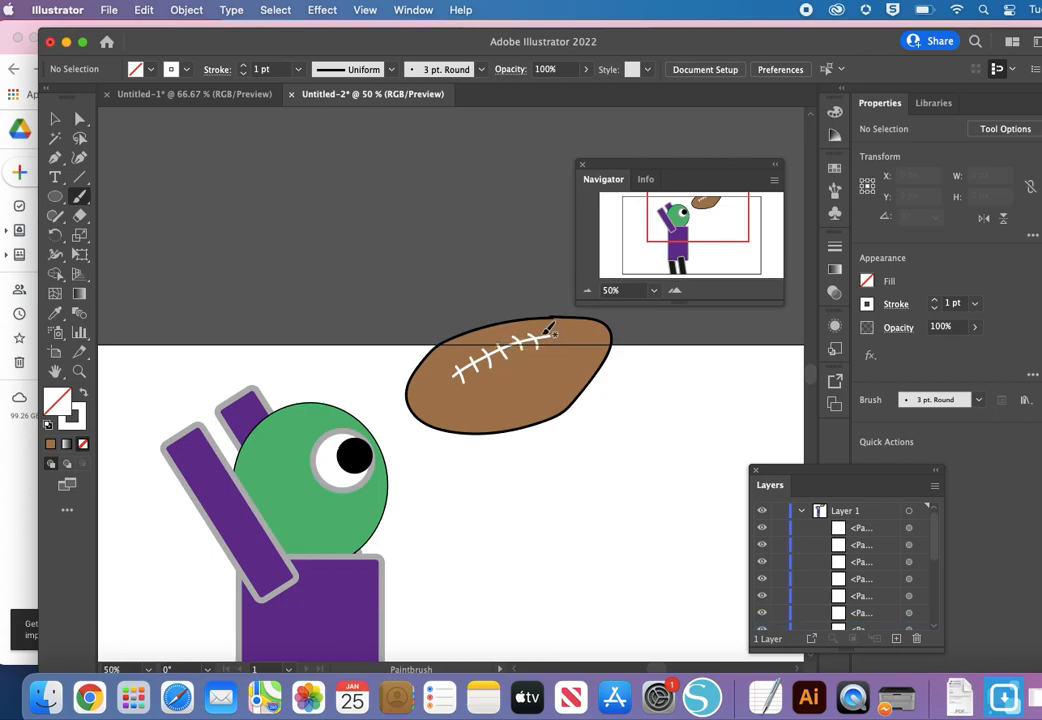
Step: Select the football with its laces and scale it down proportionally to about 204 × 116 px
click(587, 290)
click(587, 290)
click(587, 290)
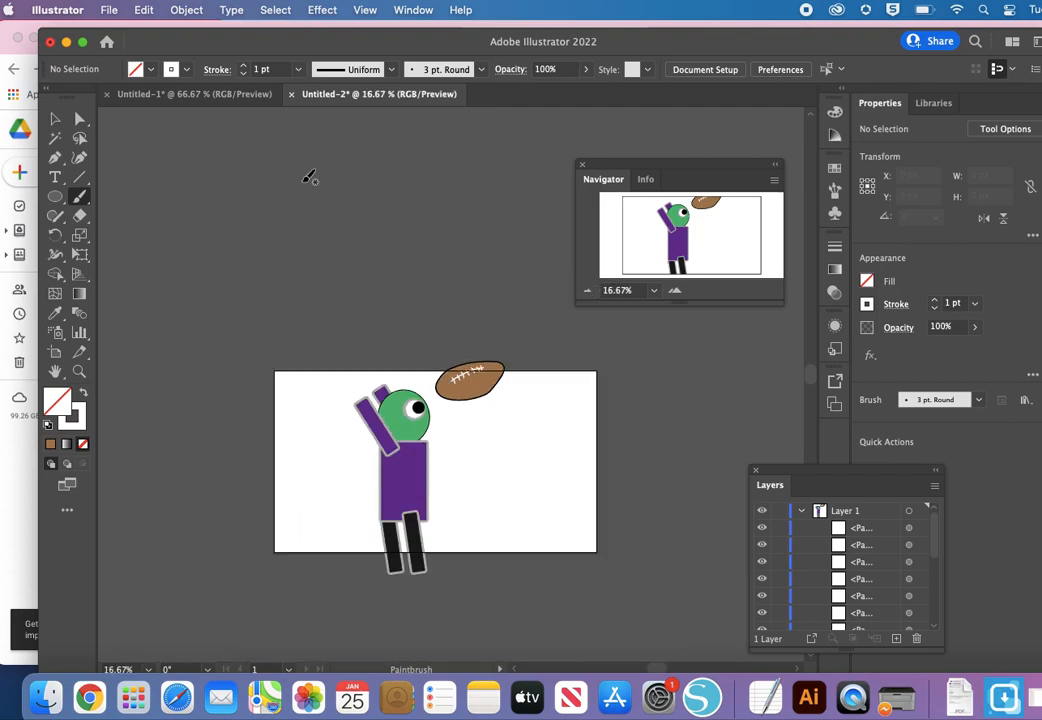
key(v)
drag(437, 352, 513, 398)
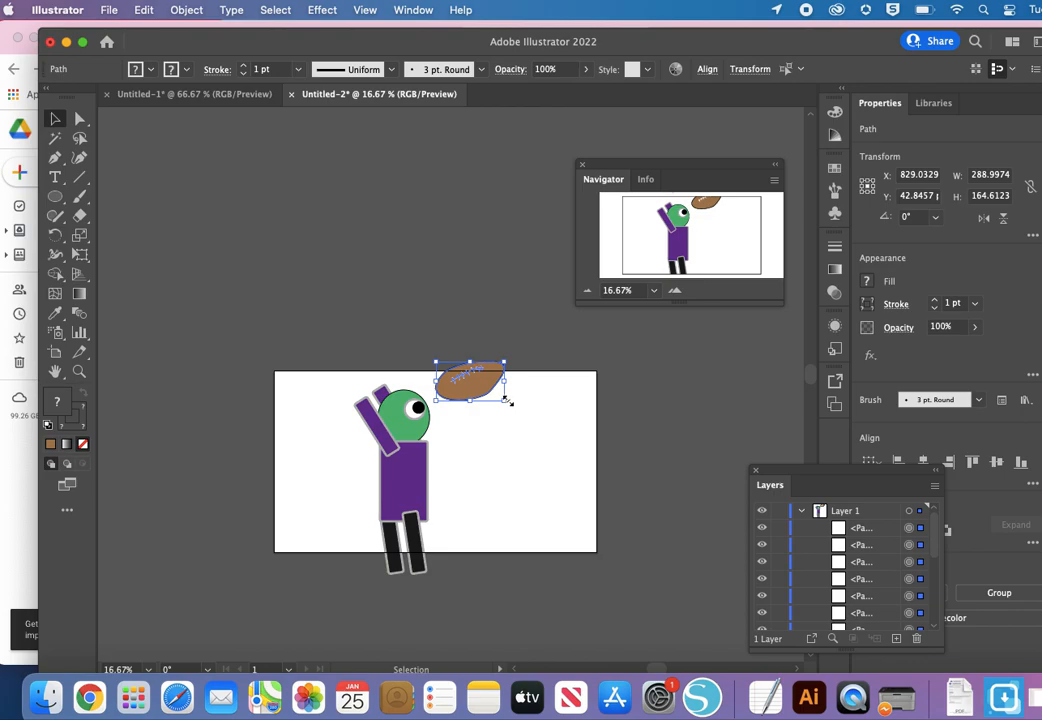
drag(506, 400, 495, 398)
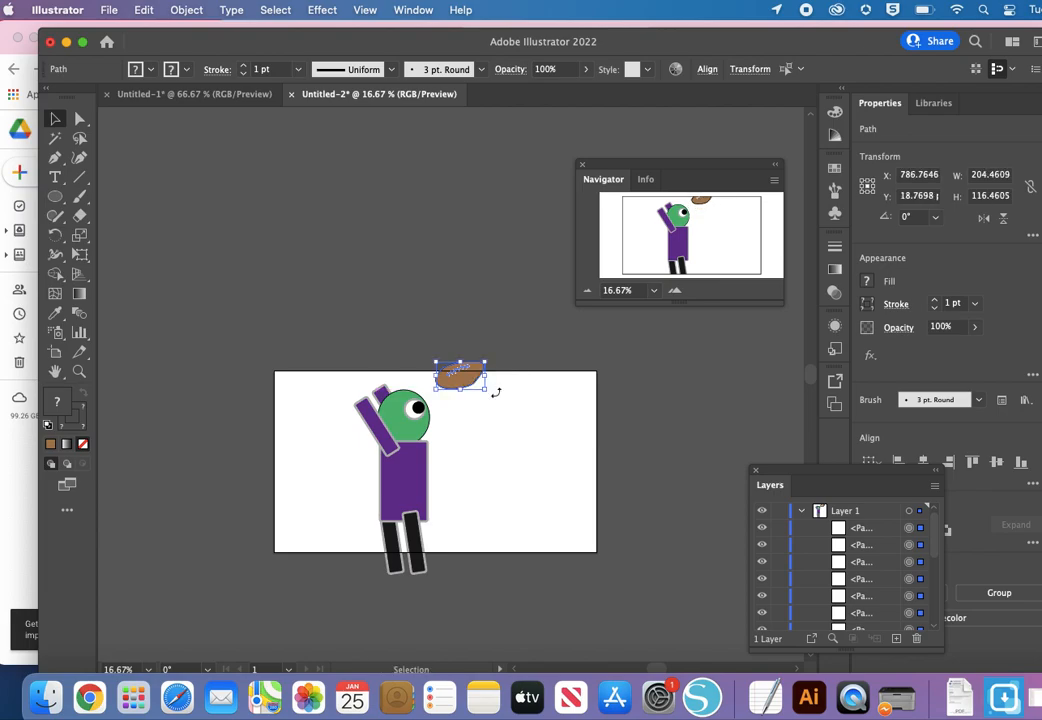
Step: Flatten the football and its laces to about 100 px high, and shift them slightly right and down
key(a)
key(super+equal)
key(super+equal)
key(super+equal)
key(super+equal)
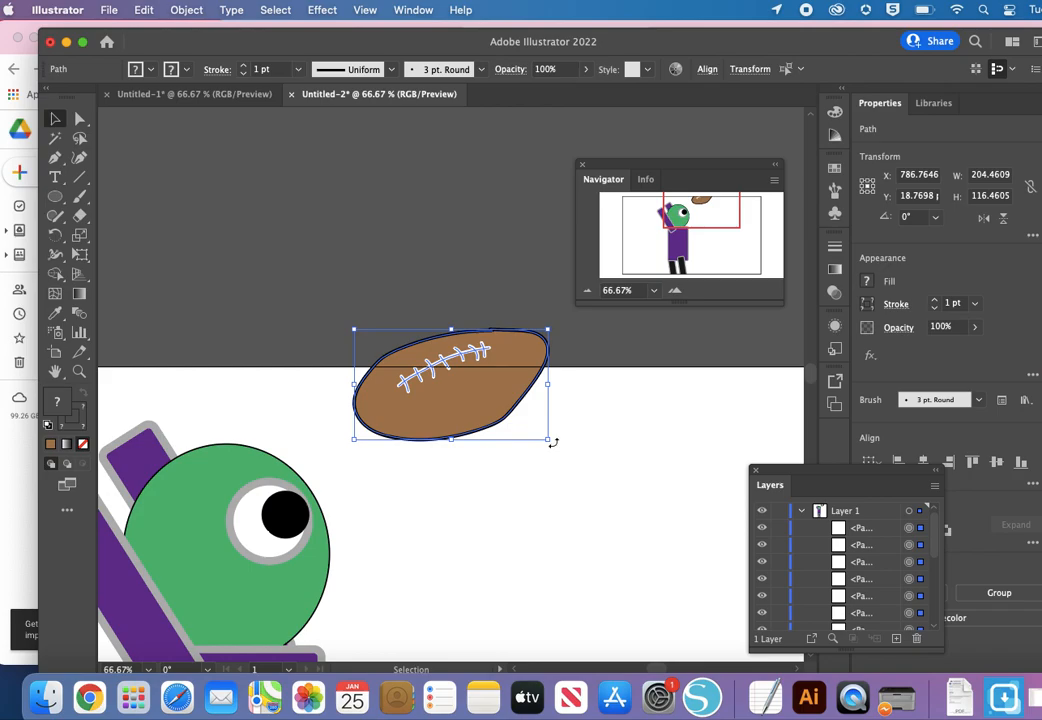
mouse_move(452, 441)
mouse_down()
mouse_move(444, 367)
mouse_move(444, 455)
mouse_move(444, 409)
mouse_move(442, 427)
mouse_up()
drag(488, 377, 503, 396)
key(super+minus)
key(super+minus)
key(super+minus)
key(super+minus)
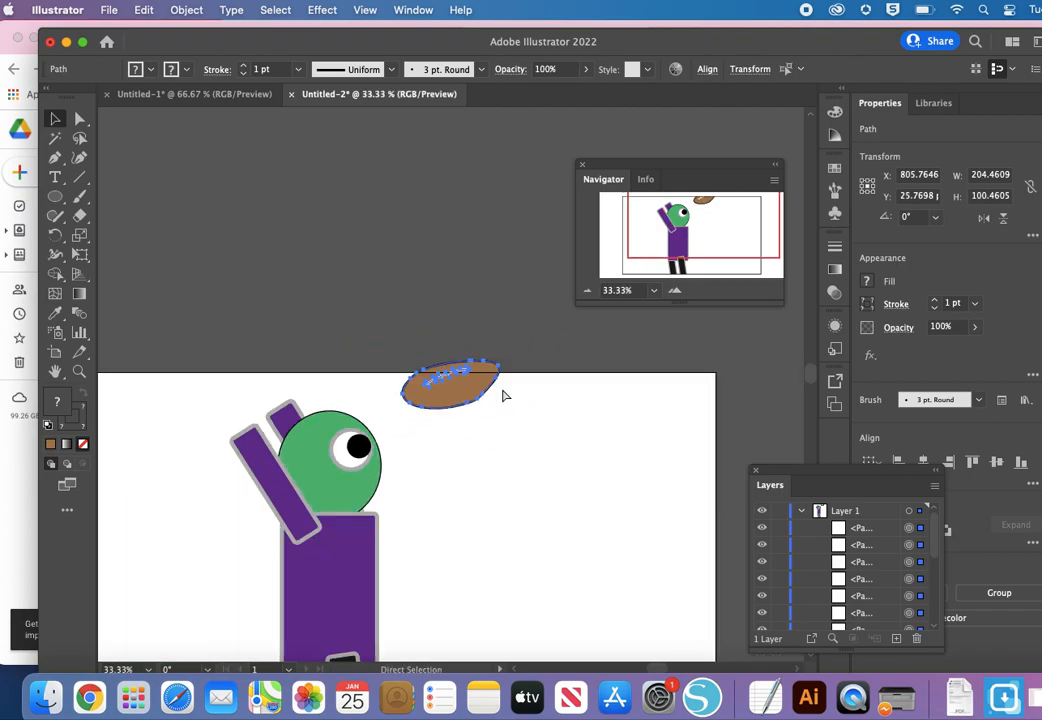
key(v)
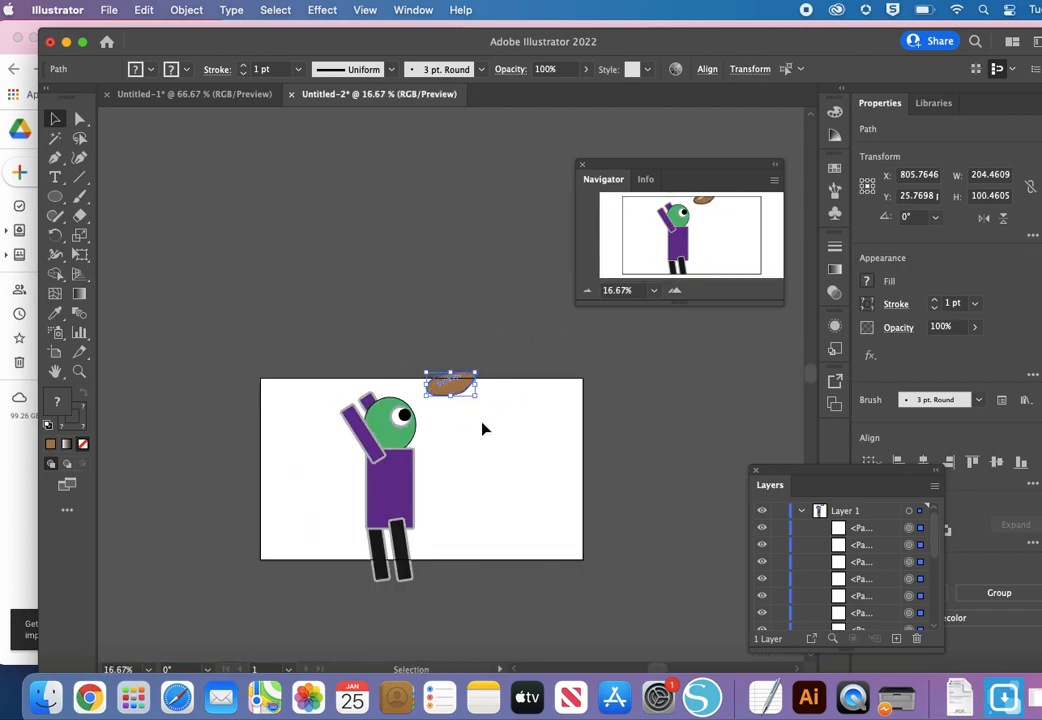
click(502, 387)
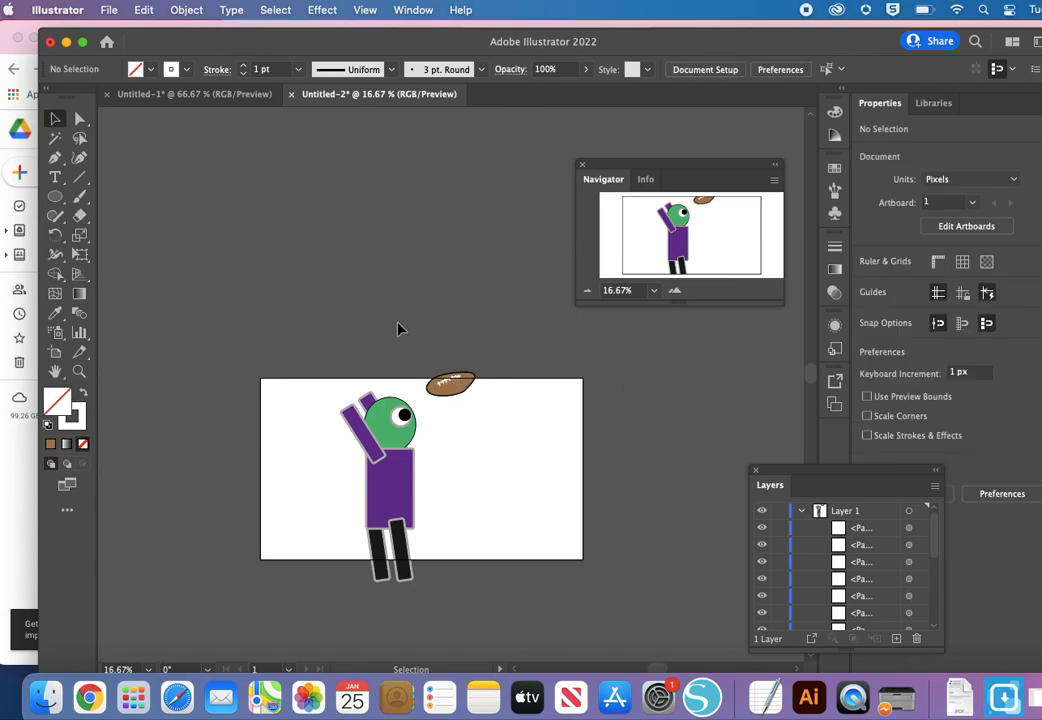
Step: Scale the character and football together to about 343 × 535 px lower on the artboard, and move the Navigator panel off the football
drag(318, 360, 474, 583)
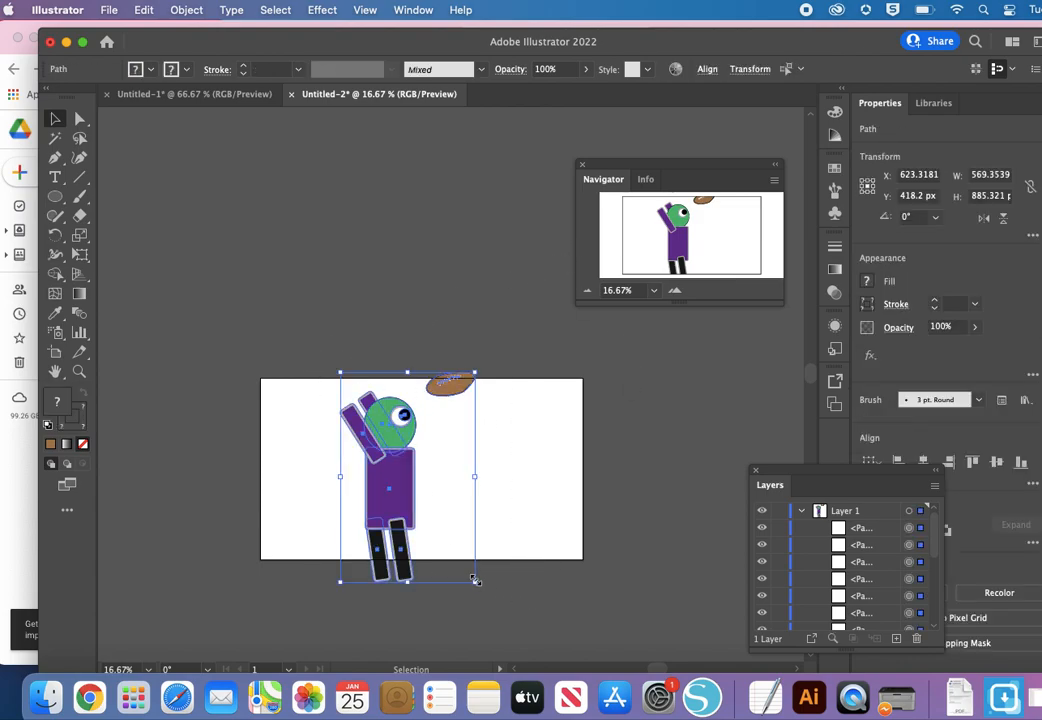
drag(476, 584, 420, 543)
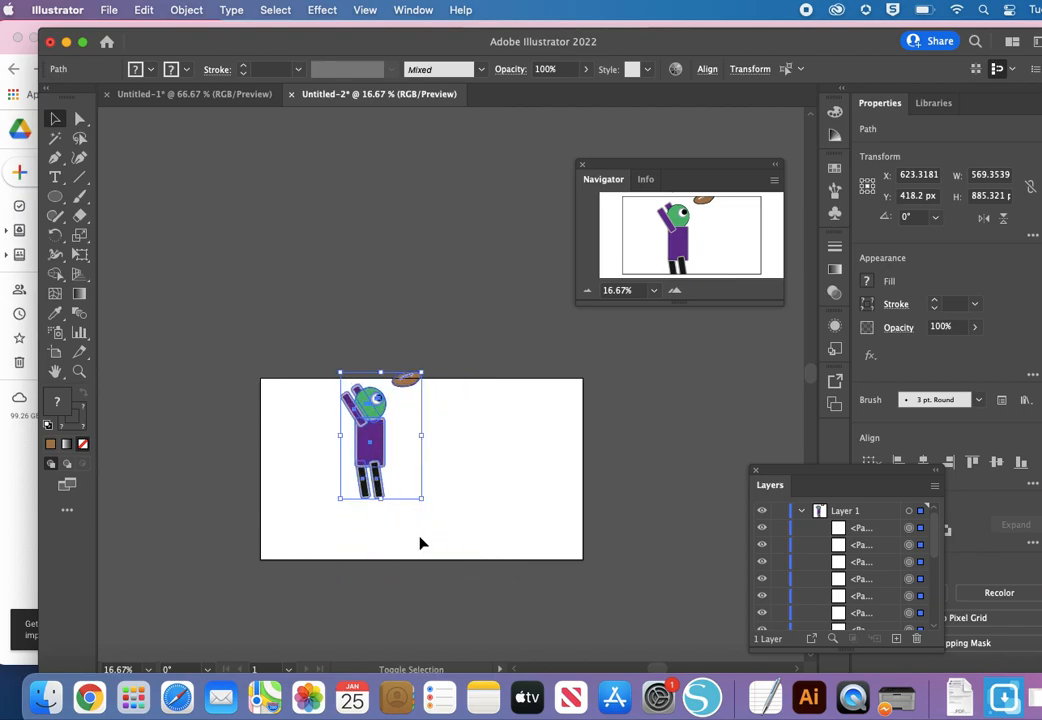
drag(383, 472, 396, 502)
scroll(398, 500, up, 4)
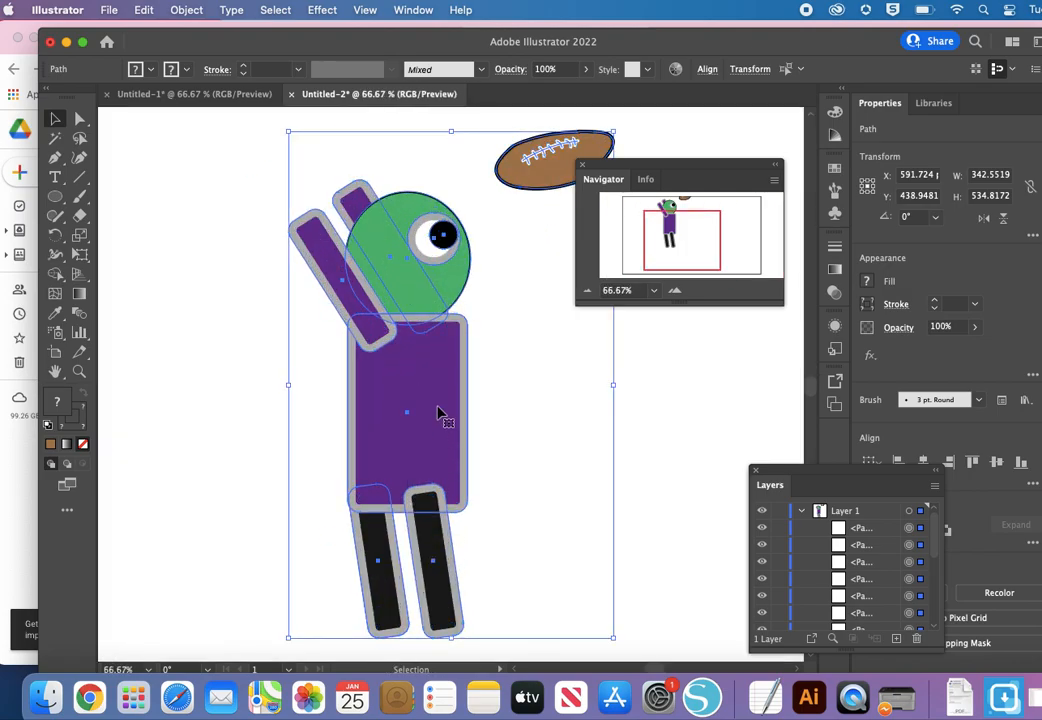
click(656, 340)
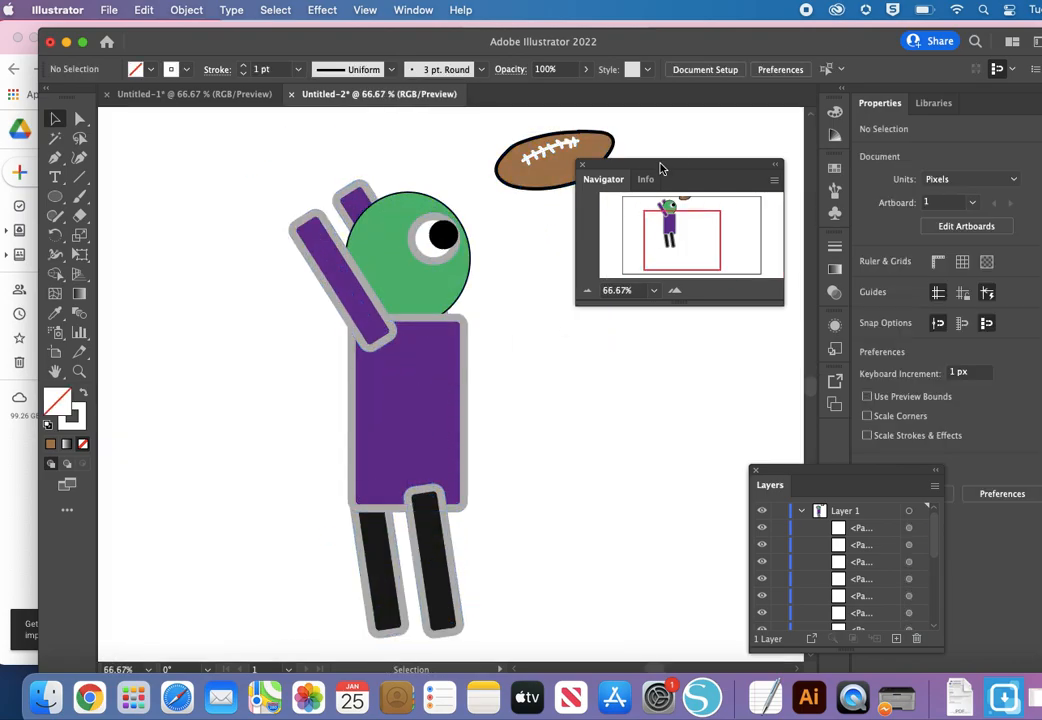
drag(660, 168, 744, 133)
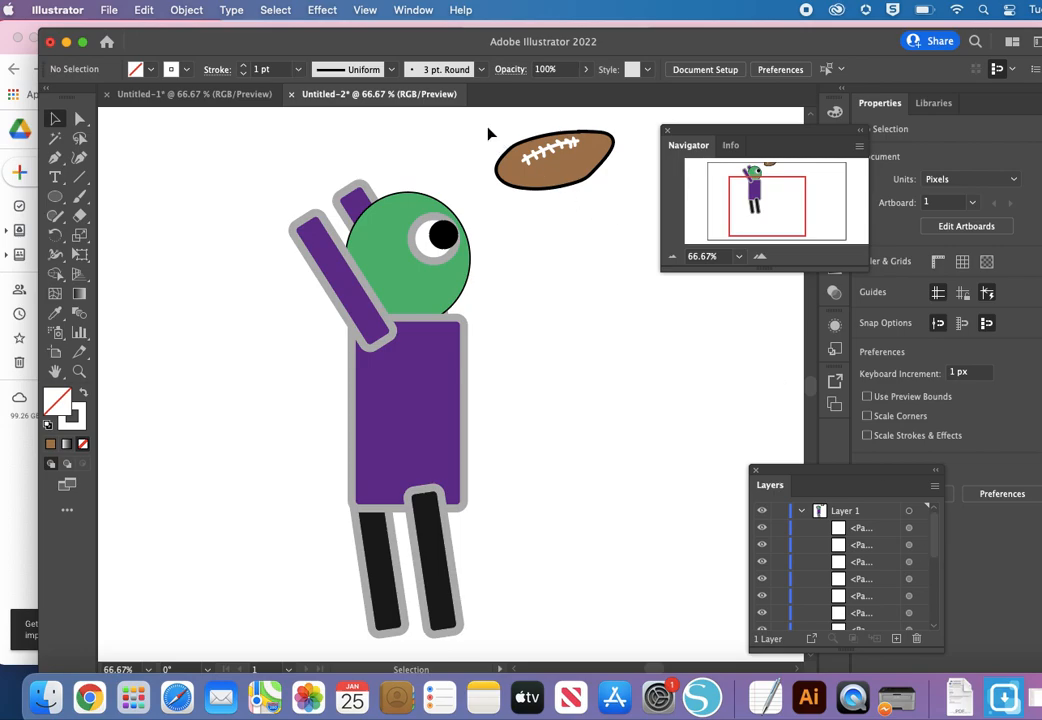
Step: Collapse Layer 1, add a new empty layer above it, and make Layer 1 the active layer again
drag(264, 165, 465, 650)
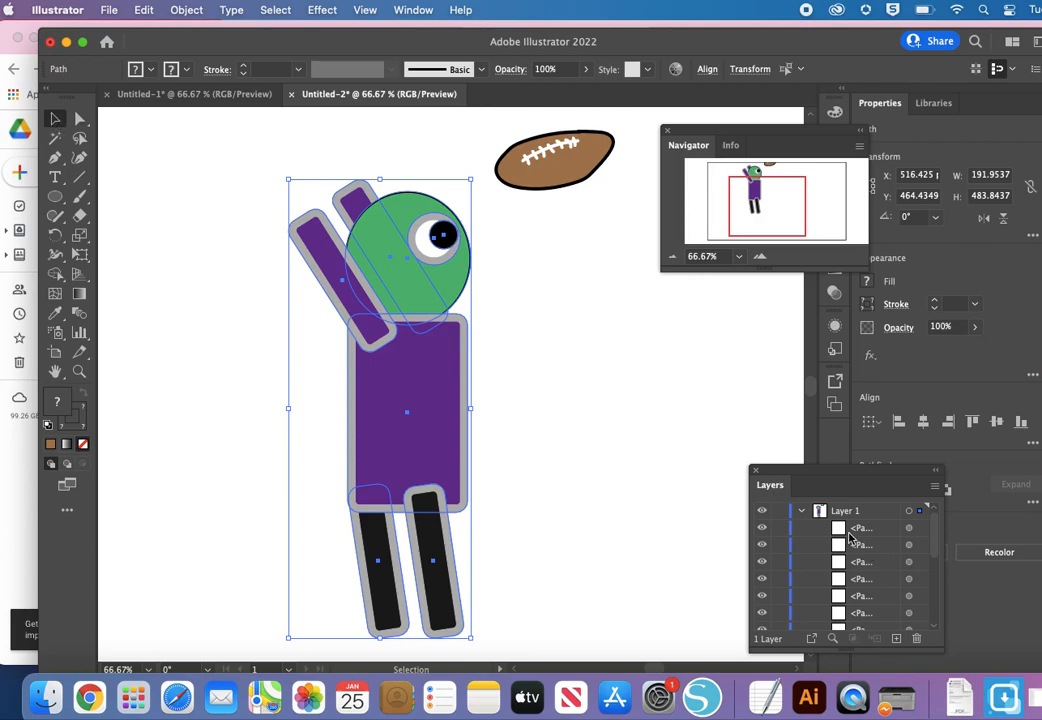
click(805, 512)
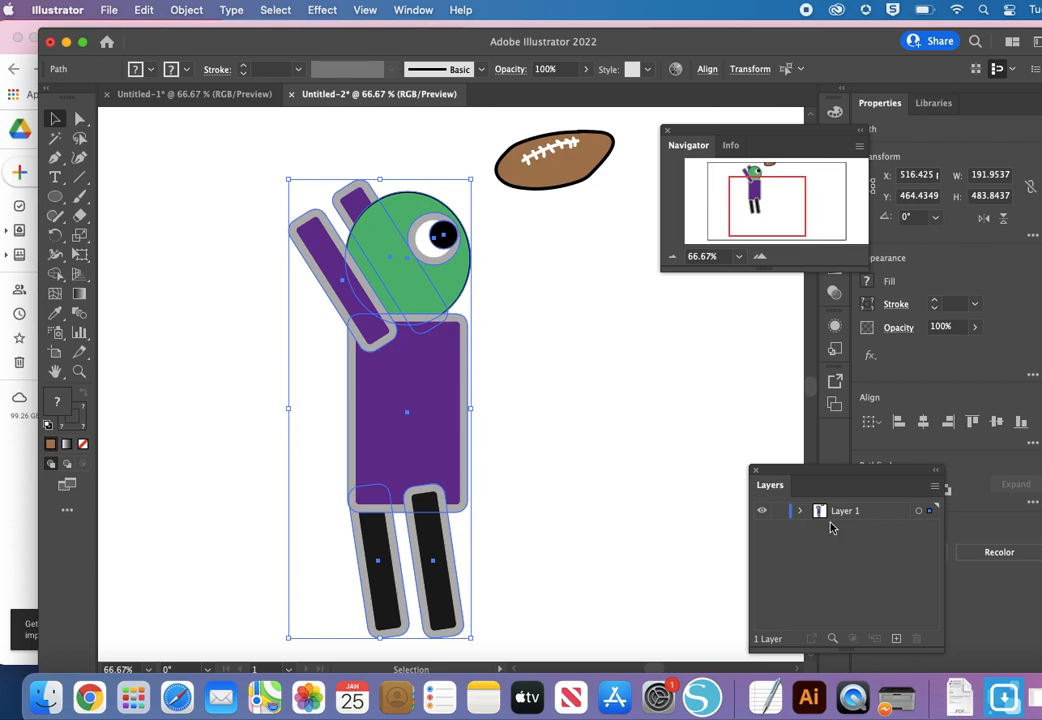
click(897, 639)
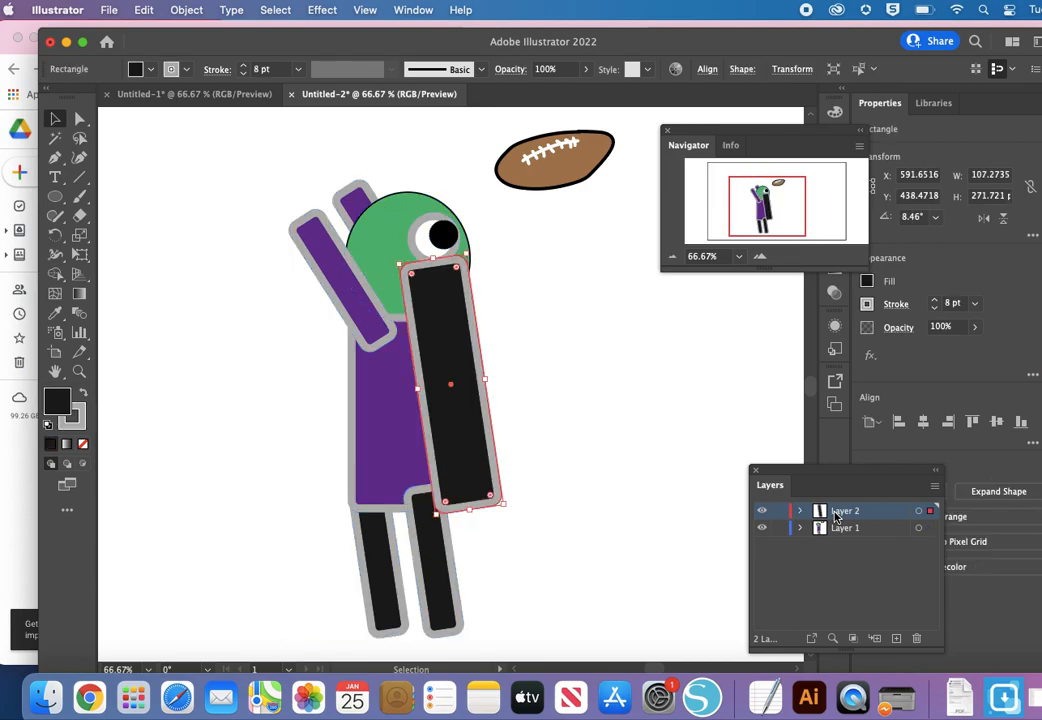
click(845, 527)
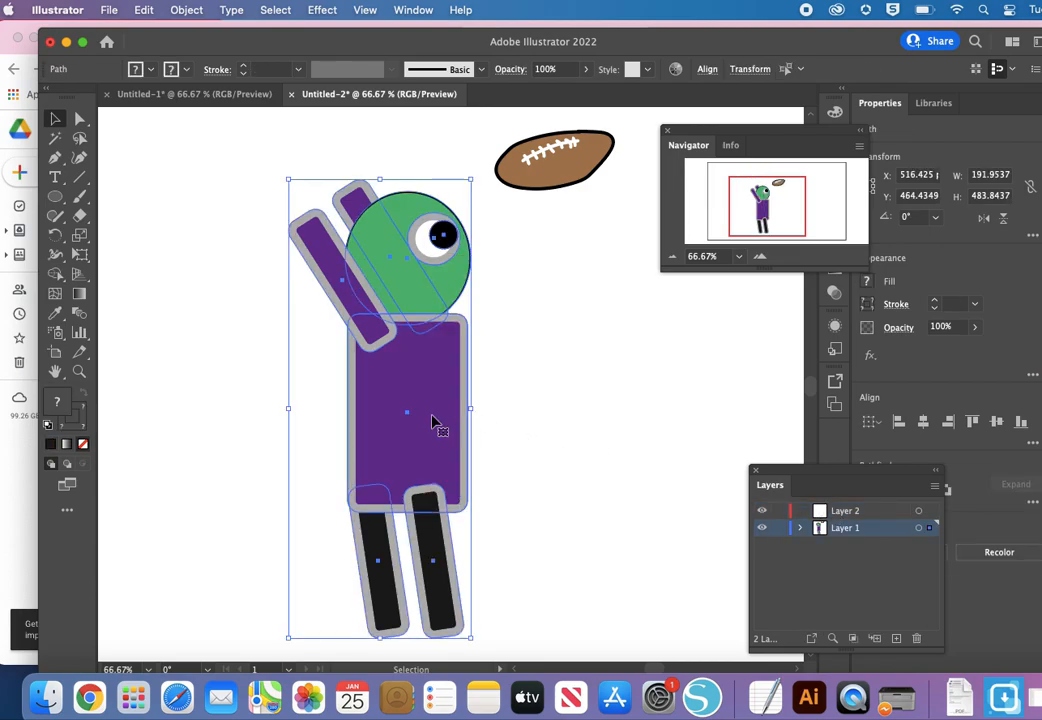
Step: Copy the whole character into Layer 2 and place the duplicate left of the original, at about X 284, Y 469 px
click(511, 424)
drag(263, 167, 473, 628)
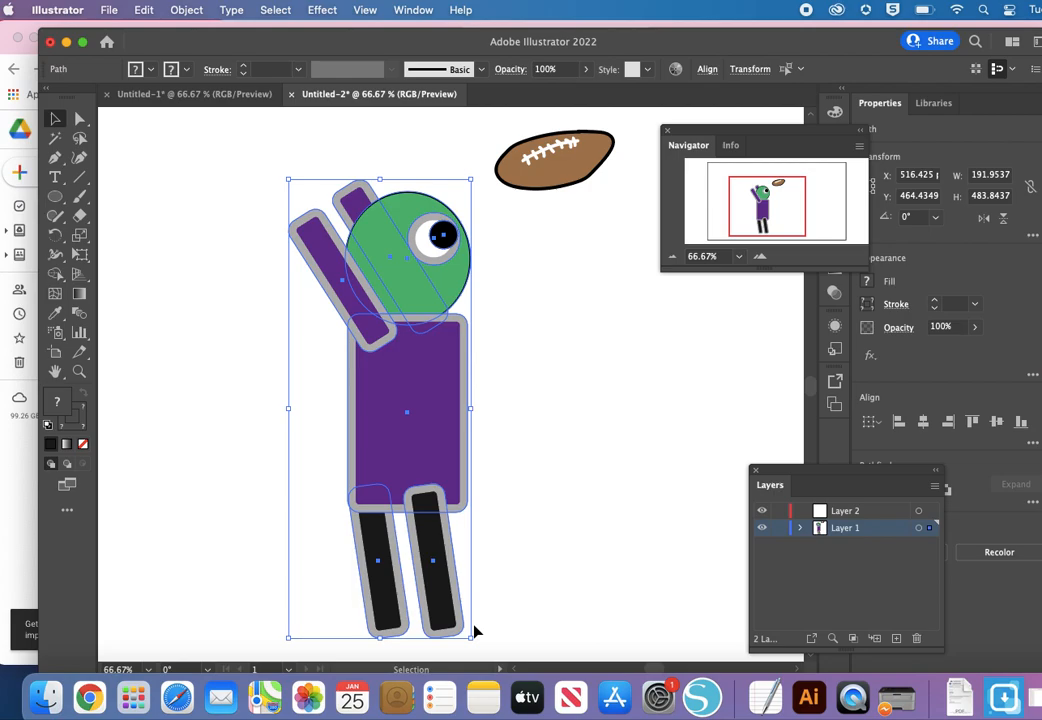
click(855, 511)
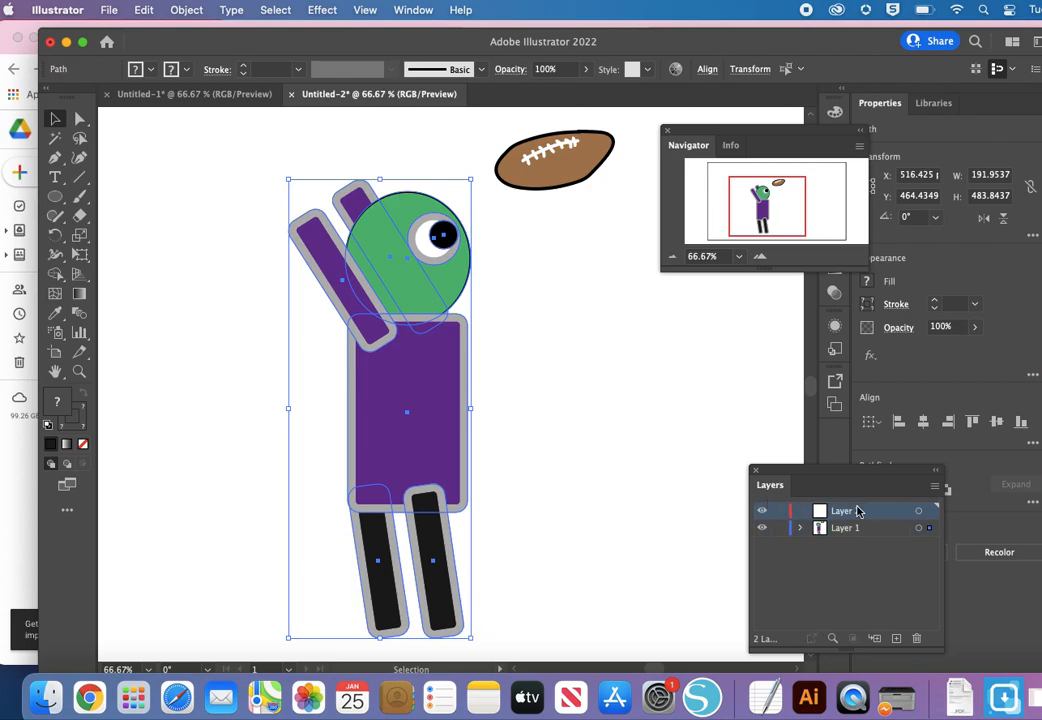
key(ctrl+c)
key(ctrl+v)
drag(495, 391, 201, 417)
Step: Rename Layer 1 as Character 1 and Layer 2 as Character2, and clear the selection
double_click(845, 528)
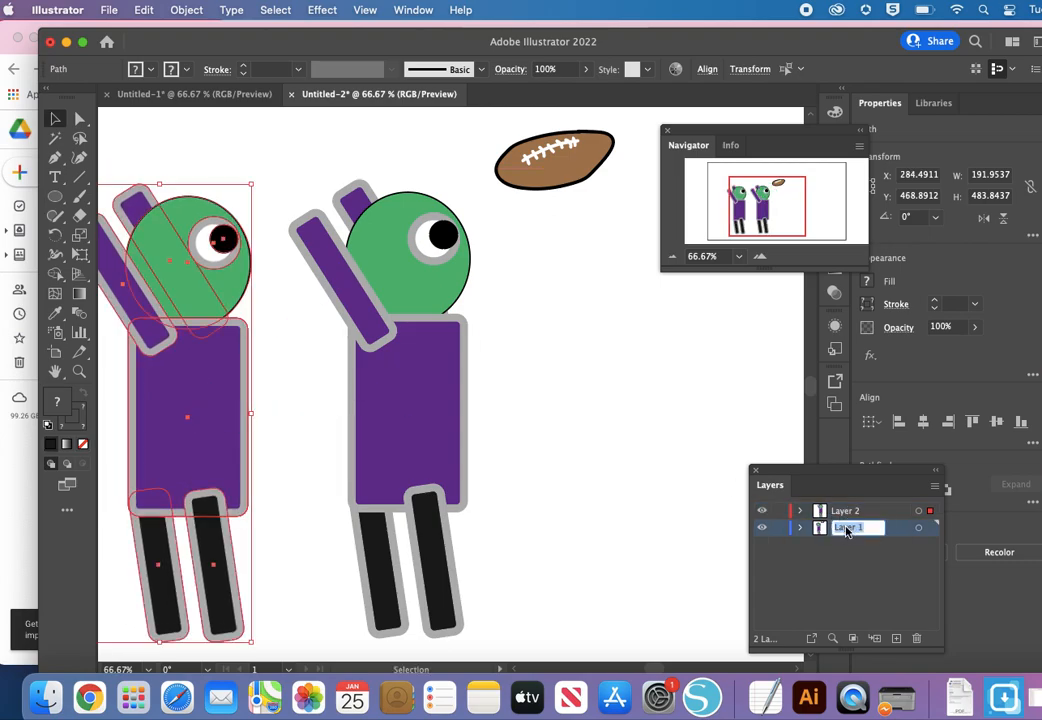
text(C)
double_click(845, 512)
text(Cha)
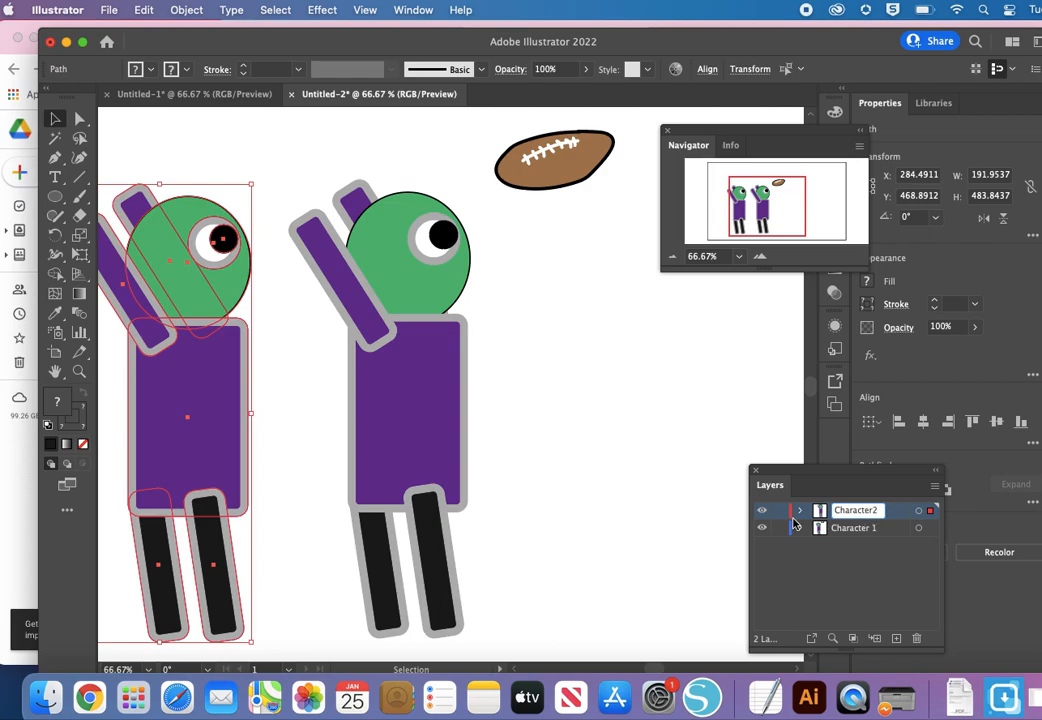
click(690, 524)
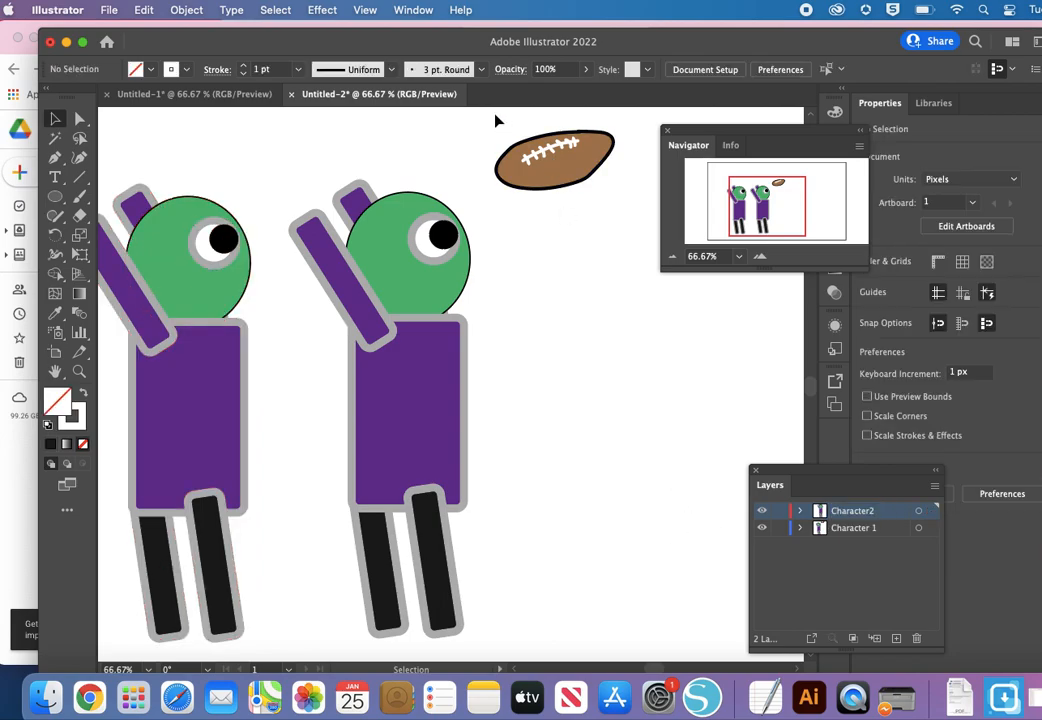
Step: Cut the football with its laces out of the Character 1 layer and paste it into a new layer, placed above and right of the characters
drag(597, 193, 628, 221)
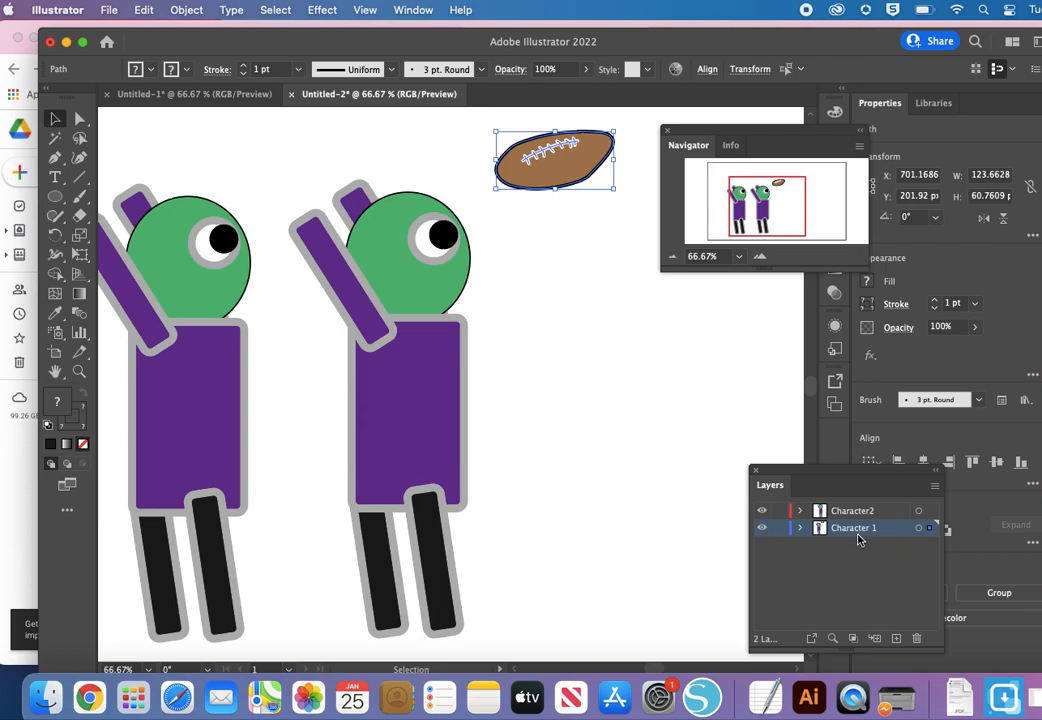
key(super+x)
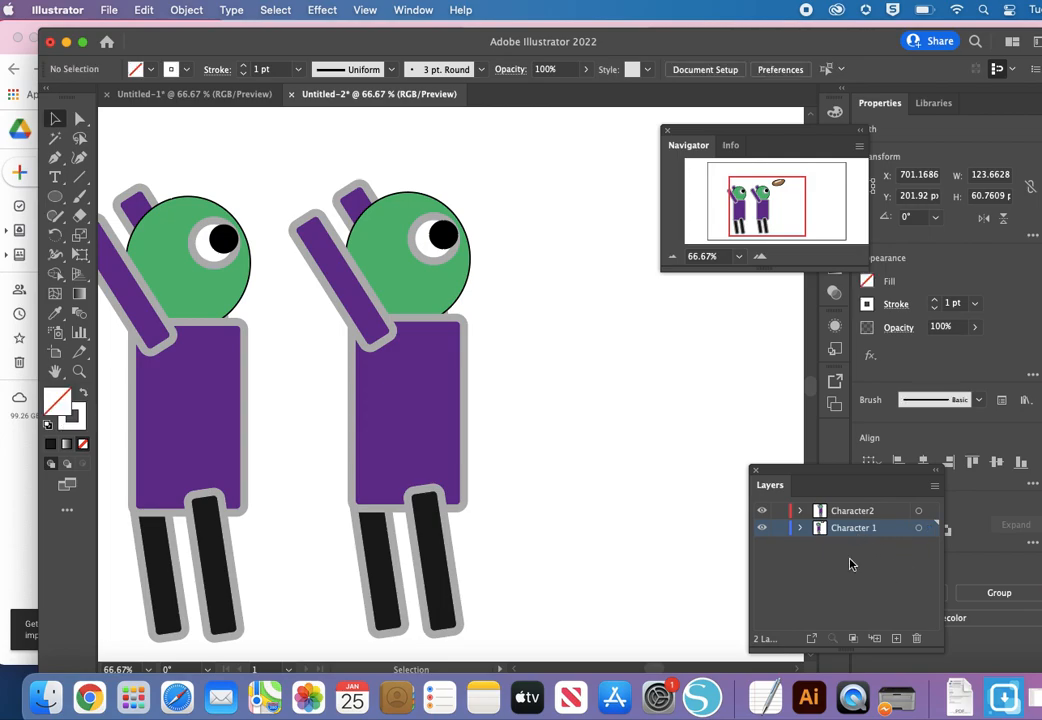
click(150, 10)
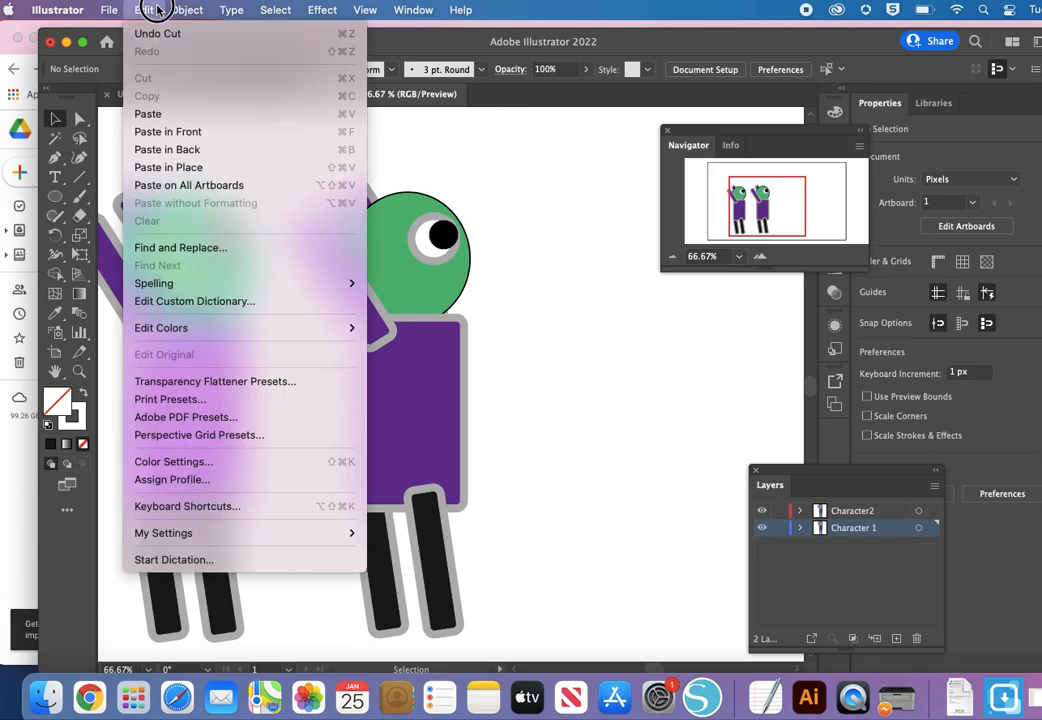
click(747, 434)
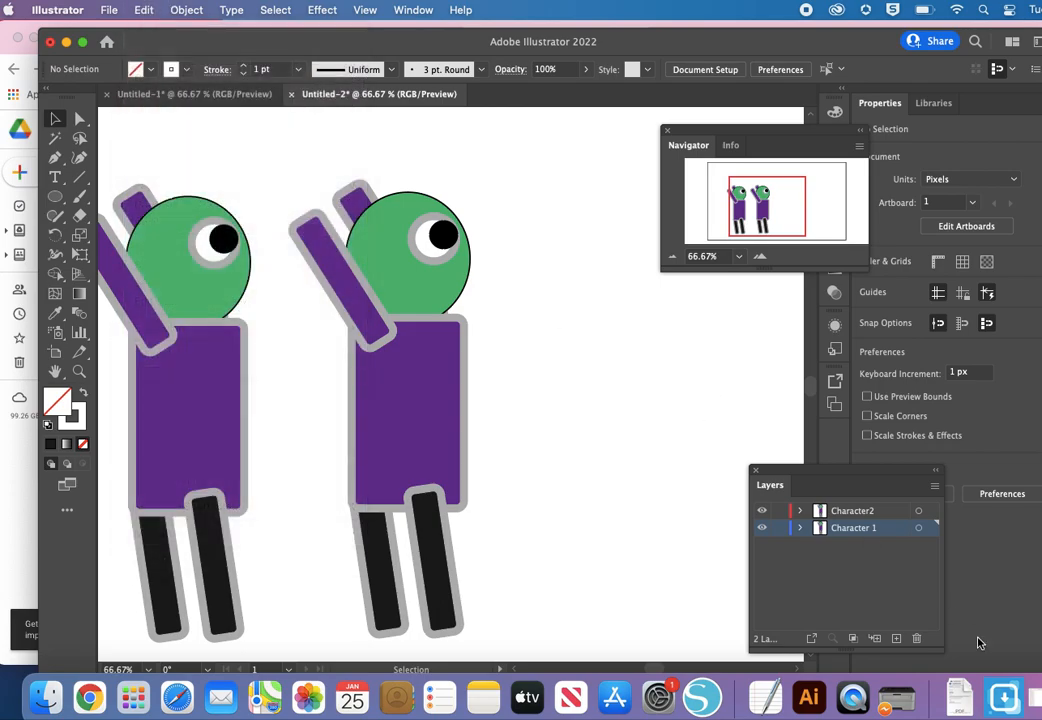
click(896, 639)
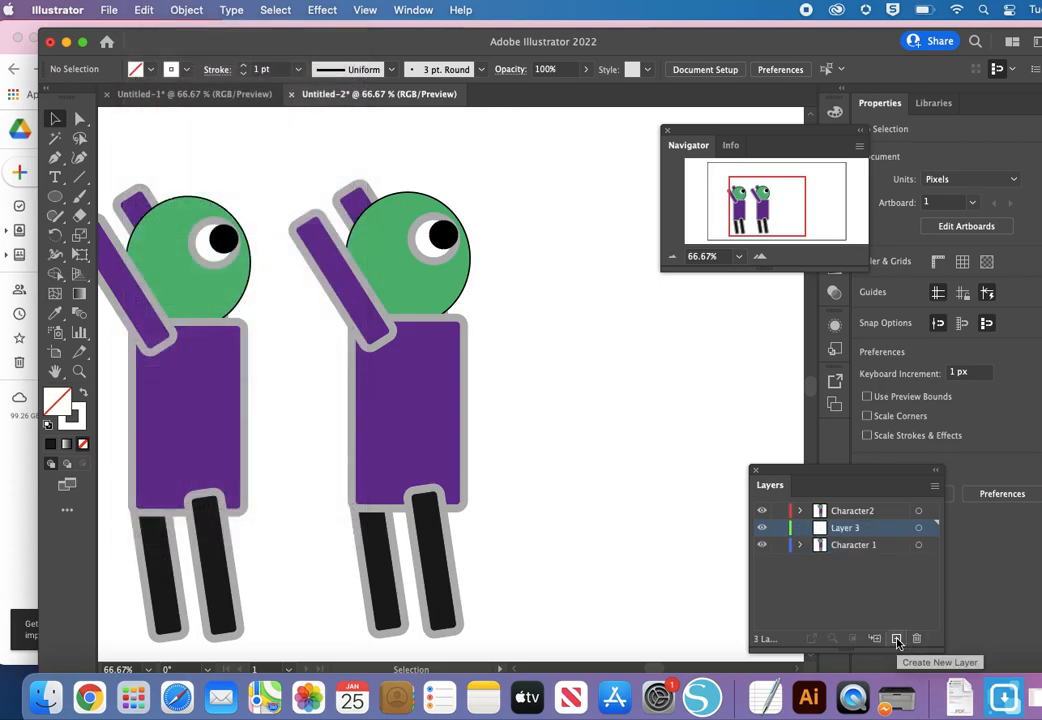
key(ctrl+v)
drag(470, 372, 612, 141)
Step: Rename the new layer as football and move the ball with its laces up to about X 751, Y 115 px
double_click(845, 527)
text(f)
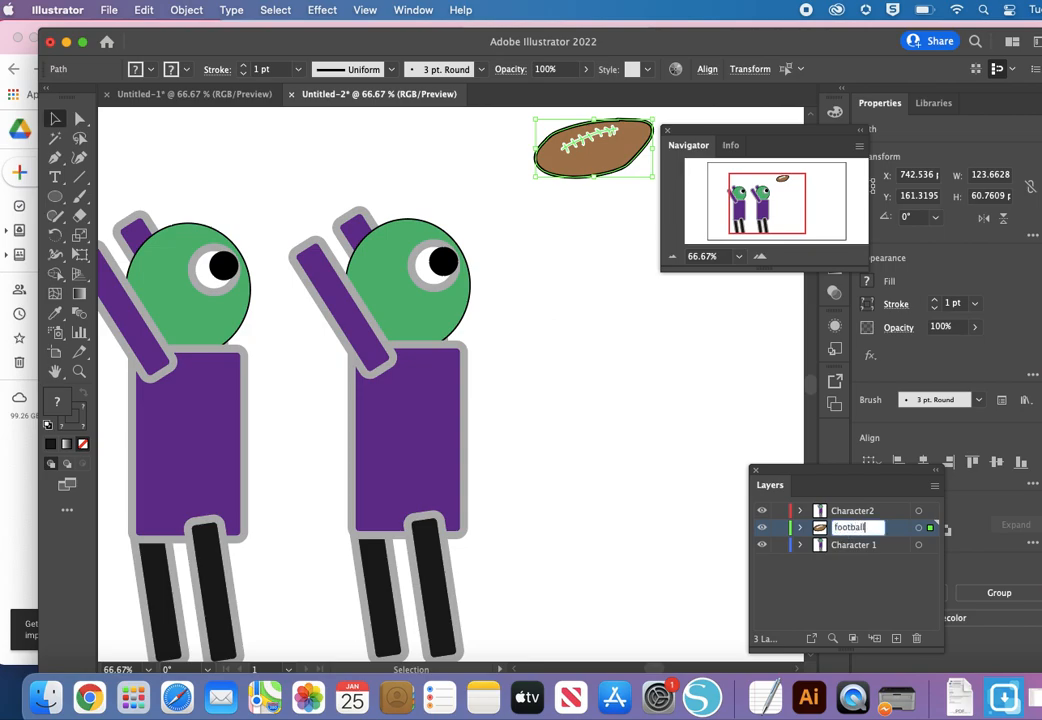
click(684, 523)
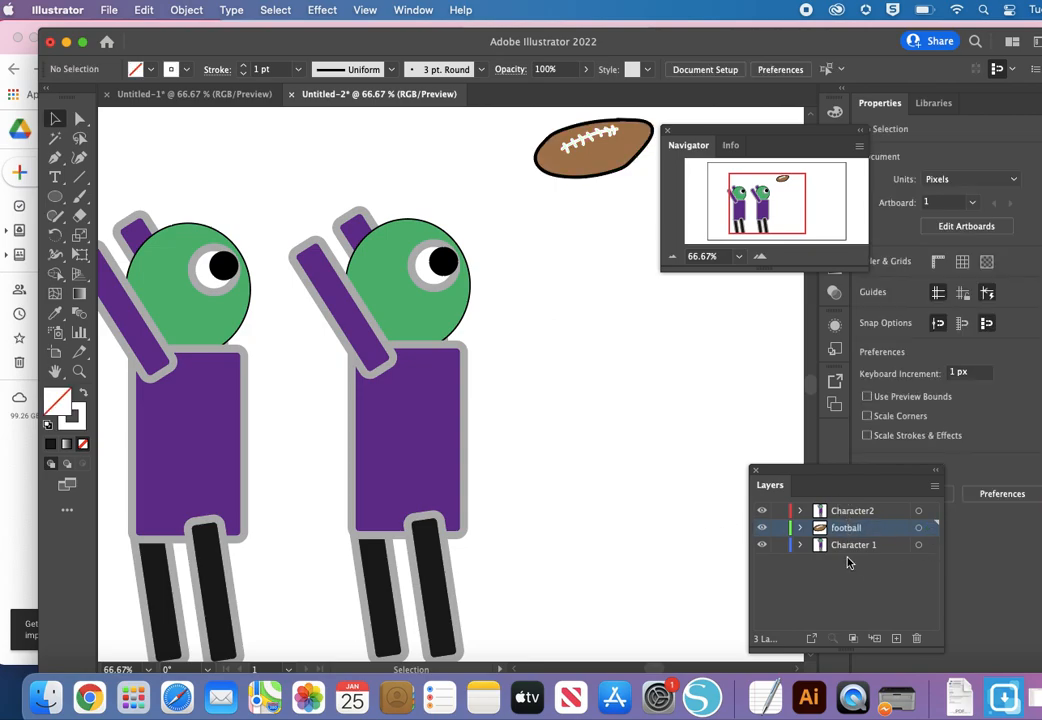
key(super+minus)
key(super+minus)
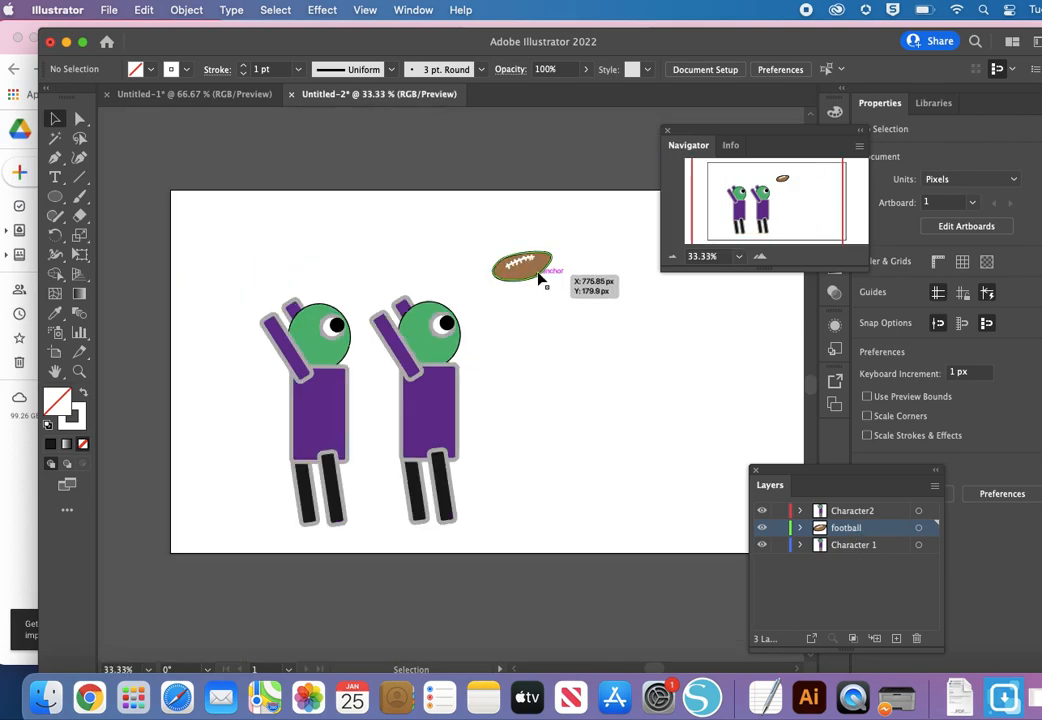
drag(484, 228, 533, 243)
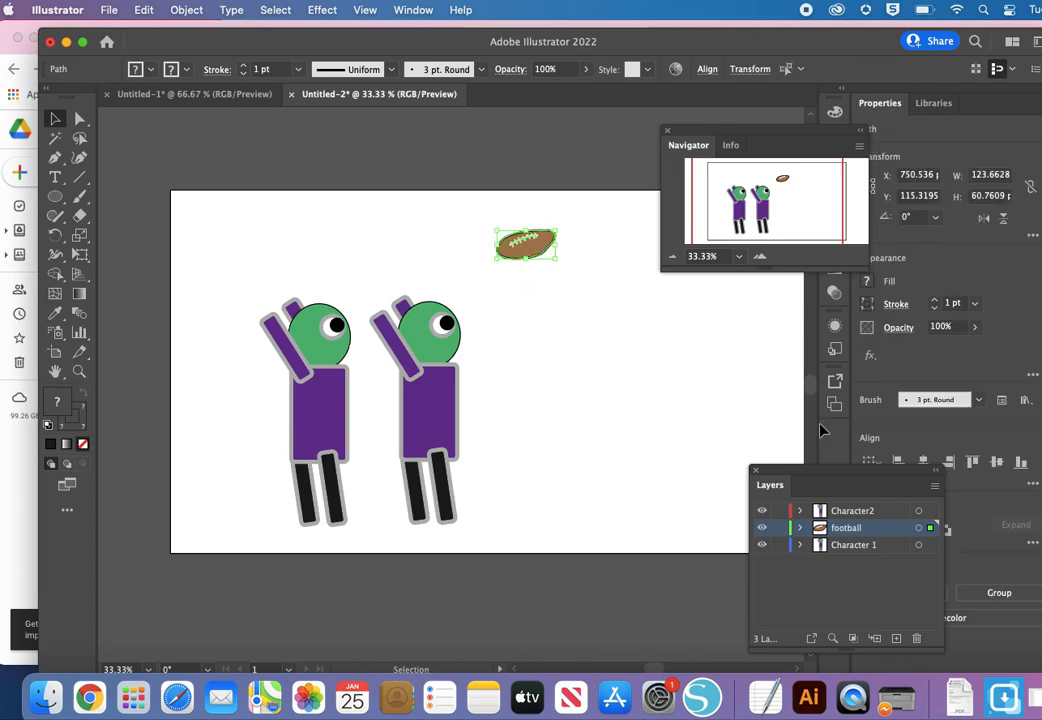
Step: Lock the football and Character 1 layers, select only the duplicate character across the artboard, deselect it and unlock both layers
click(780, 529)
click(779, 546)
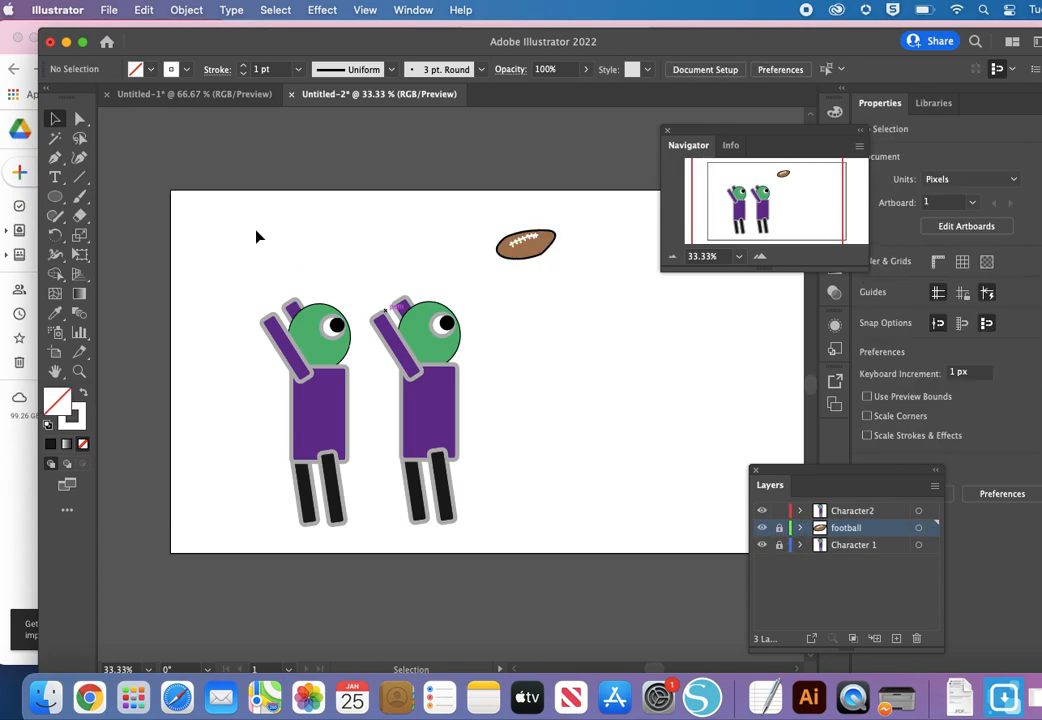
drag(184, 196, 609, 470)
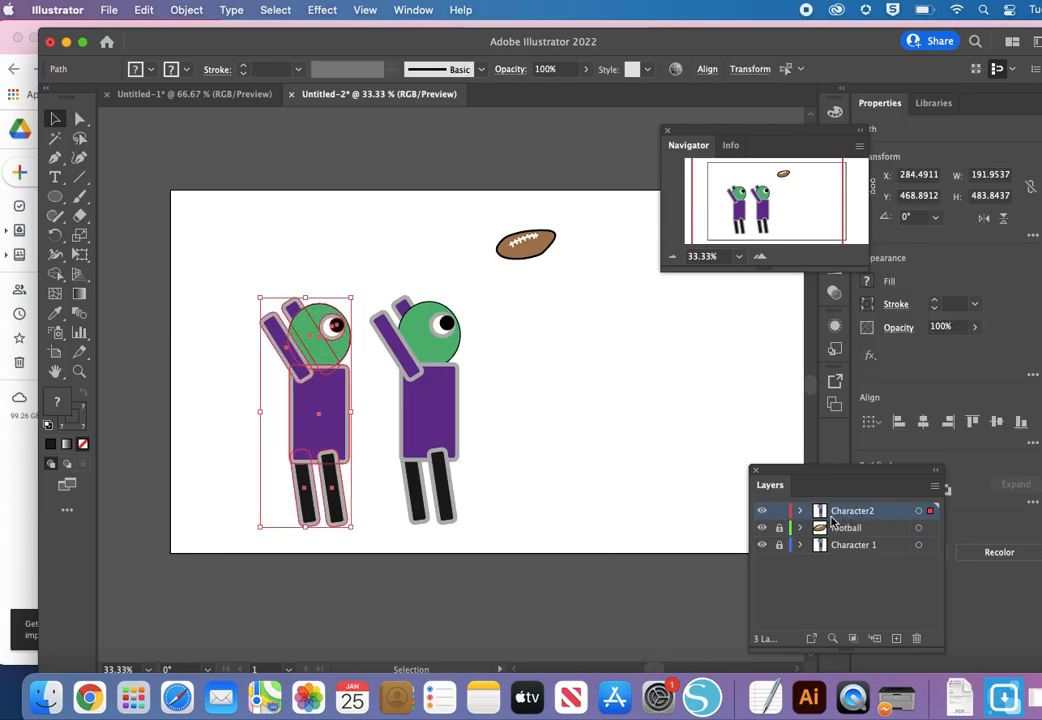
click(618, 485)
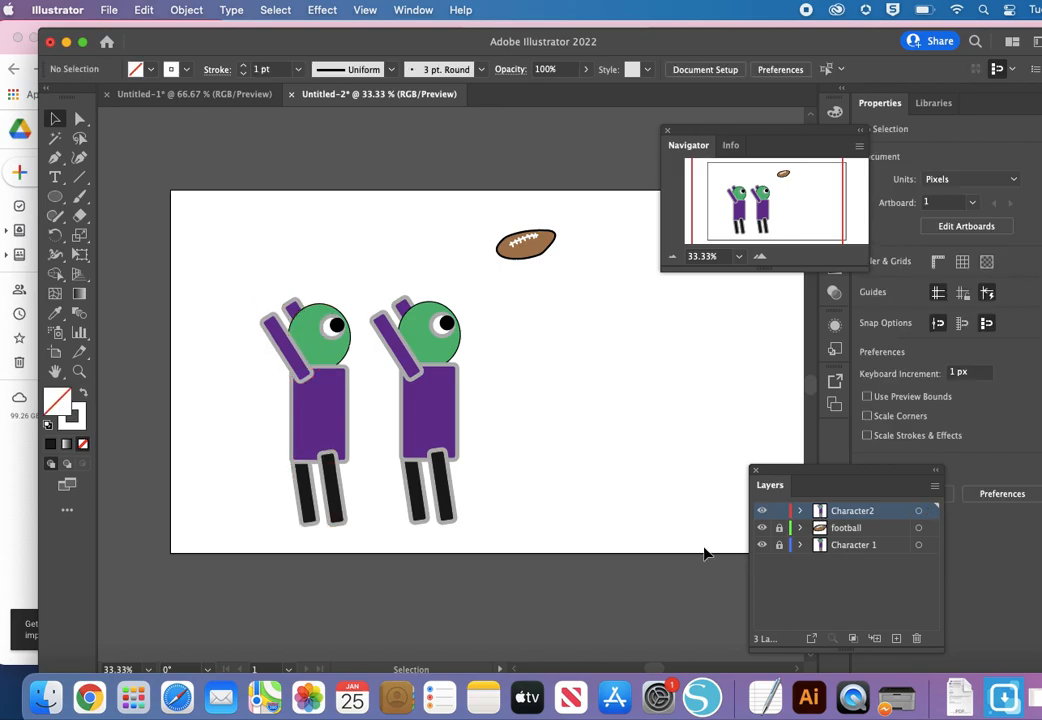
click(779, 527)
Step: Fill the duplicate character's torso with dark blue
click(298, 436)
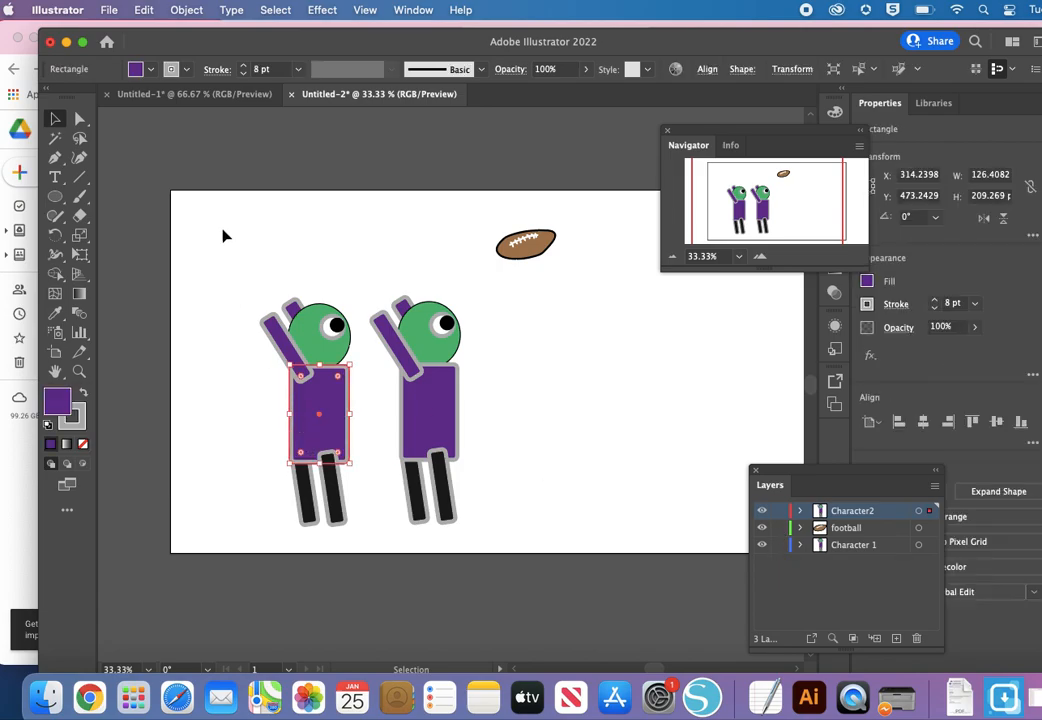
click(136, 70)
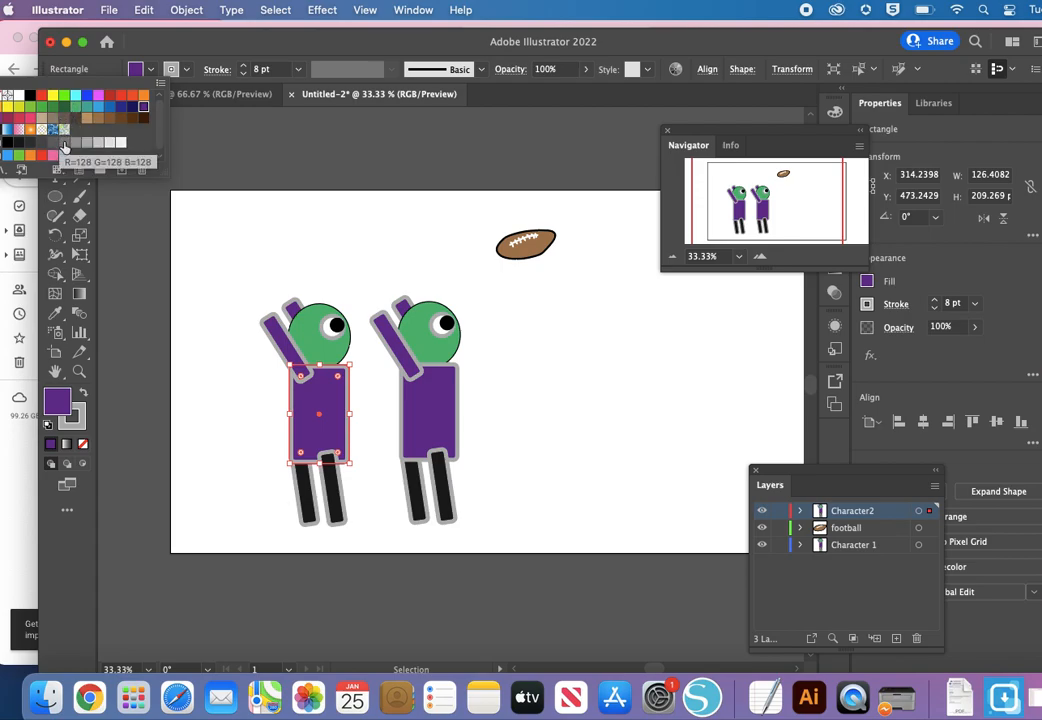
click(64, 147)
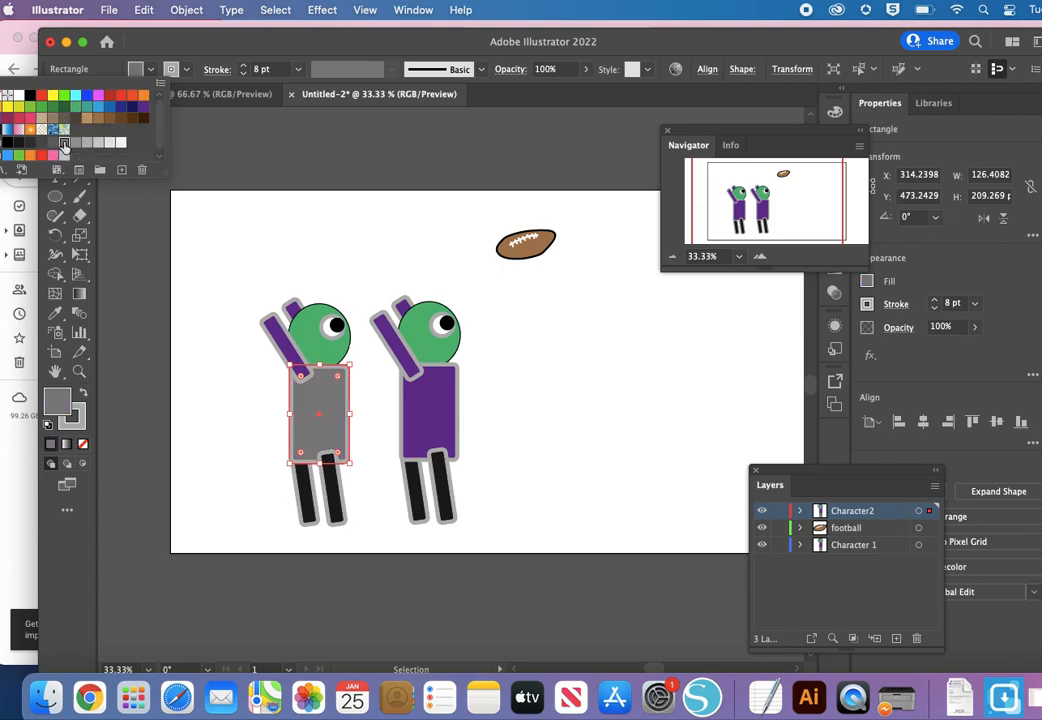
click(120, 106)
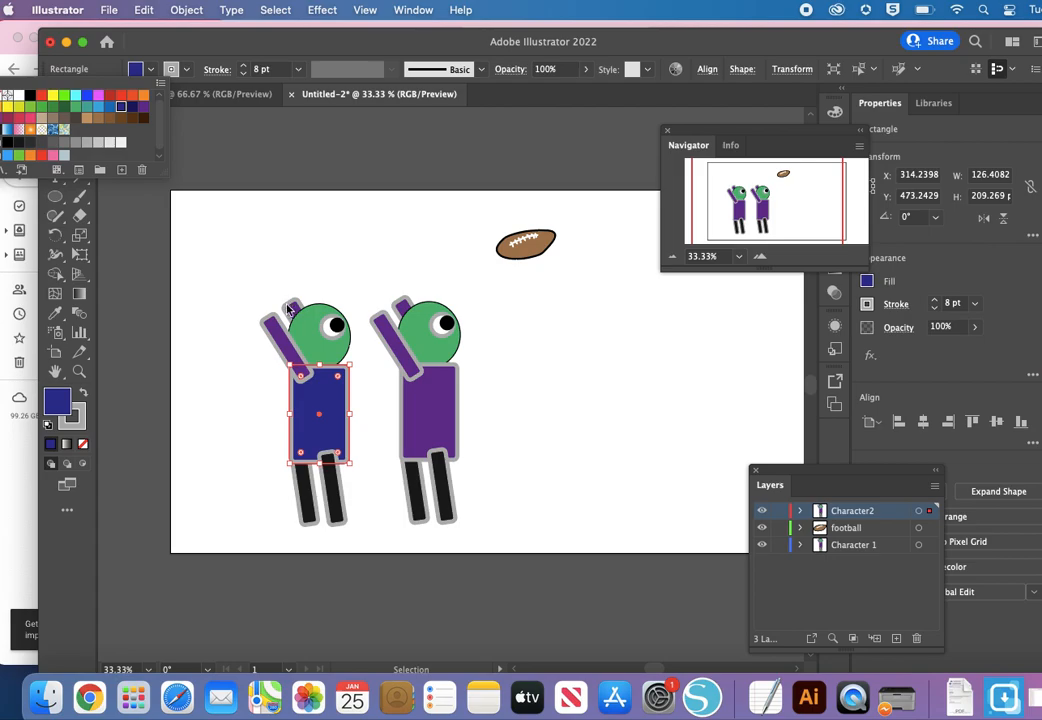
Step: Fill the duplicate character's front and back arms with yellow and clear the selection
click(280, 342)
click(283, 343)
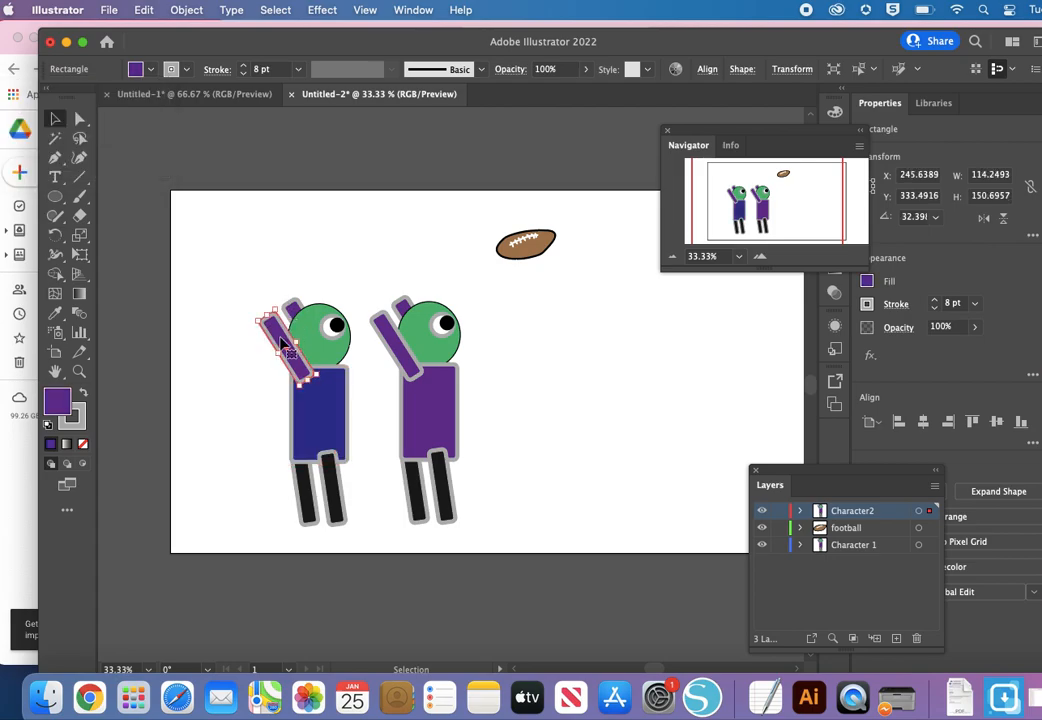
click(140, 69)
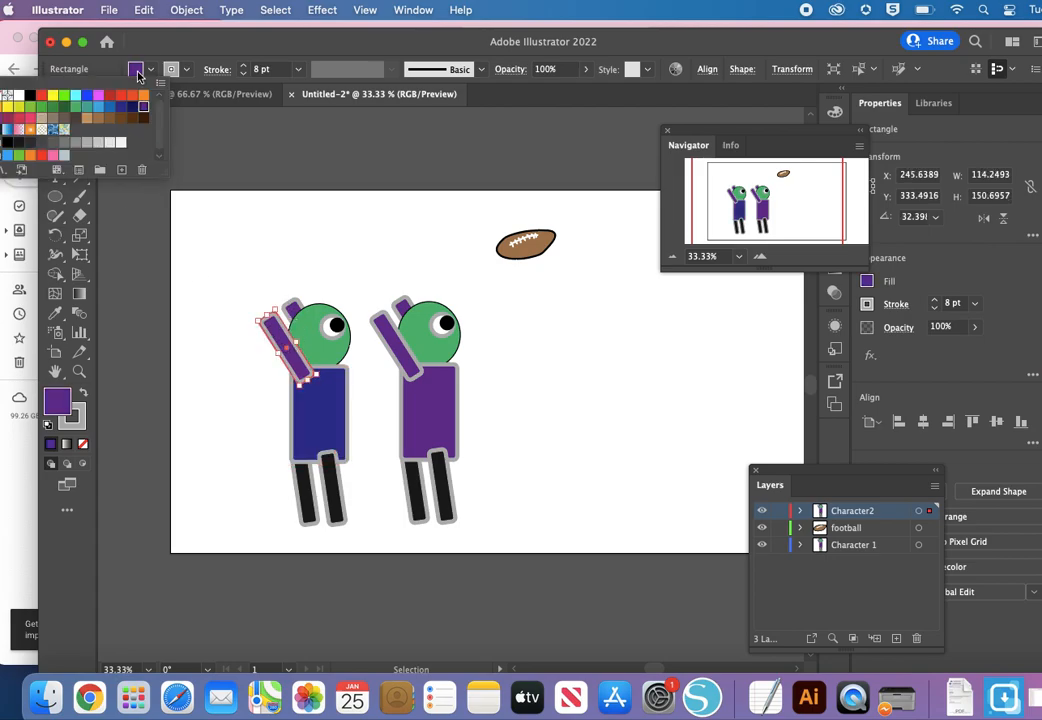
click(52, 96)
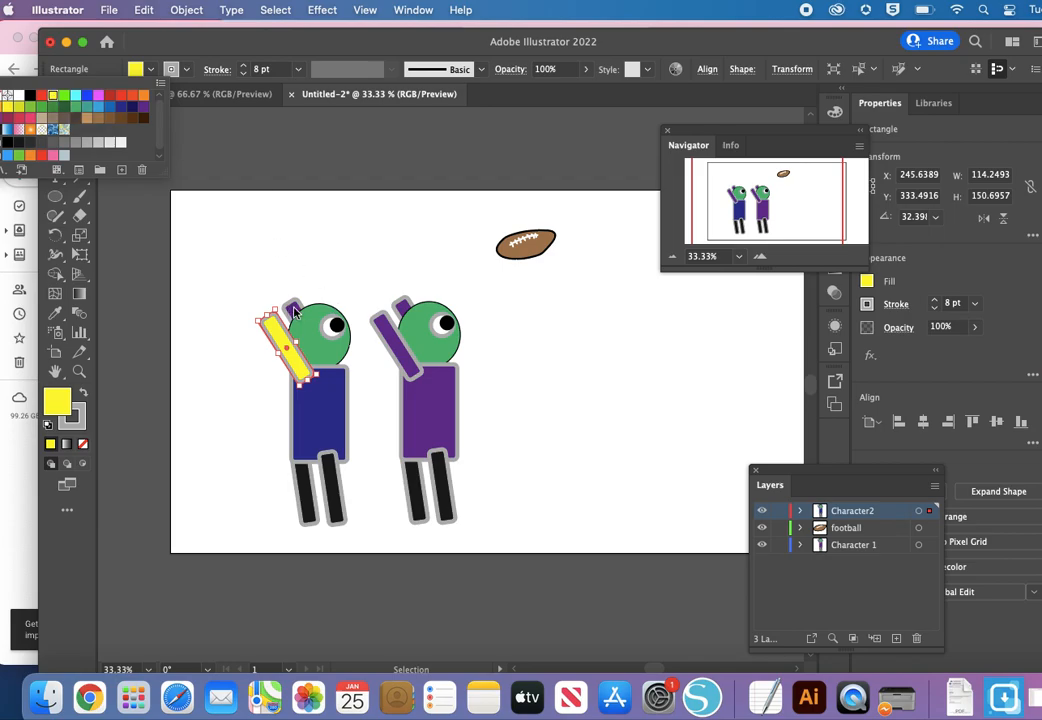
click(294, 313)
click(294, 313)
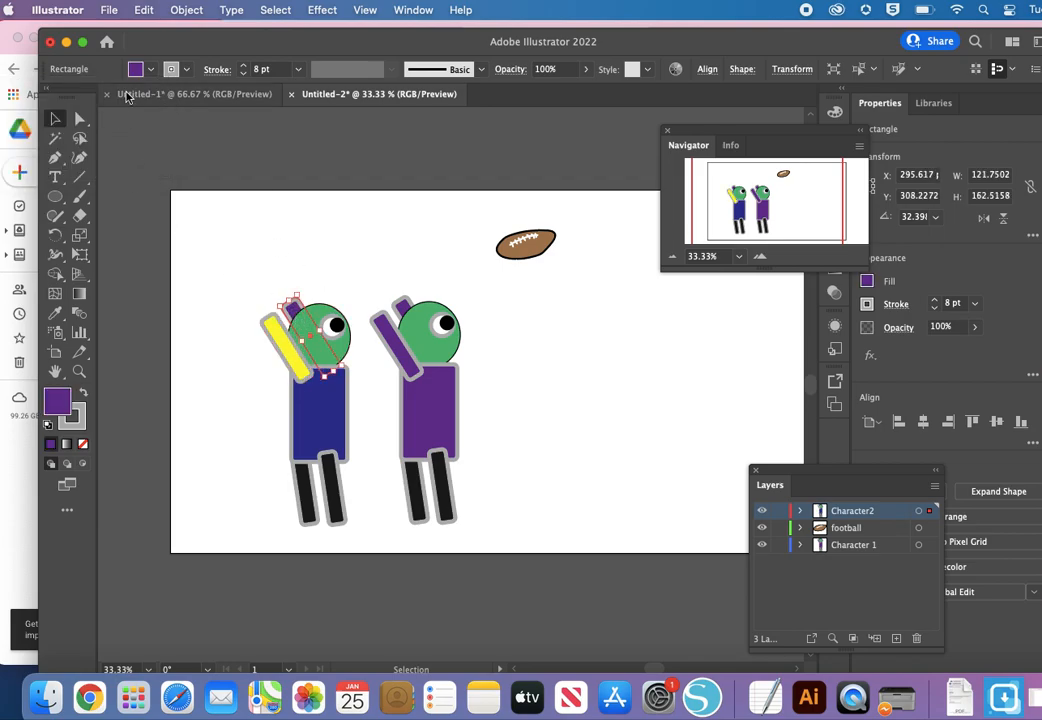
click(134, 70)
click(53, 97)
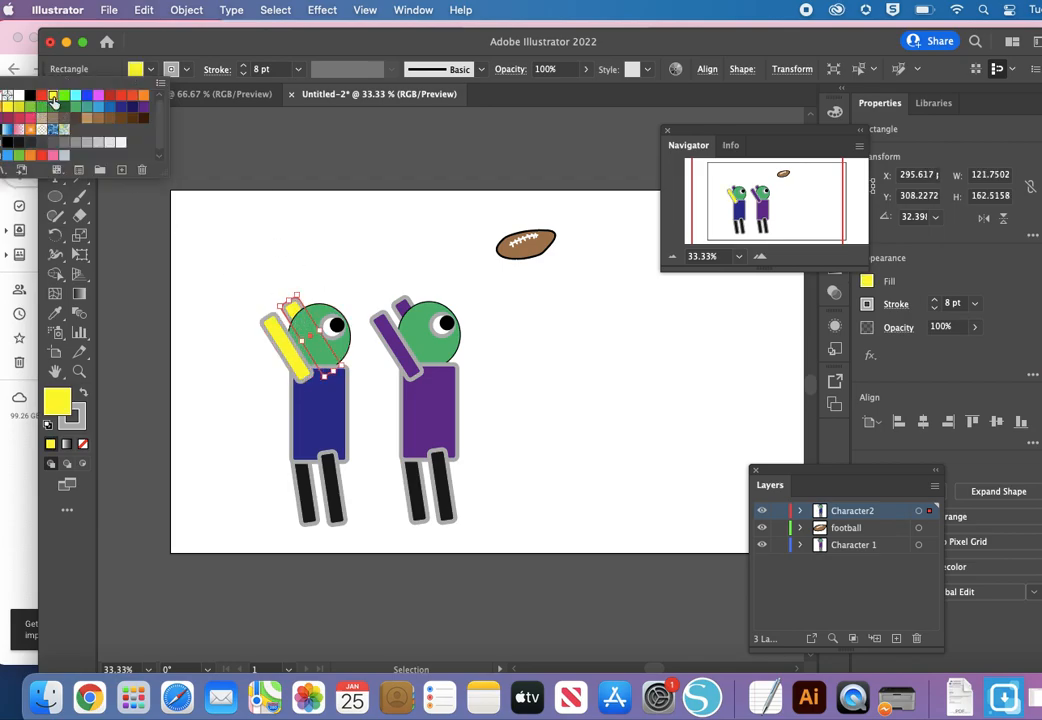
click(360, 251)
click(360, 251)
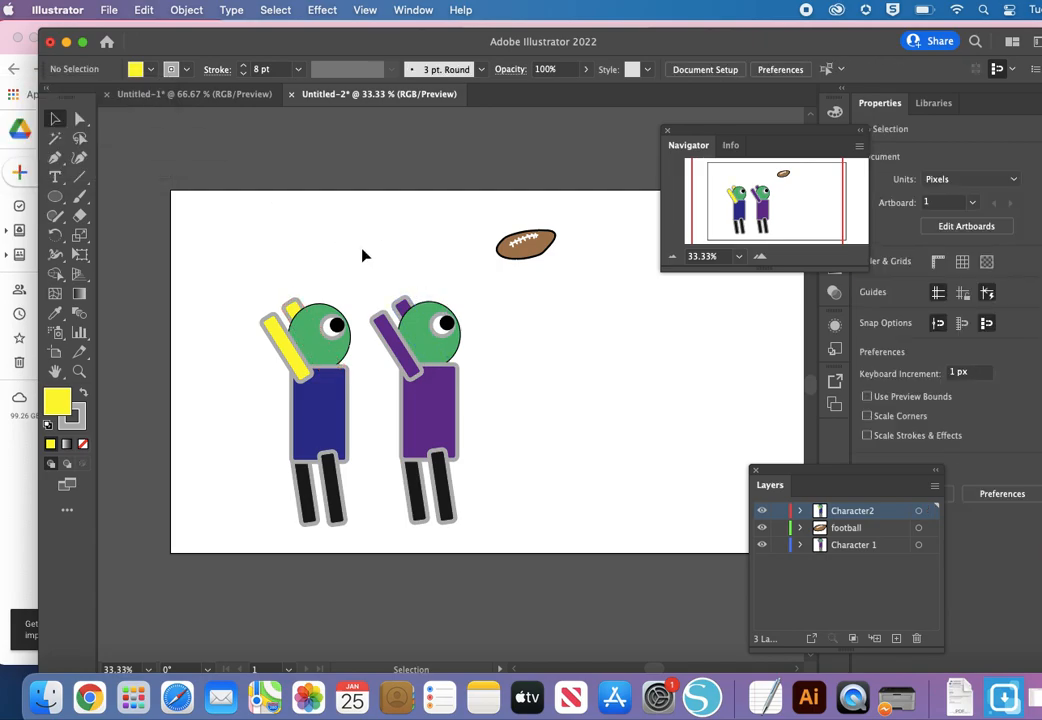
Step: Paint a spiky hair outline about 114 × 77 px over the back of the duplicate character's head with the Paintbrush
click(80, 196)
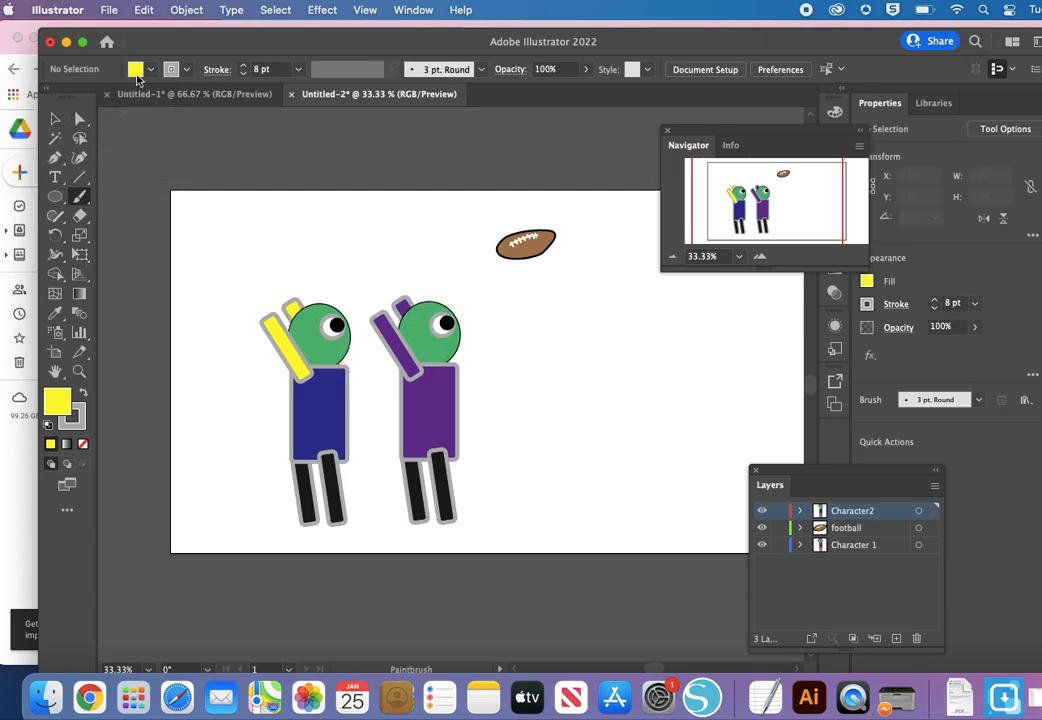
click(136, 71)
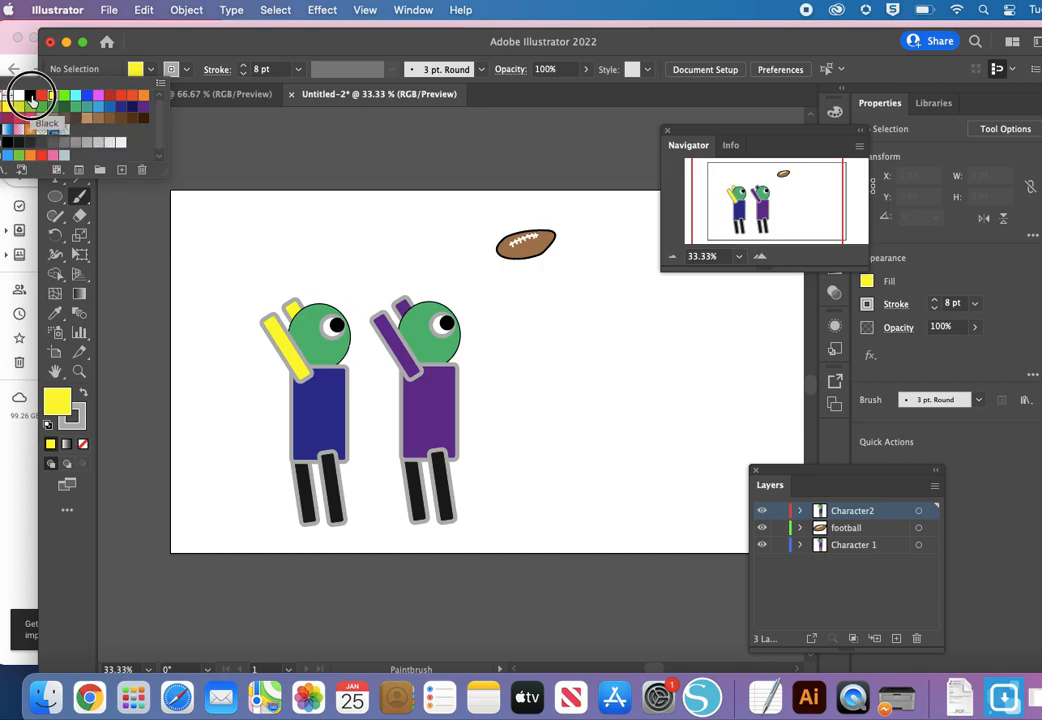
click(30, 95)
click(335, 302)
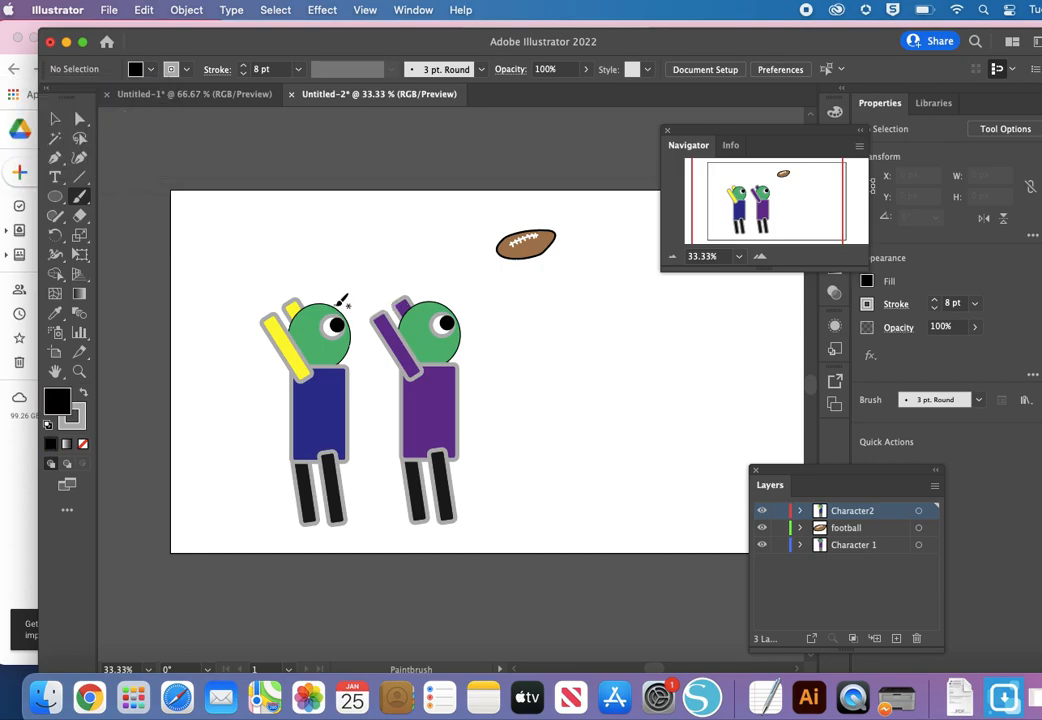
mouse_move(338, 308)
mouse_down()
mouse_move(287, 302)
mouse_move(281, 325)
mouse_move(296, 330)
mouse_move(307, 308)
mouse_move(338, 300)
mouse_up()
Step: Set both the fill and the stroke of the hair path to black
click(54, 120)
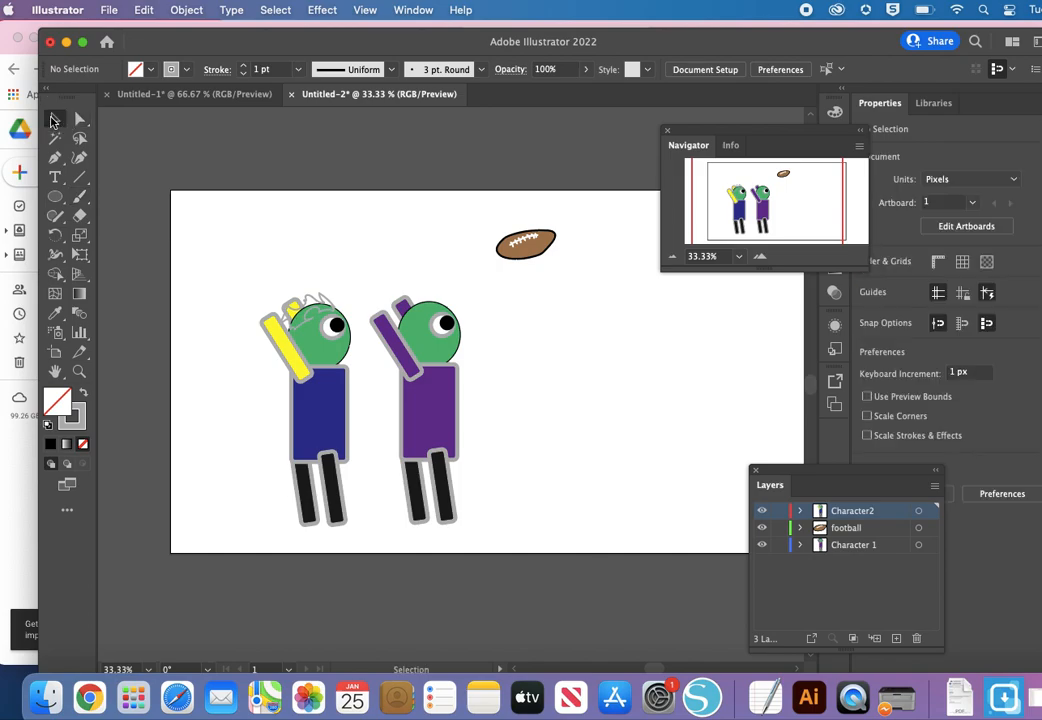
click(305, 296)
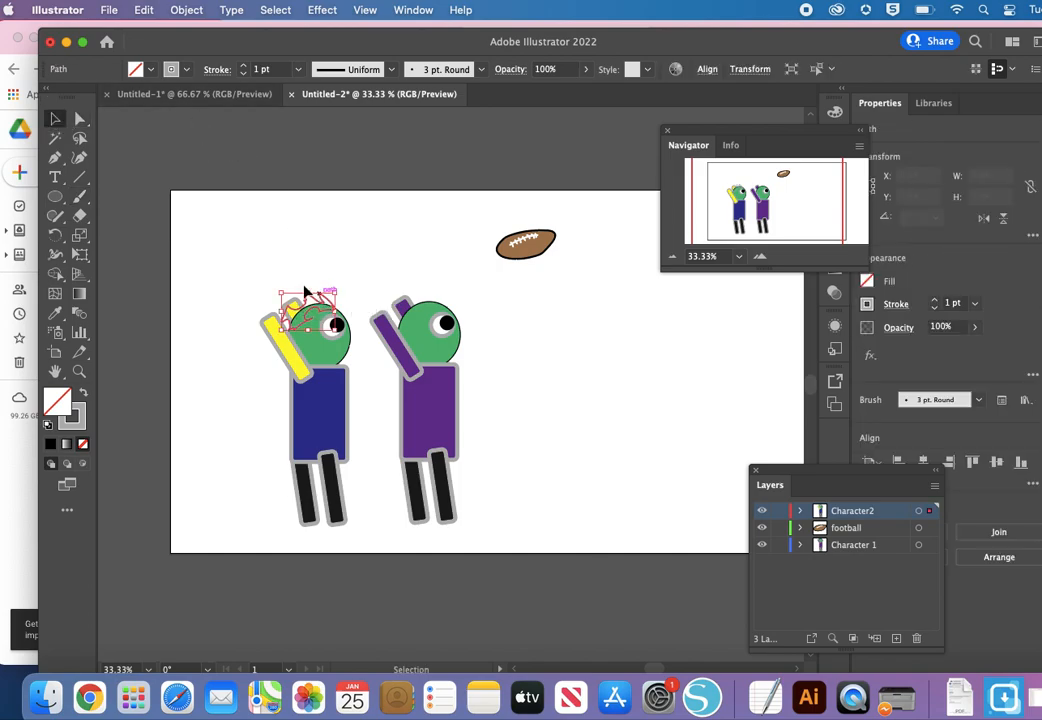
click(141, 70)
click(31, 96)
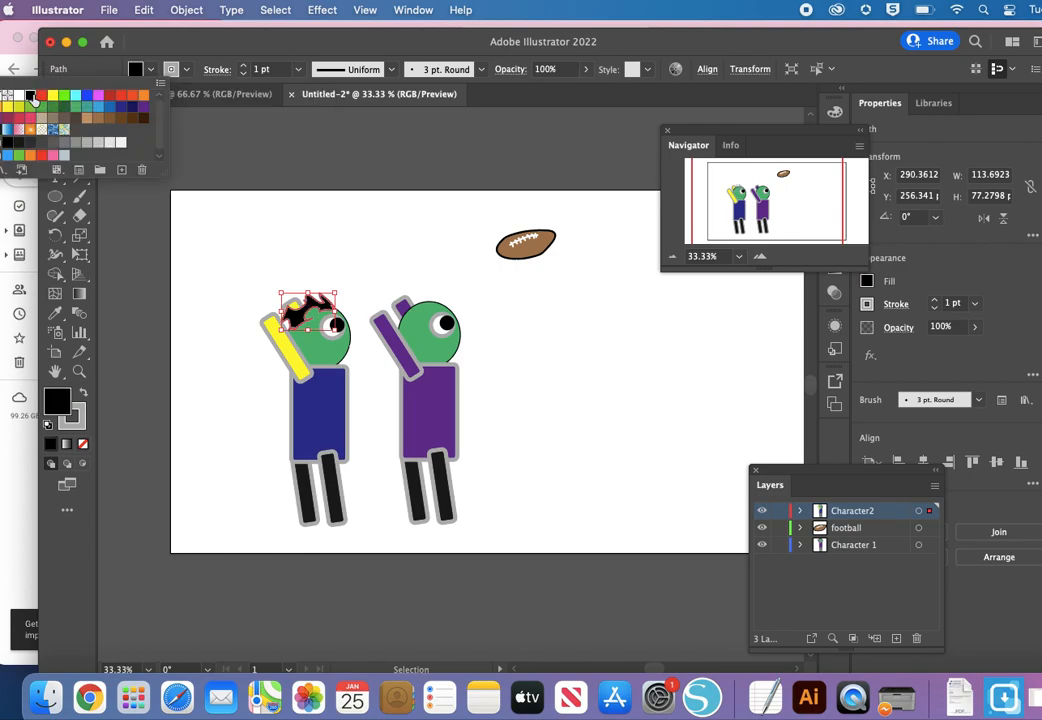
click(167, 78)
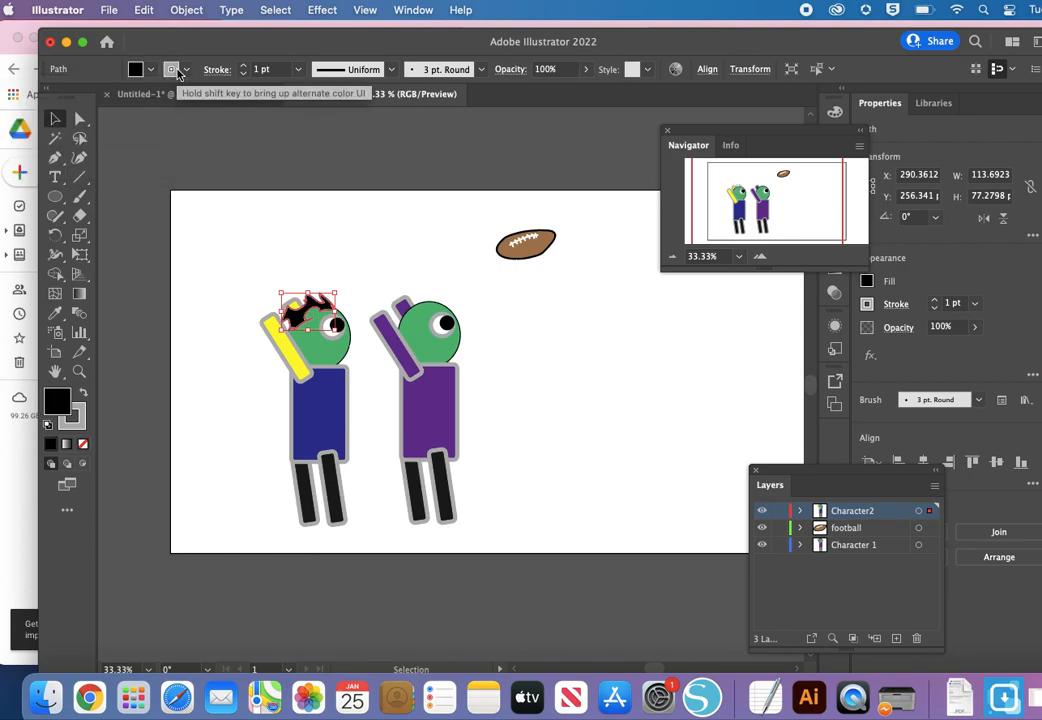
click(178, 73)
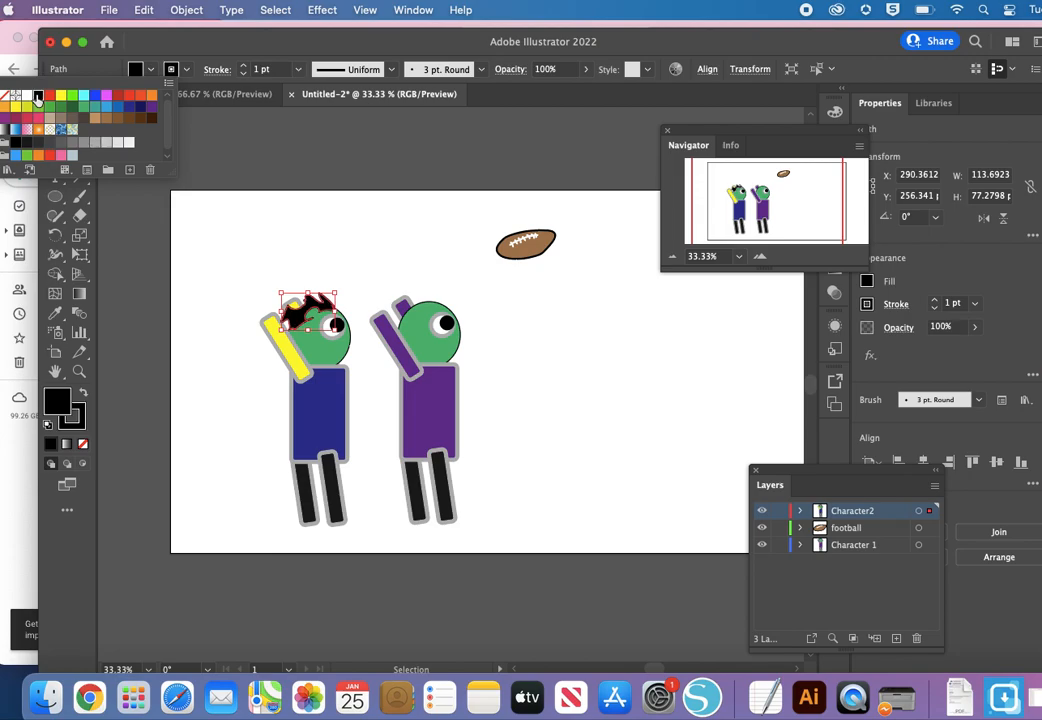
Step: Deselect the hair and cover its remaining gaps with black Paintbrush strokes, increasing the stroke weight to 6 pt
click(305, 188)
click(305, 188)
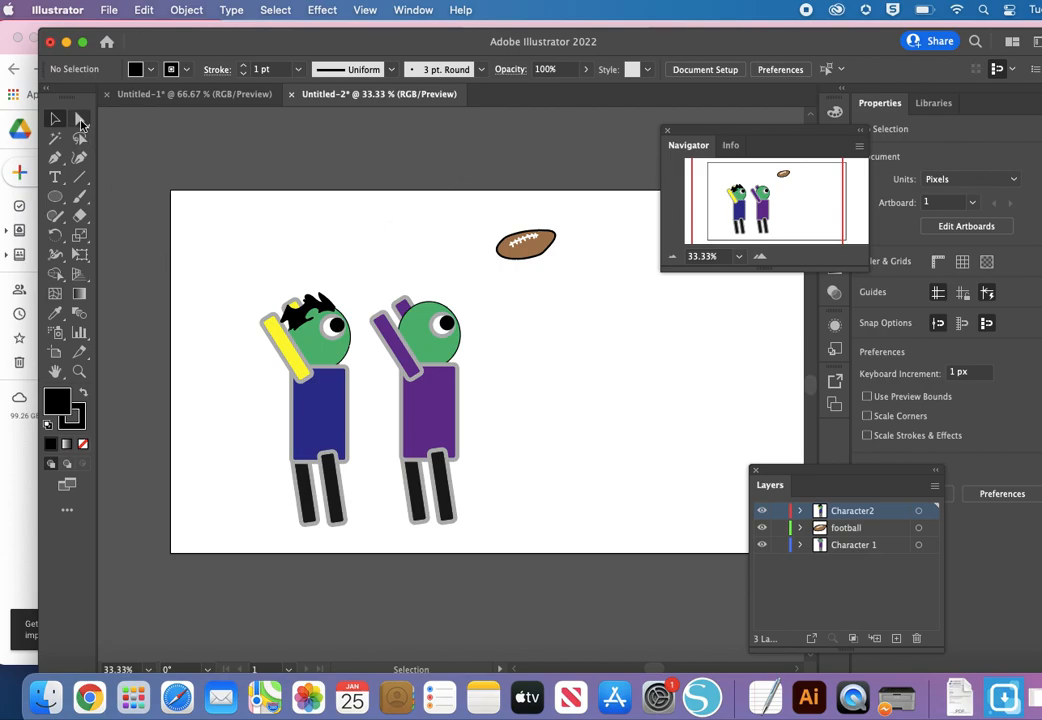
click(81, 198)
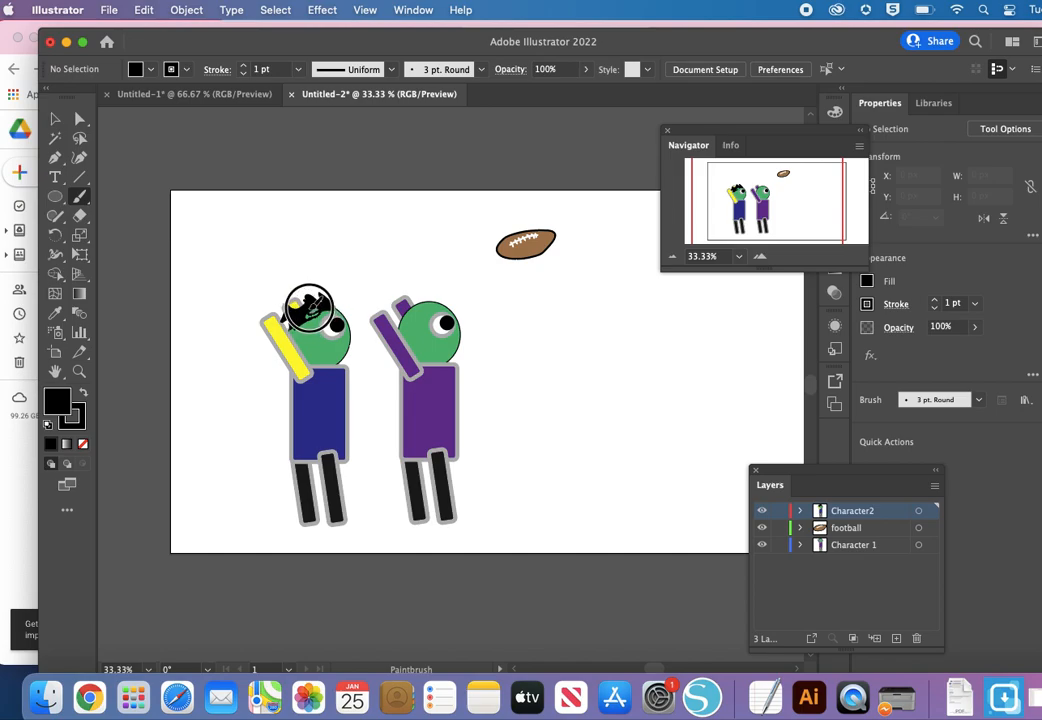
drag(303, 311, 322, 302)
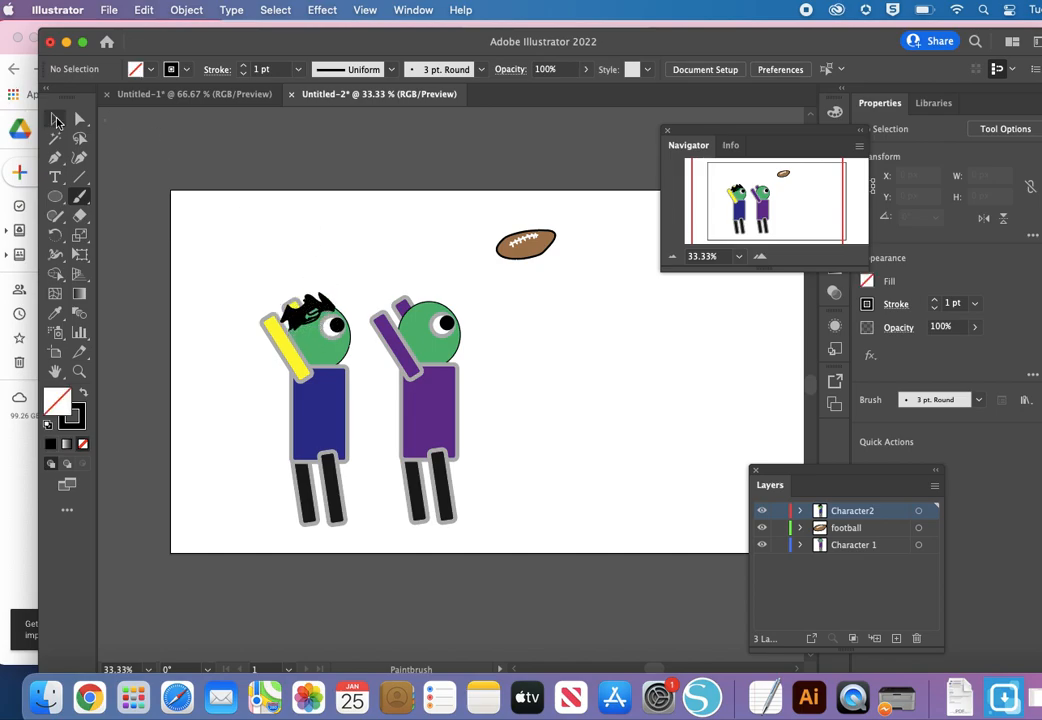
click(242, 66)
click(242, 66)
click(242, 66)
mouse_move(302, 315)
mouse_down()
mouse_move(311, 319)
mouse_move(288, 326)
mouse_up()
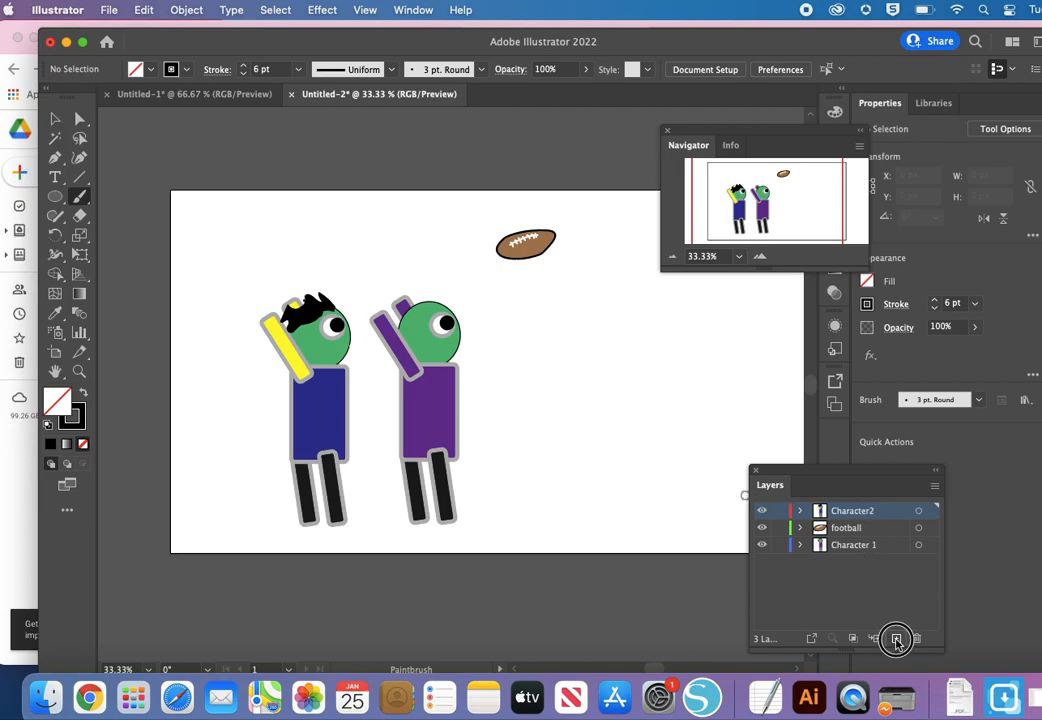
Step: Add a new layer beneath all others and draw a 1366 × 151 px ground rectangle along the artboard's lower edge
click(896, 637)
drag(848, 512, 848, 579)
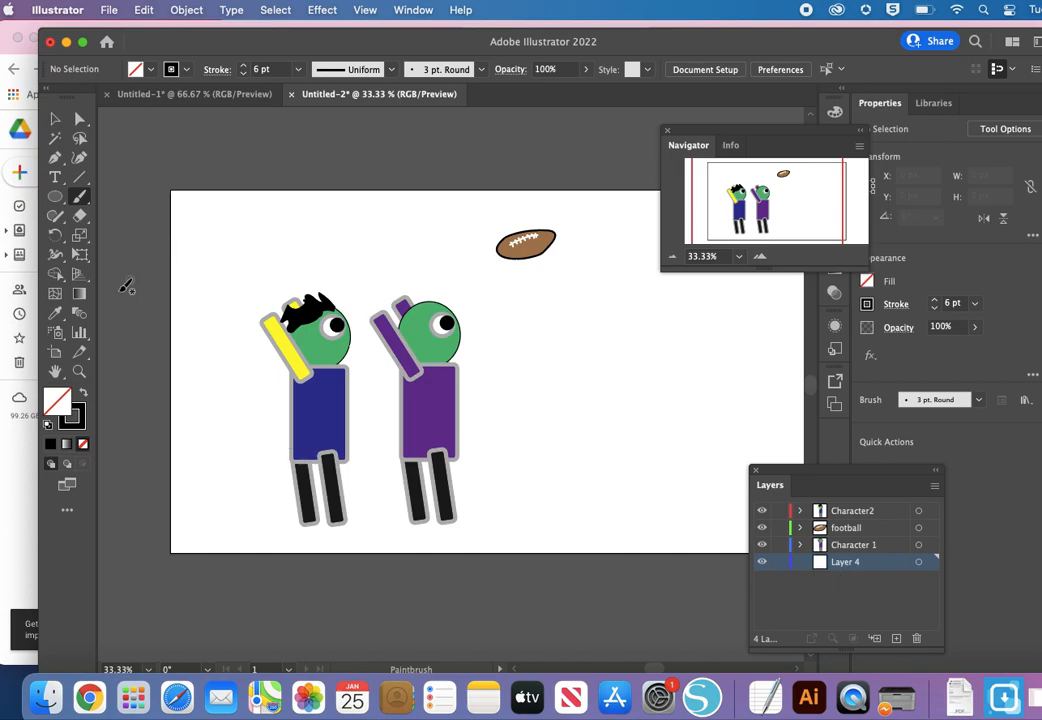
click(54, 197)
drag(54, 197, 112, 198)
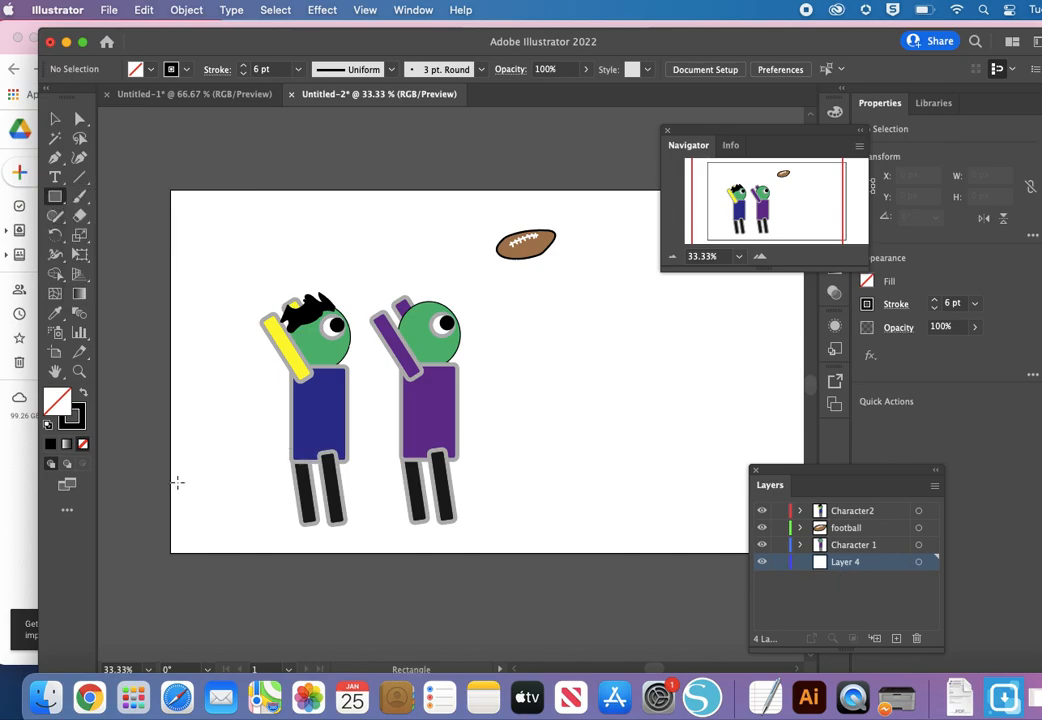
drag(171, 482, 653, 552)
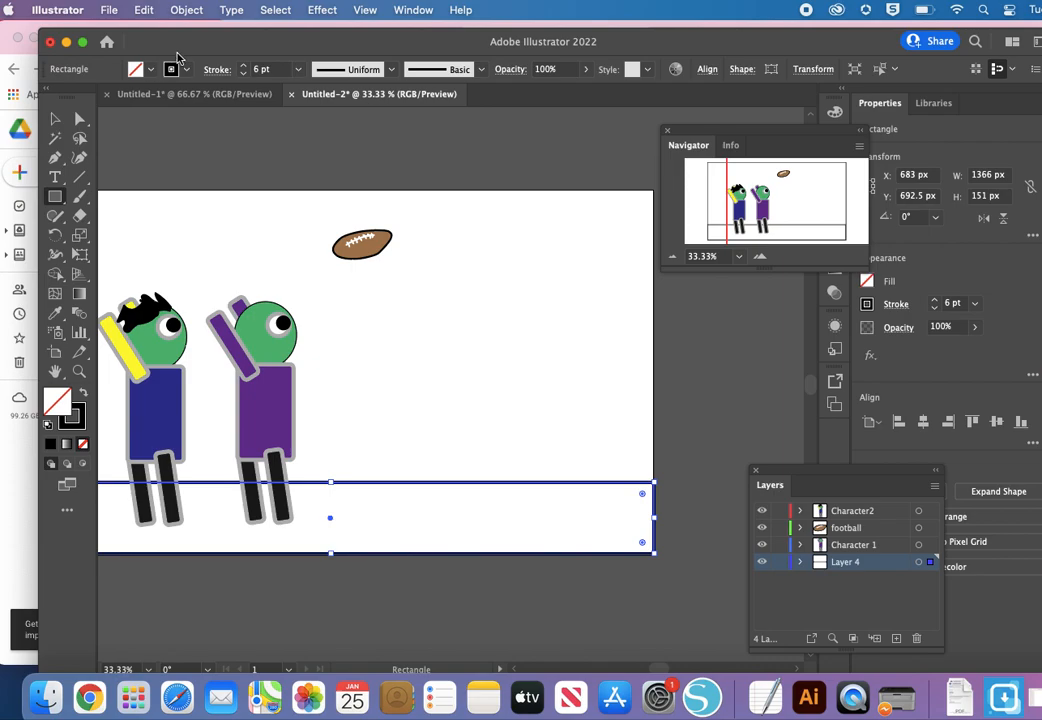
Step: Fill the ground rectangle with bright green
click(146, 70)
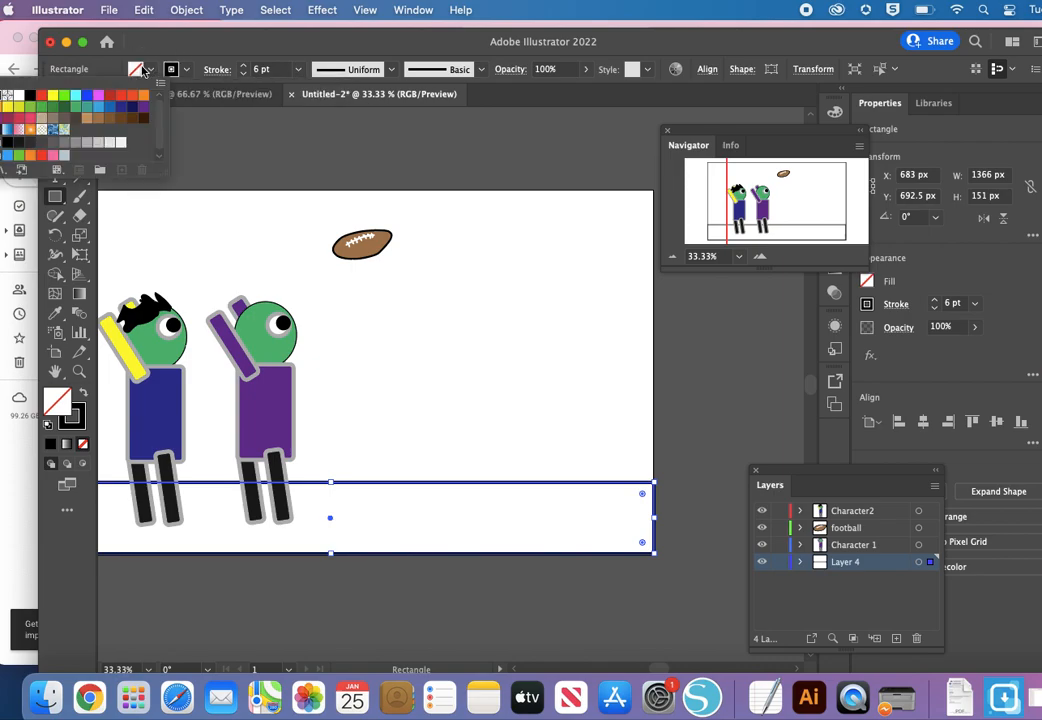
click(64, 97)
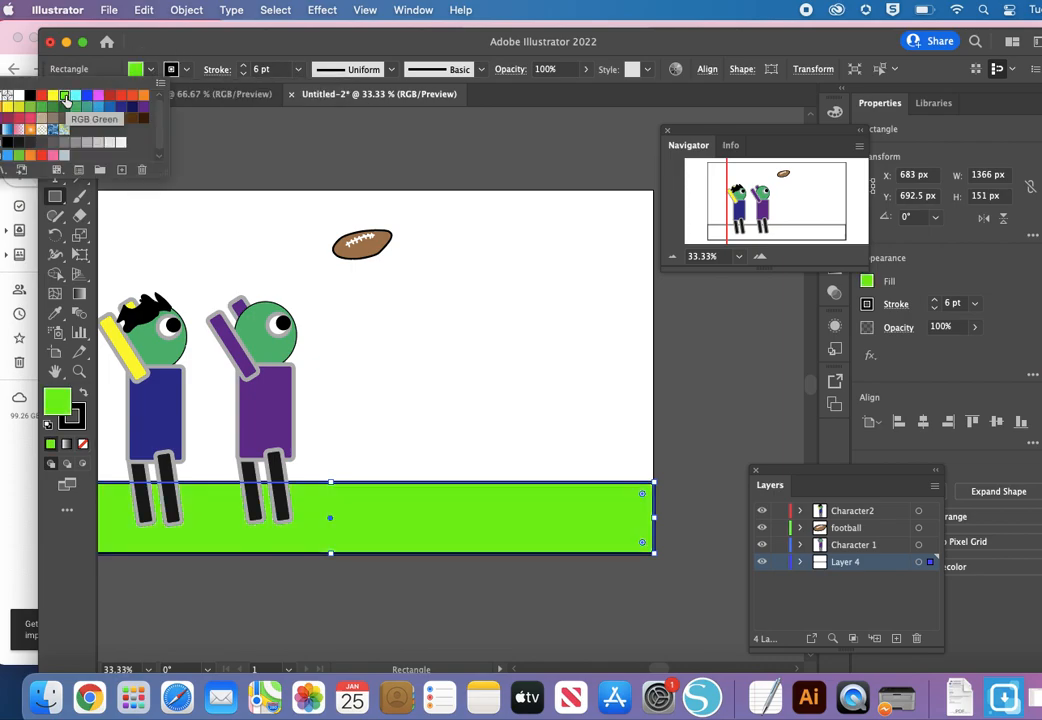
click(318, 45)
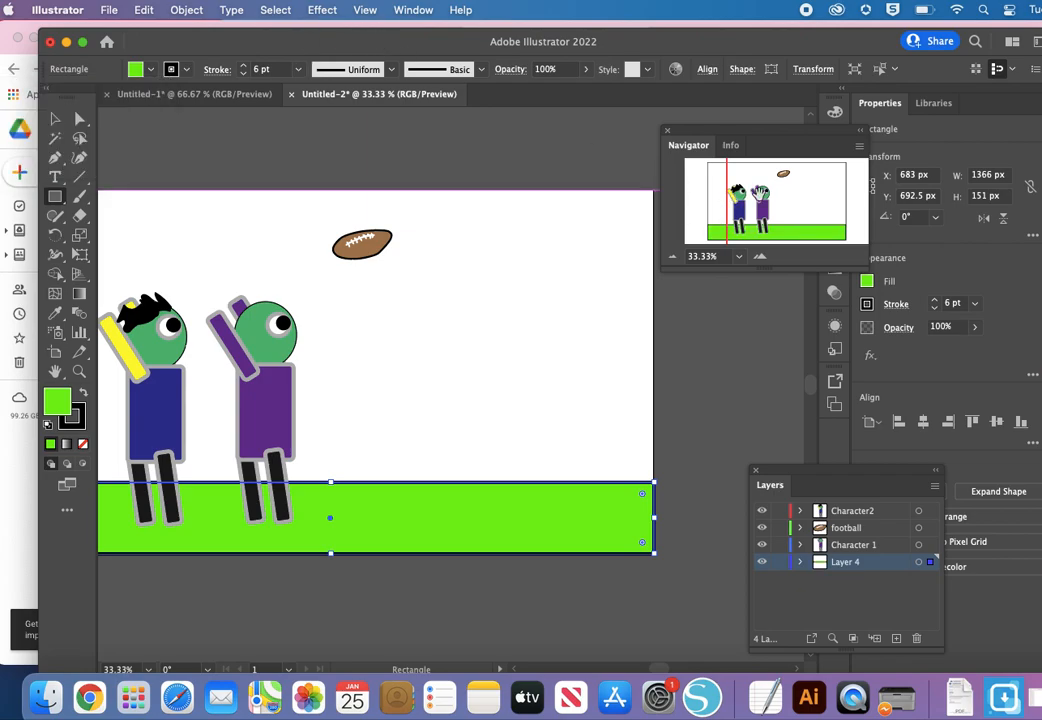
Step: Draw a 1366 × 617 px sky rectangle covering the artboard above the ground
click(774, 195)
drag(774, 193, 766, 193)
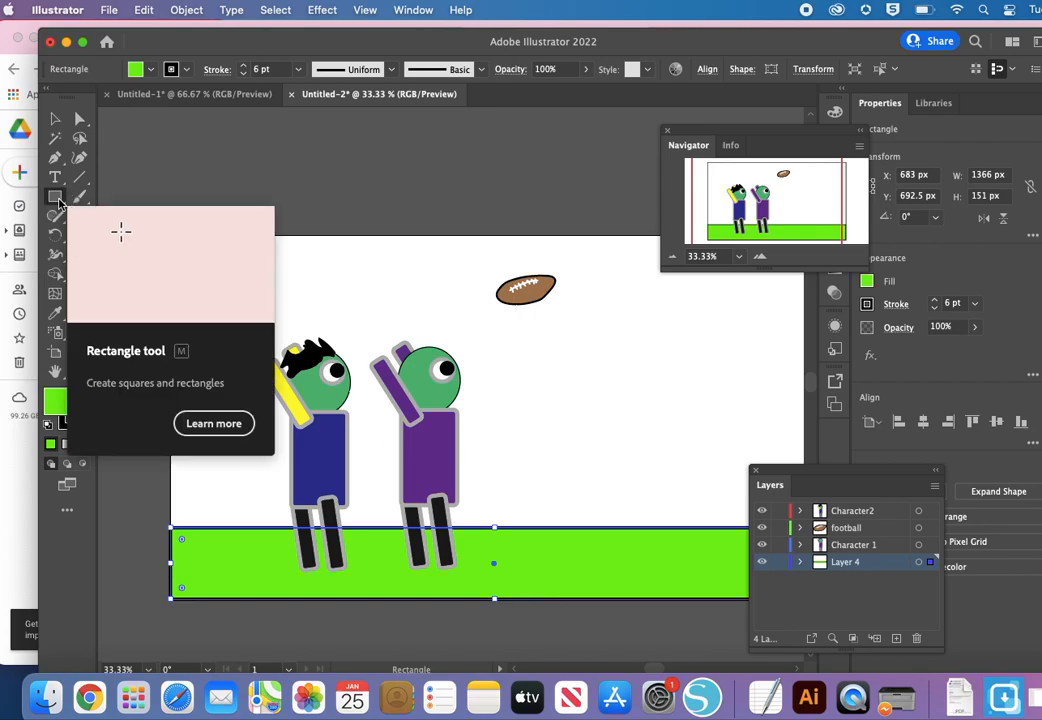
click(57, 199)
drag(170, 234, 641, 533)
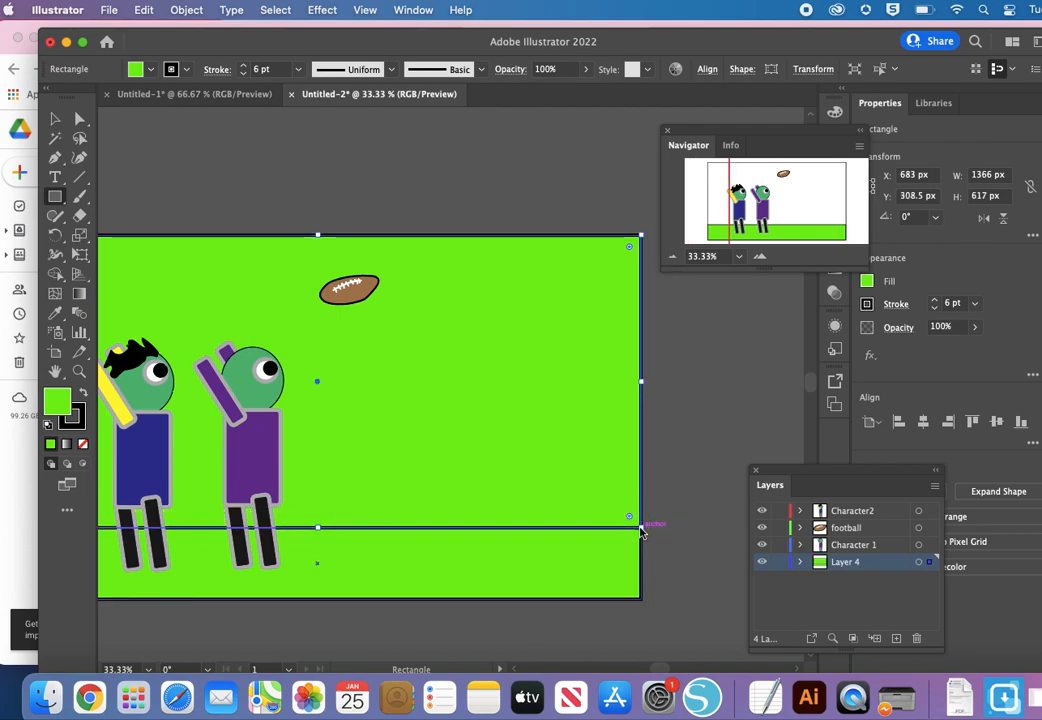
Step: Fill the sky rectangle with the light-to-dark blue gradient swatch
click(148, 71)
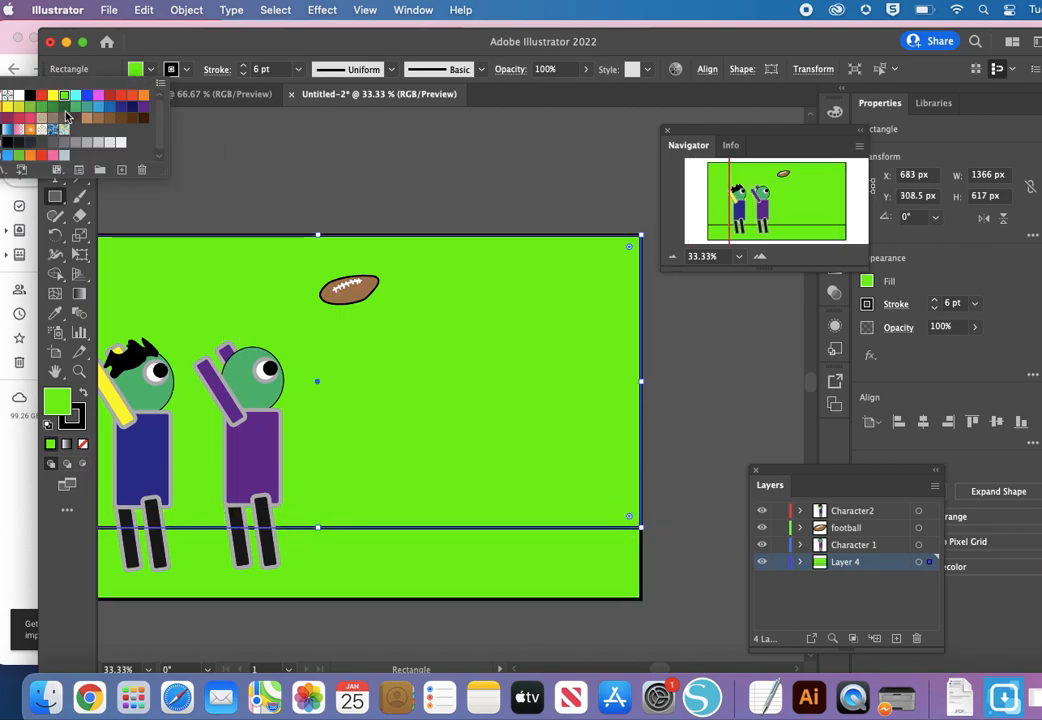
click(76, 99)
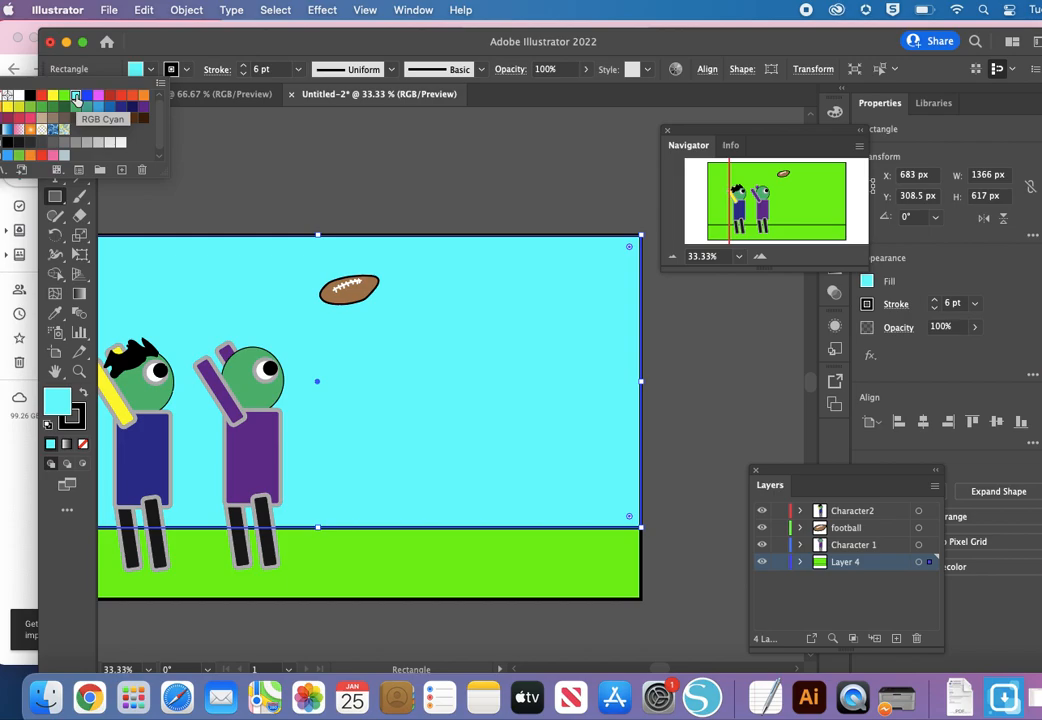
click(7, 131)
drag(767, 236, 782, 177)
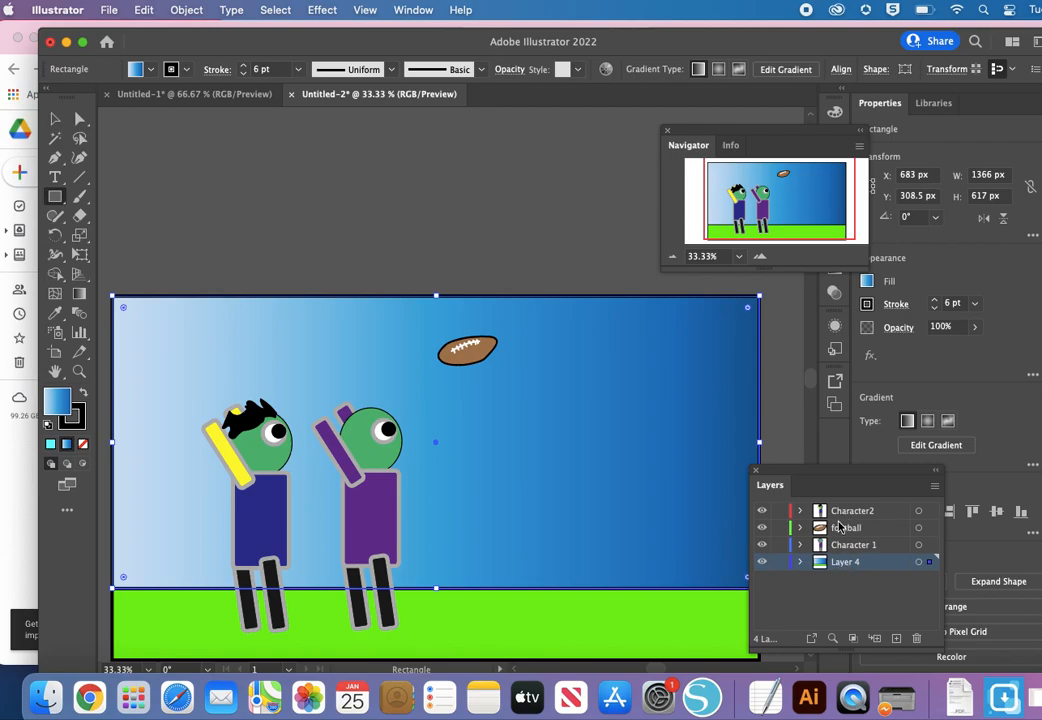
Step: Rename the layer holding the sky and ground as background
double_click(843, 562)
text(b)
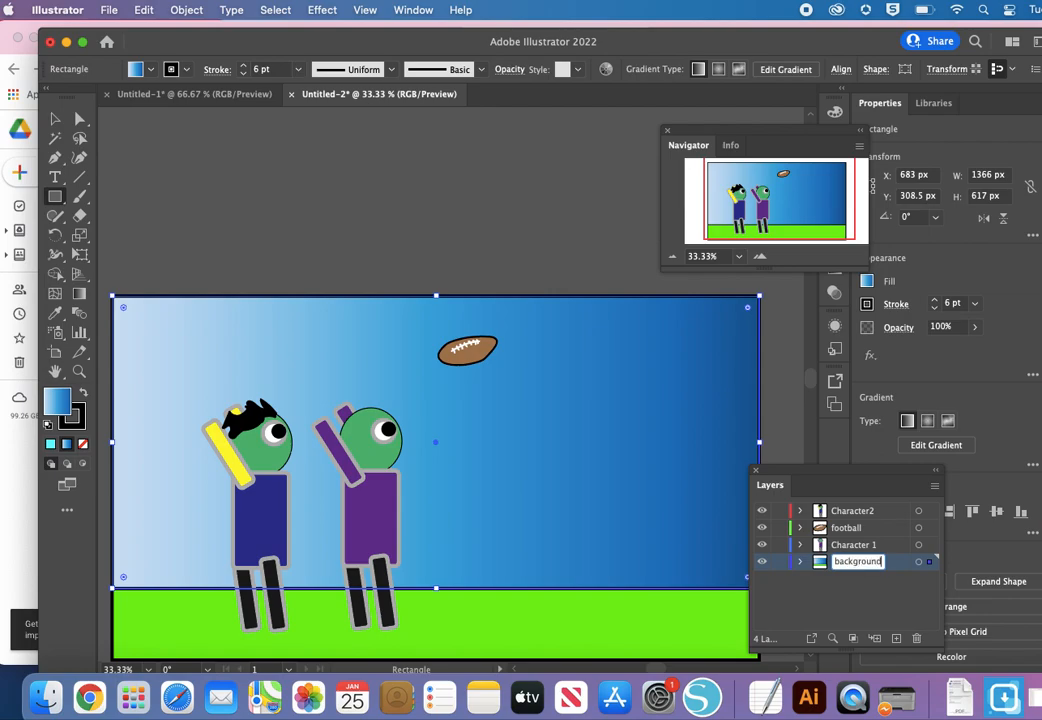
text(ackground)
click(868, 611)
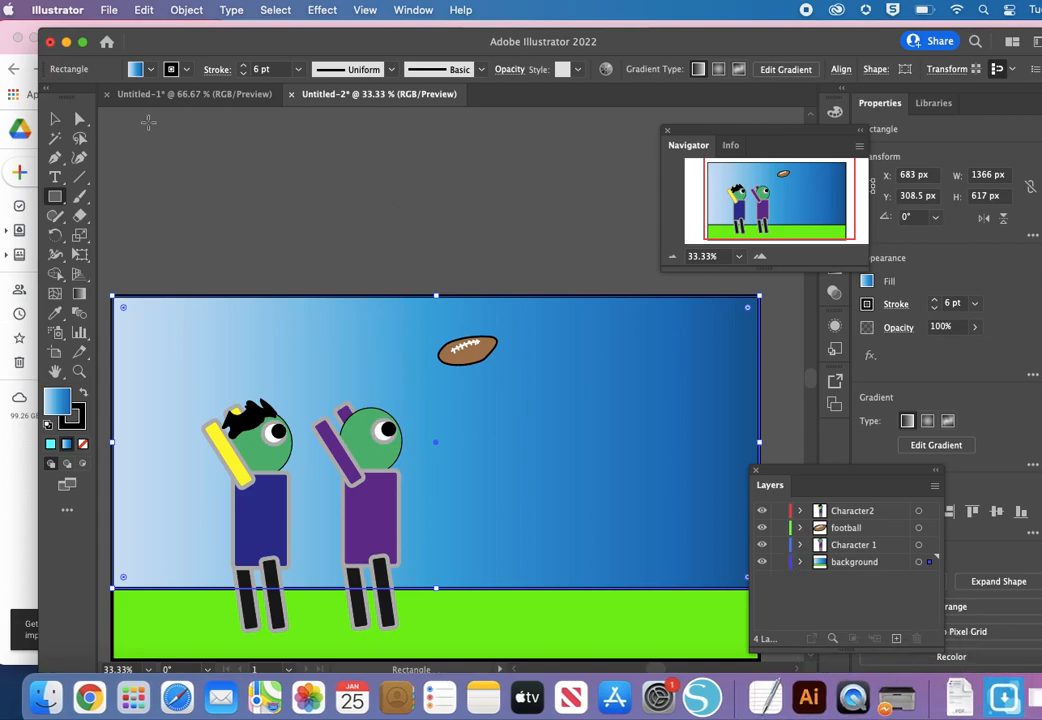
Step: Deselect the sky rectangle and lock the background layer against accidental edits
click(47, 117)
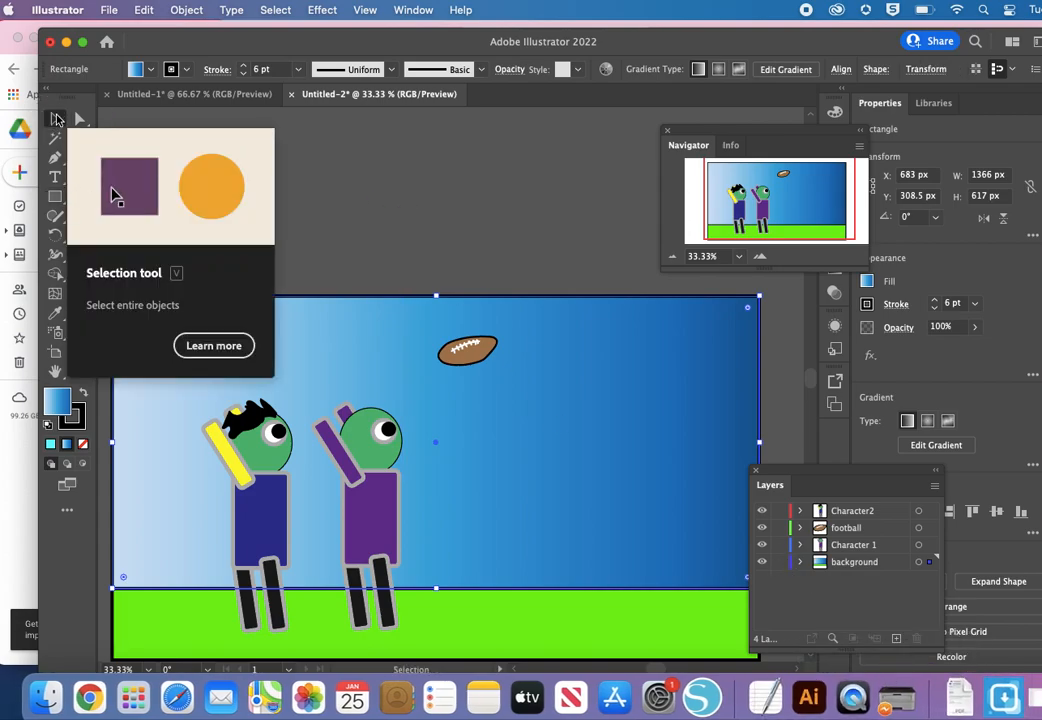
click(337, 214)
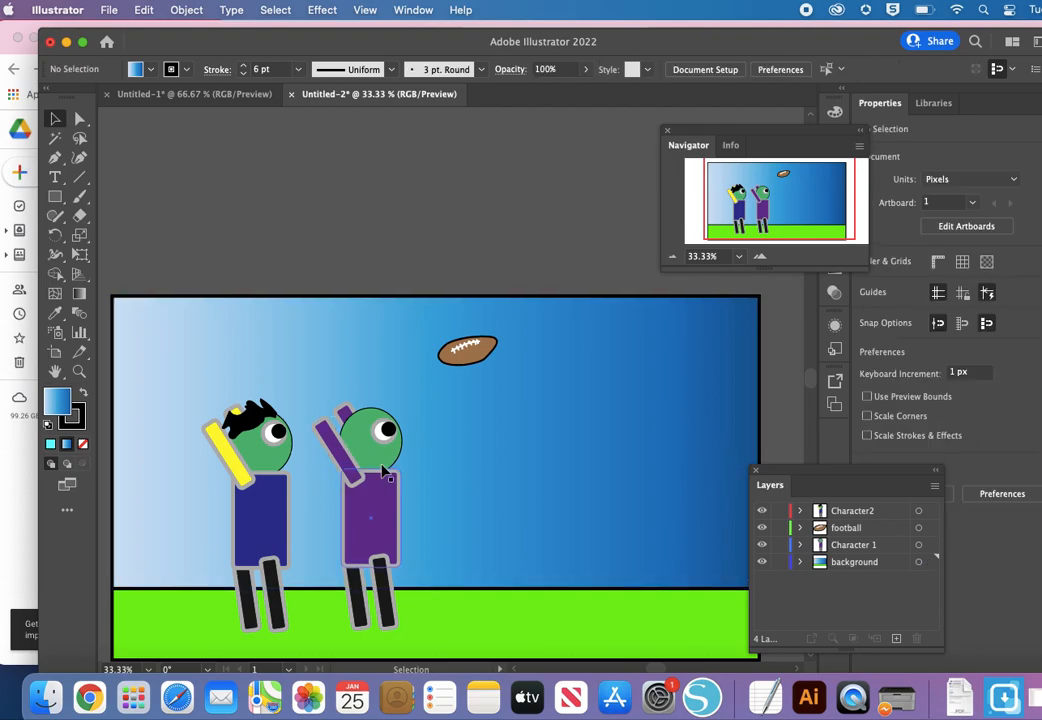
mouse_move(316, 374)
mouse_down()
mouse_move(341, 428)
mouse_move(309, 379)
mouse_move(321, 377)
mouse_up()
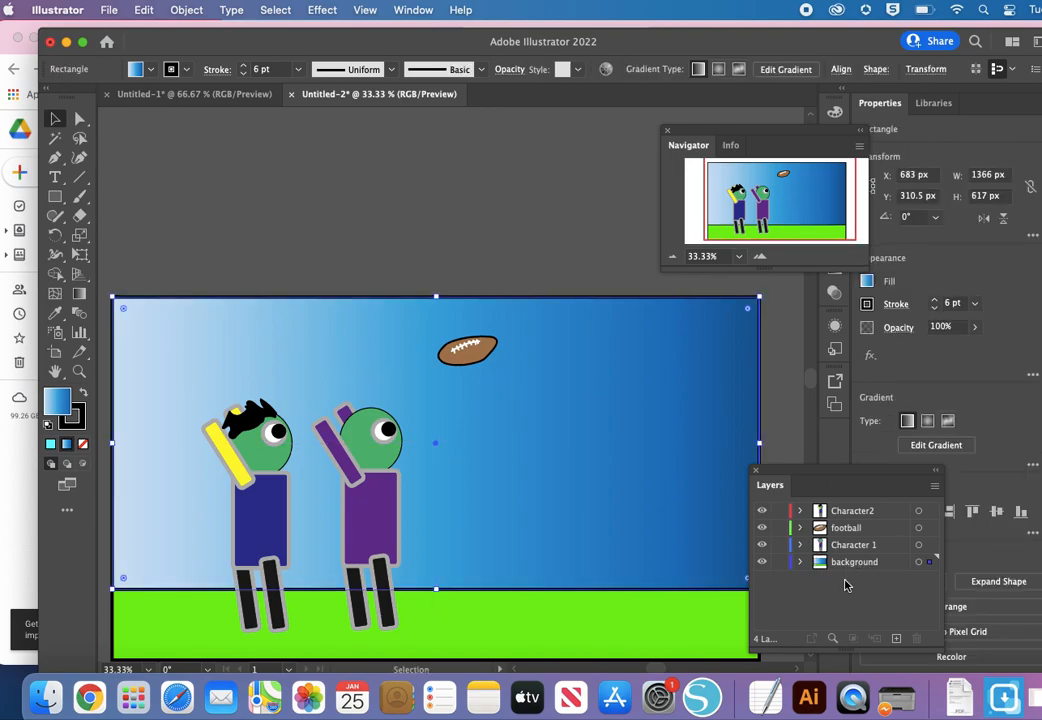
click(780, 563)
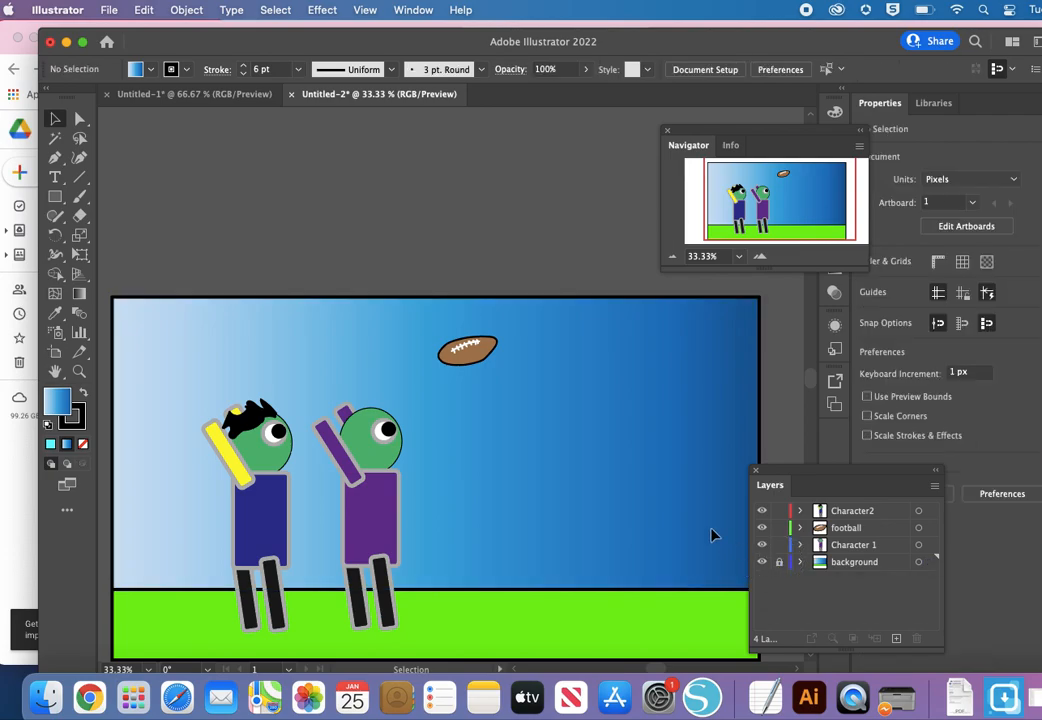
Step: Move the whole purple character up about 88 px and left about 14 px, then clear the selection
click(400, 612)
drag(372, 541, 372, 497)
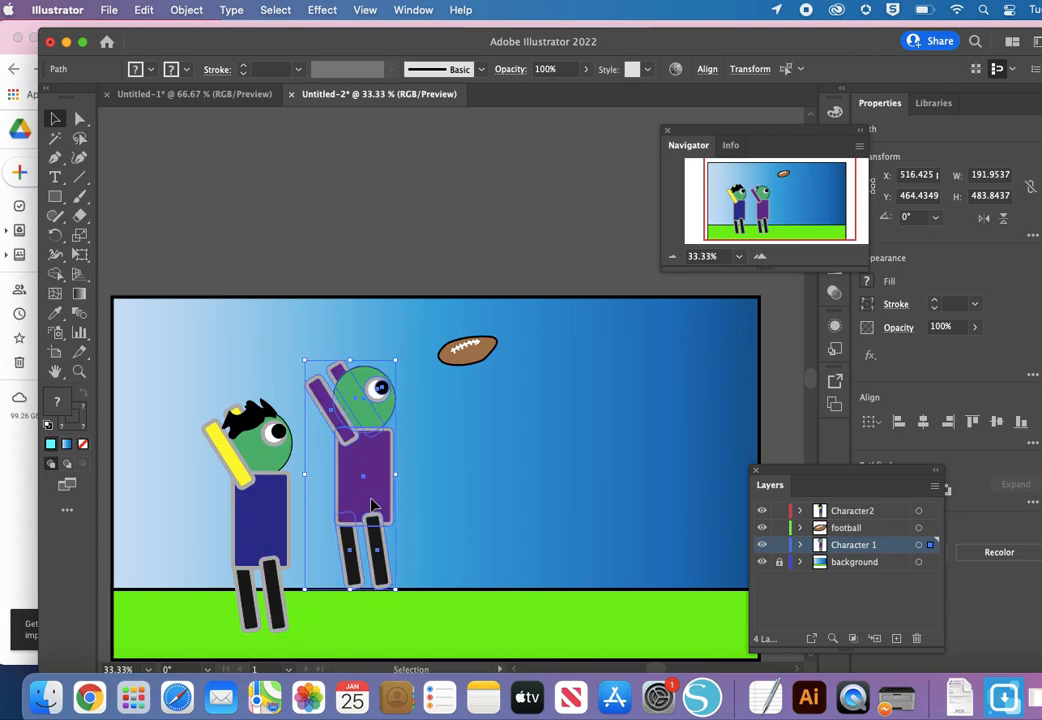
click(79, 198)
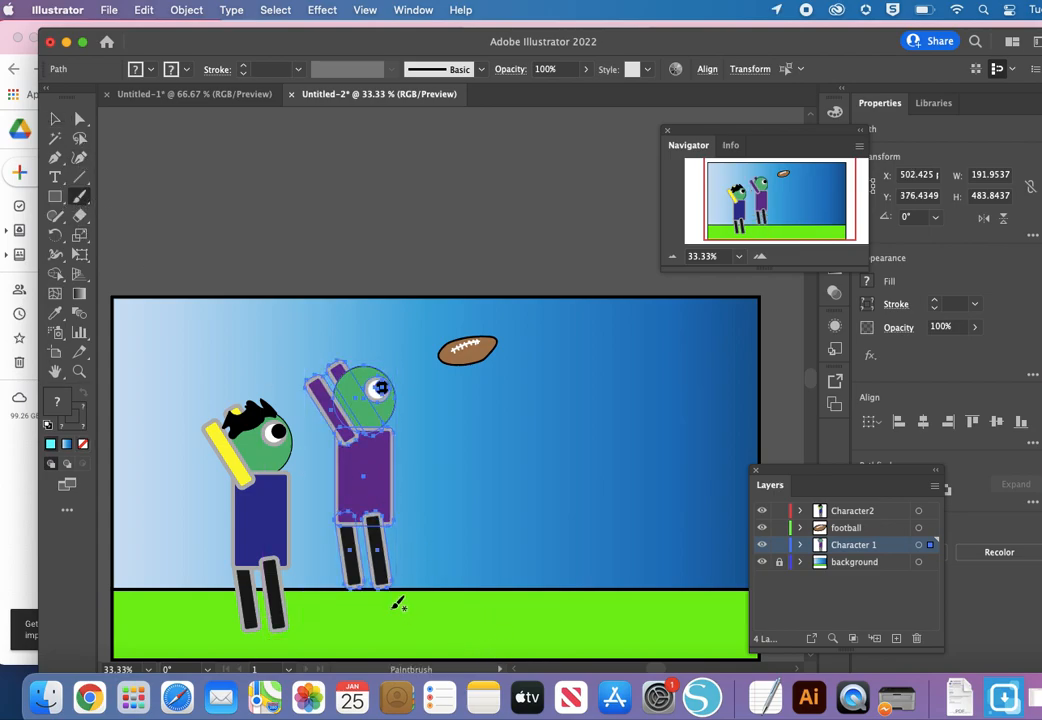
click(55, 118)
click(318, 253)
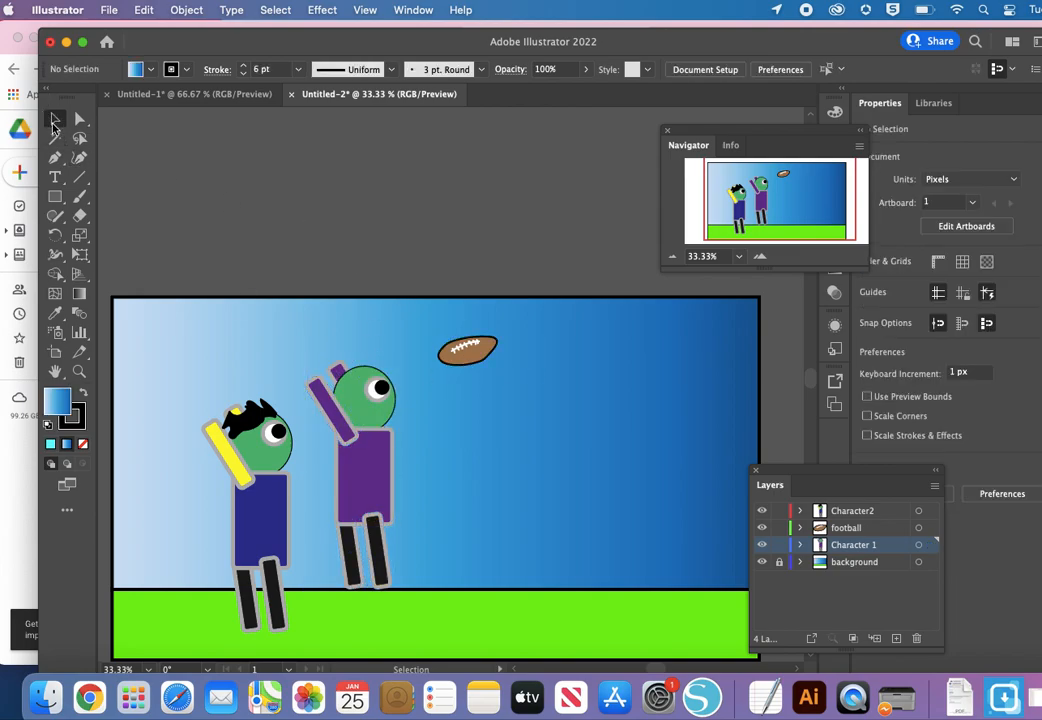
Step: Paint four short black motion lines beneath the purple character's feet with the Paintbrush, using no fill and a 1 pt stroke
click(79, 196)
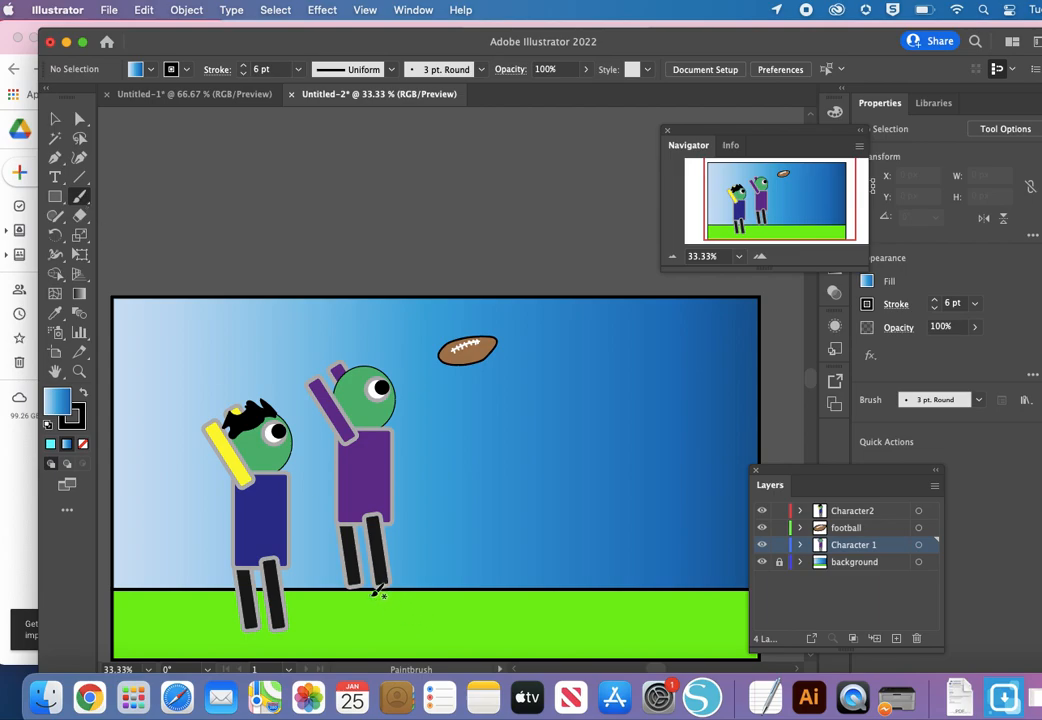
click(136, 69)
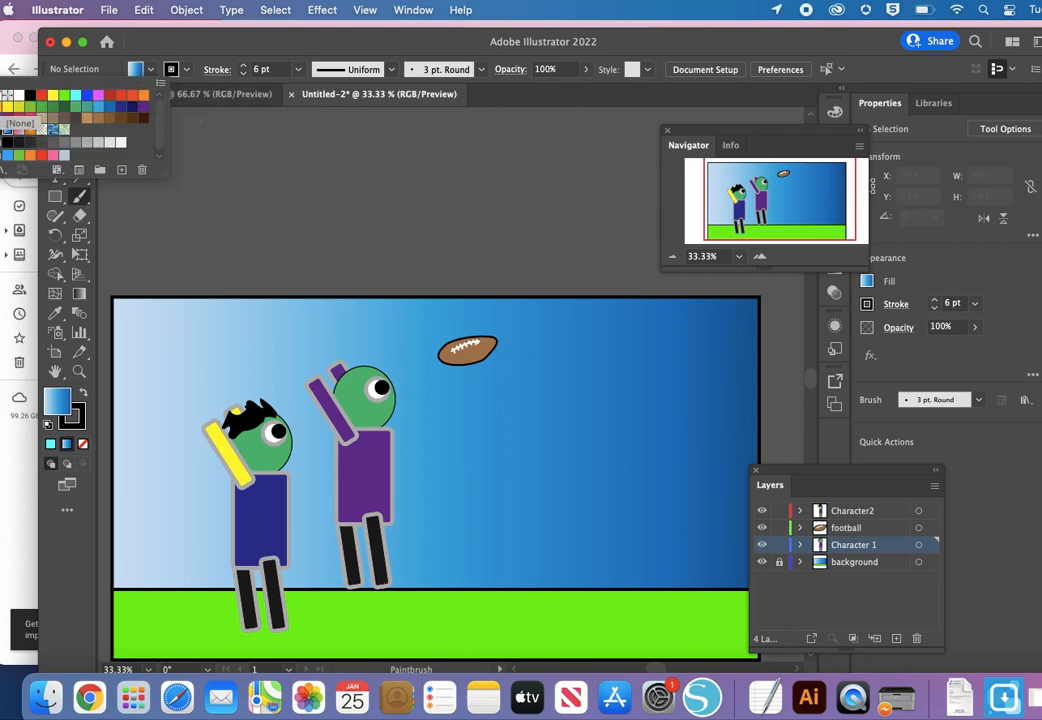
click(8, 96)
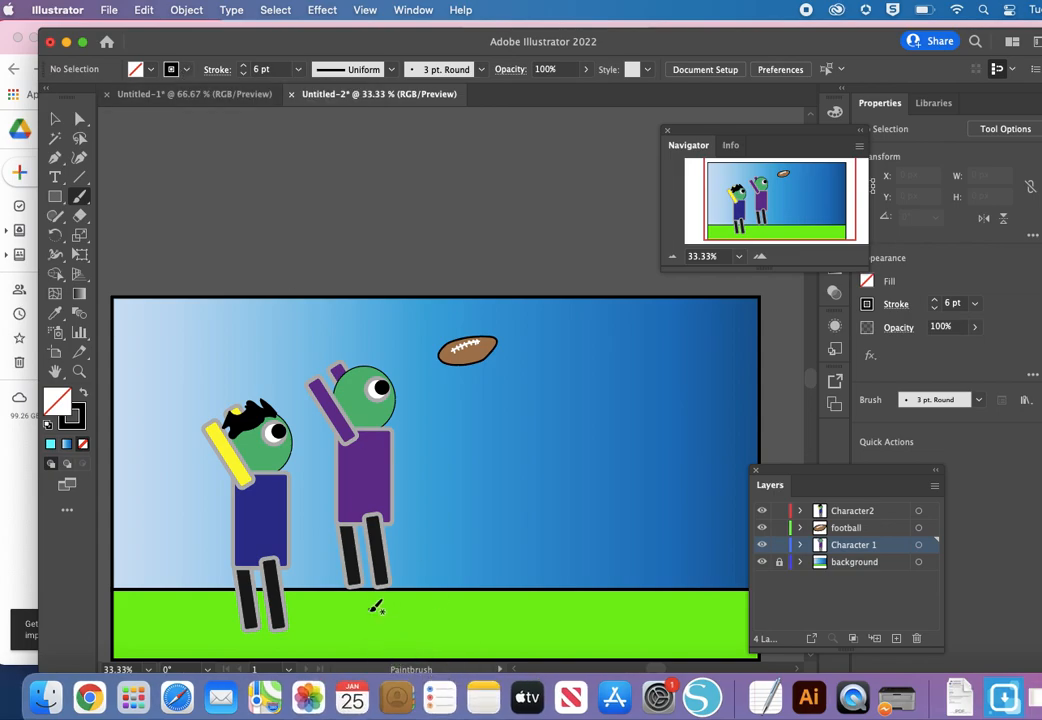
mouse_move(366, 597)
mouse_down()
mouse_move(376, 636)
mouse_move(391, 608)
mouse_move(405, 637)
mouse_up()
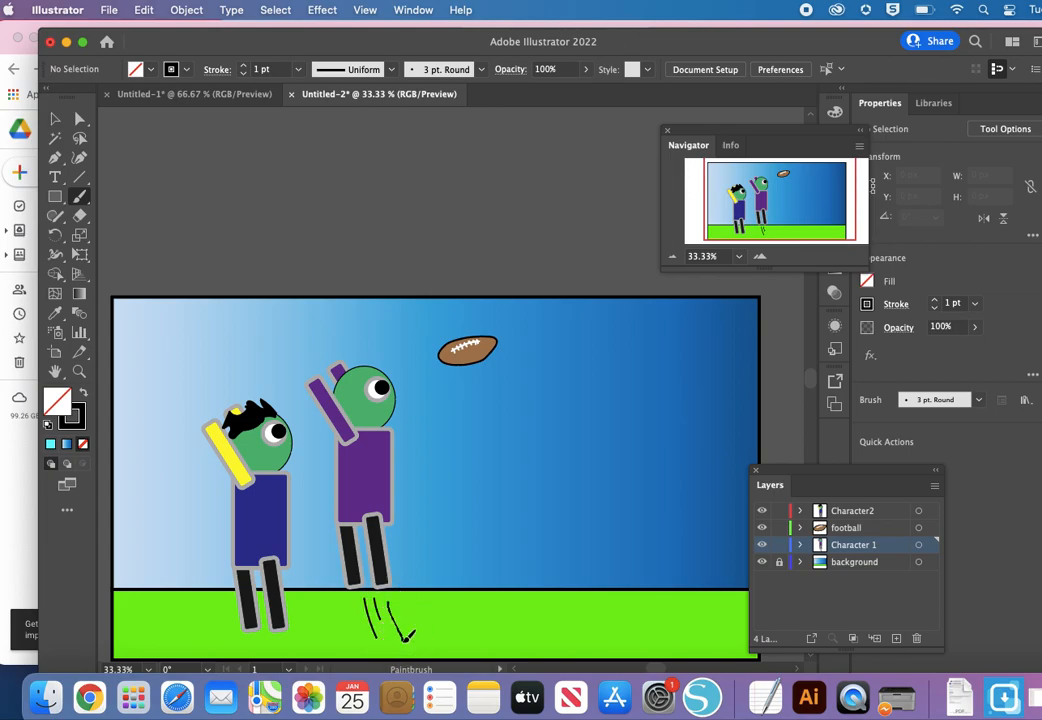
drag(356, 604, 367, 636)
Step: Start saving the document on the computer in Adobe Illustrator (ai) format, with the Desktop as its location
drag(192, 40, 154, 34)
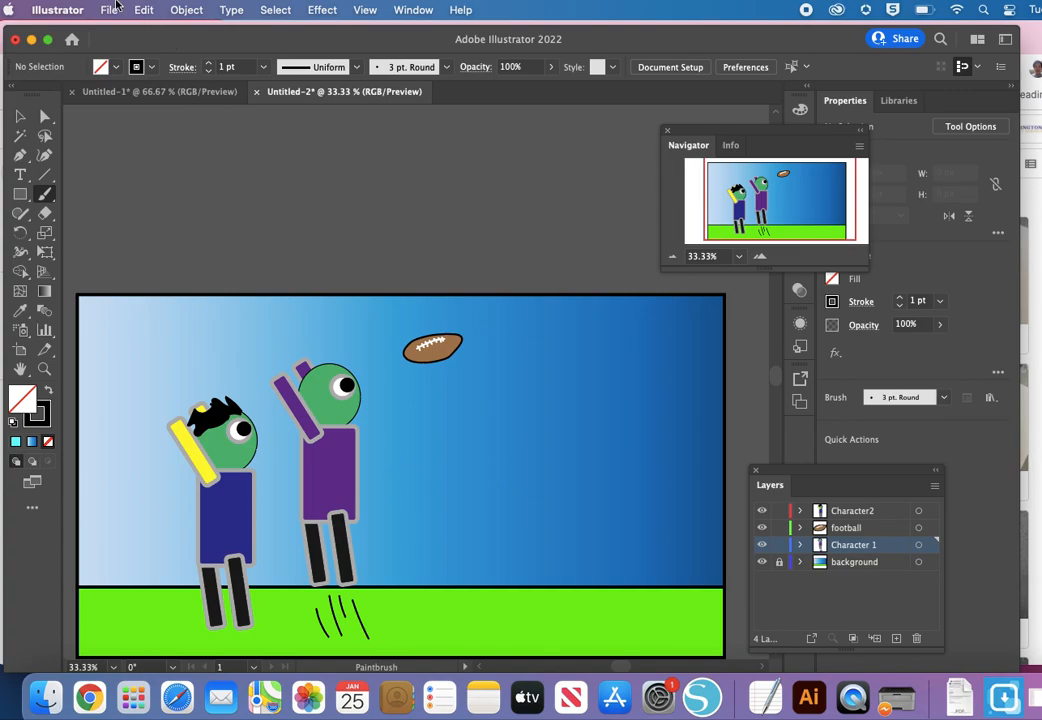
click(116, 6)
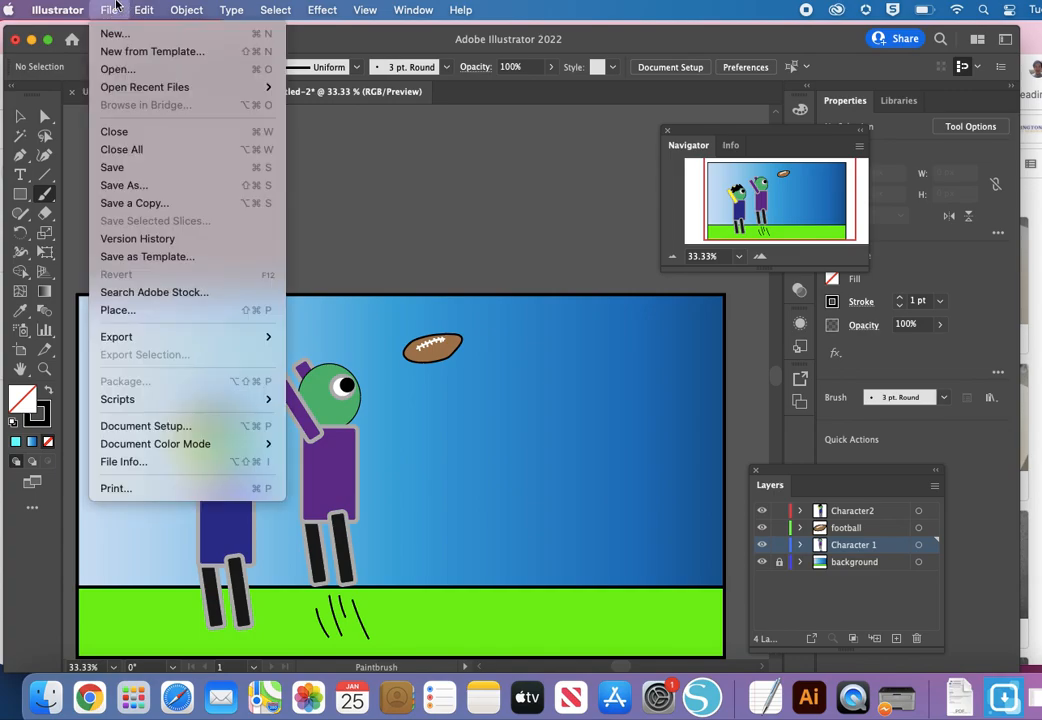
click(137, 170)
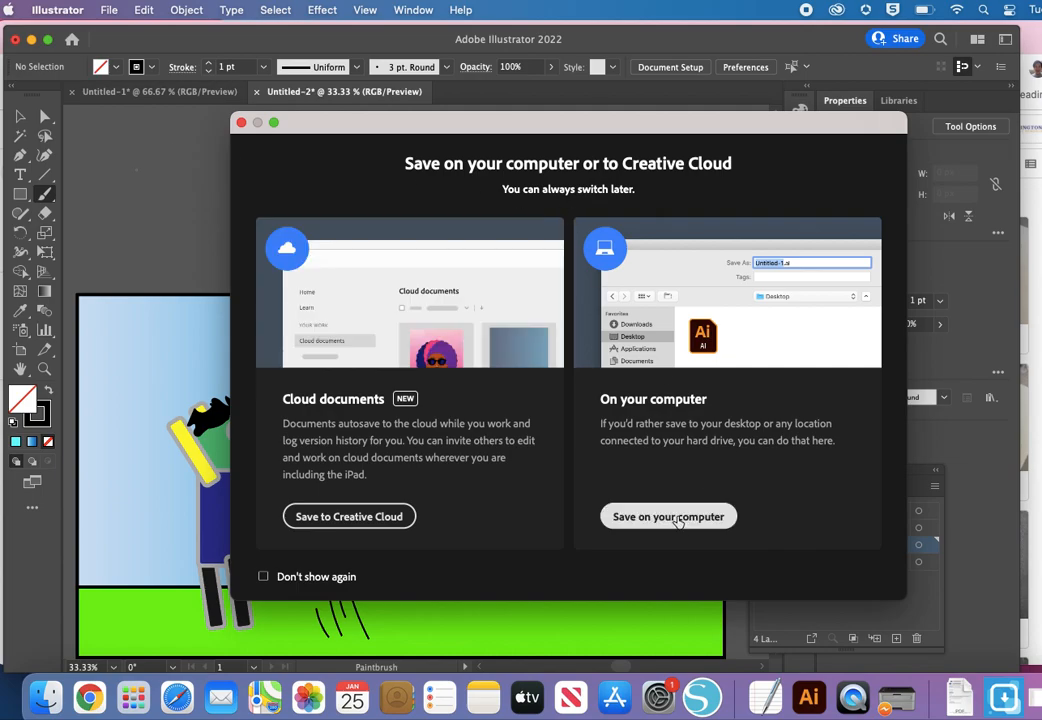
click(674, 518)
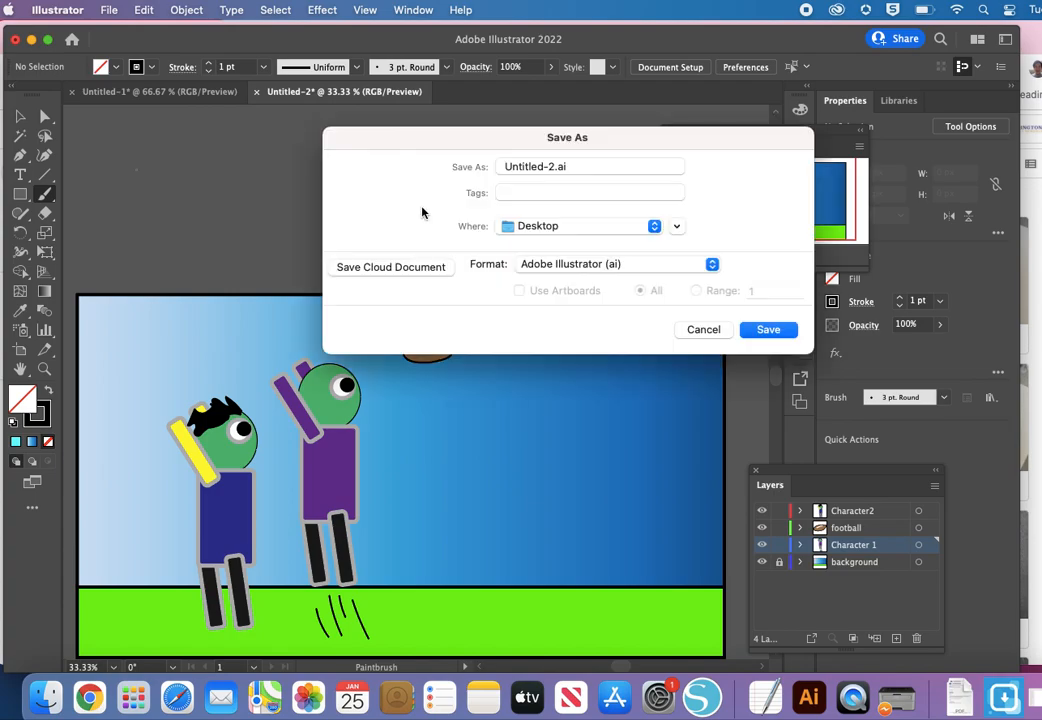
click(578, 227)
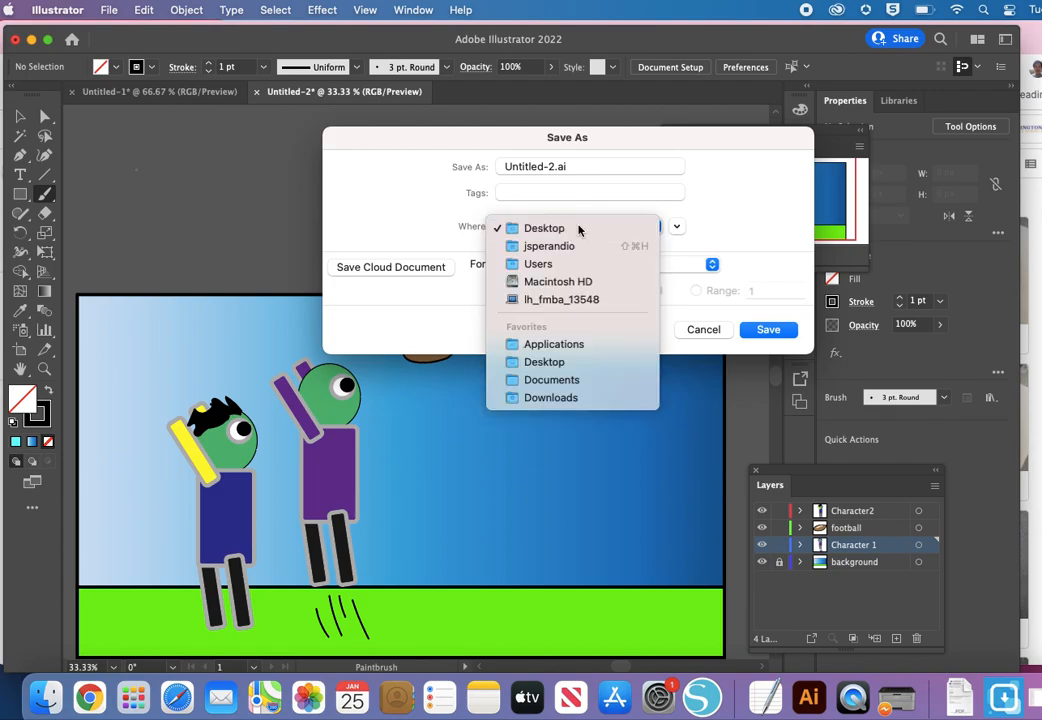
click(578, 228)
Step: Name the file with the author's surname followed by Shapes and save it
drag(555, 166, 490, 172)
text(Sperandio)
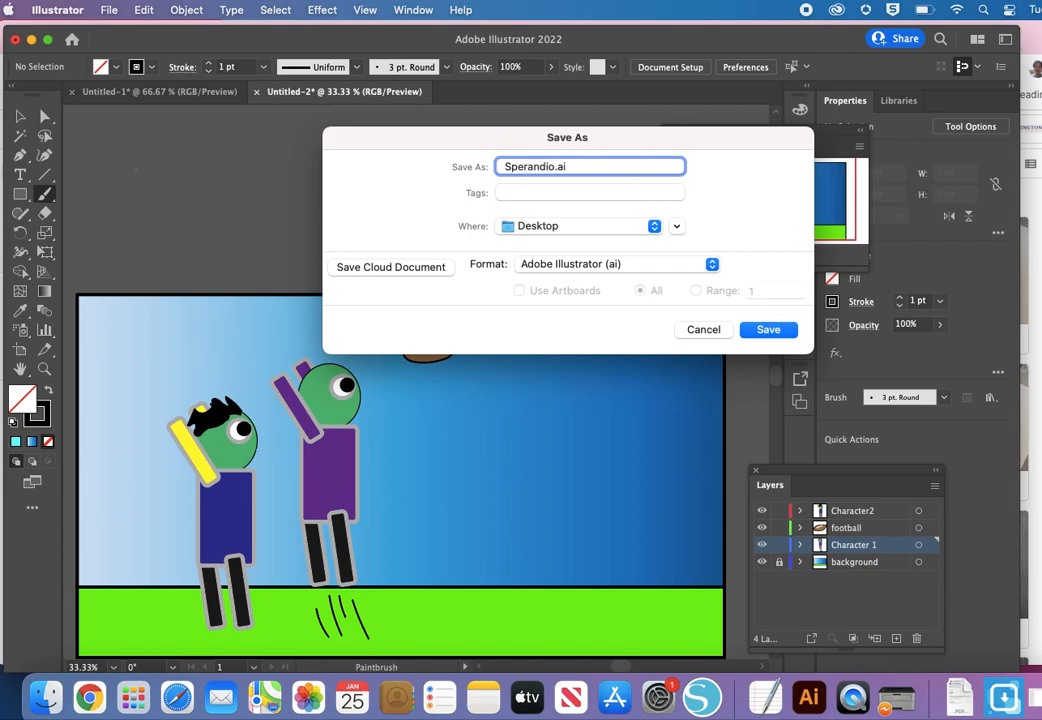
text(Shapes)
click(785, 330)
click(730, 593)
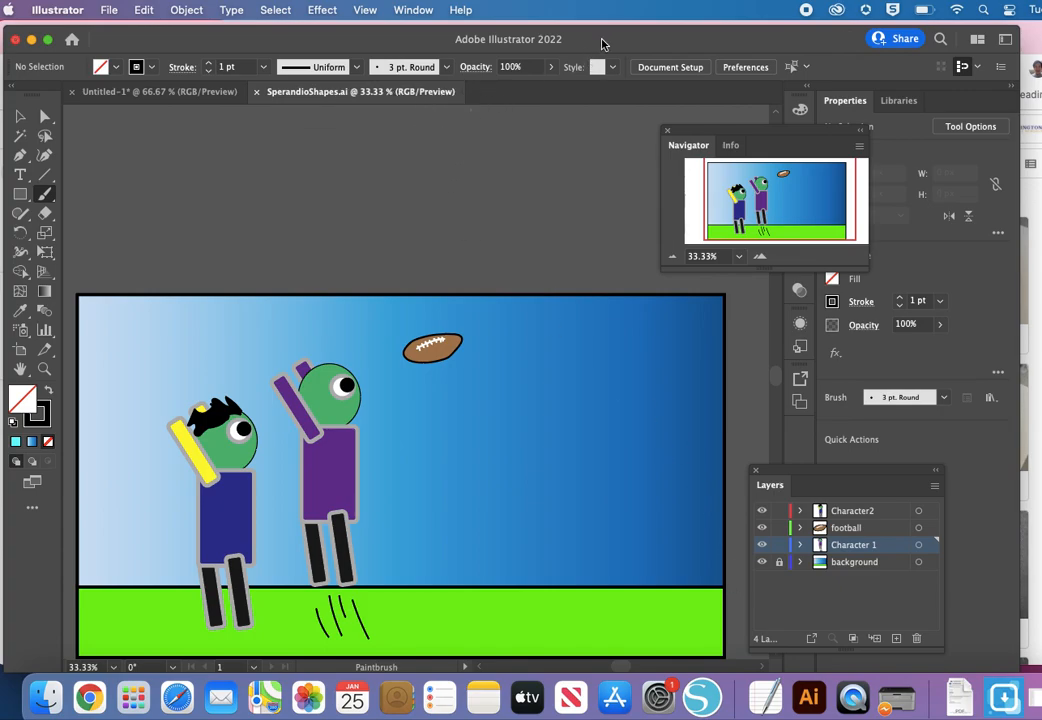
drag(602, 43, 627, 45)
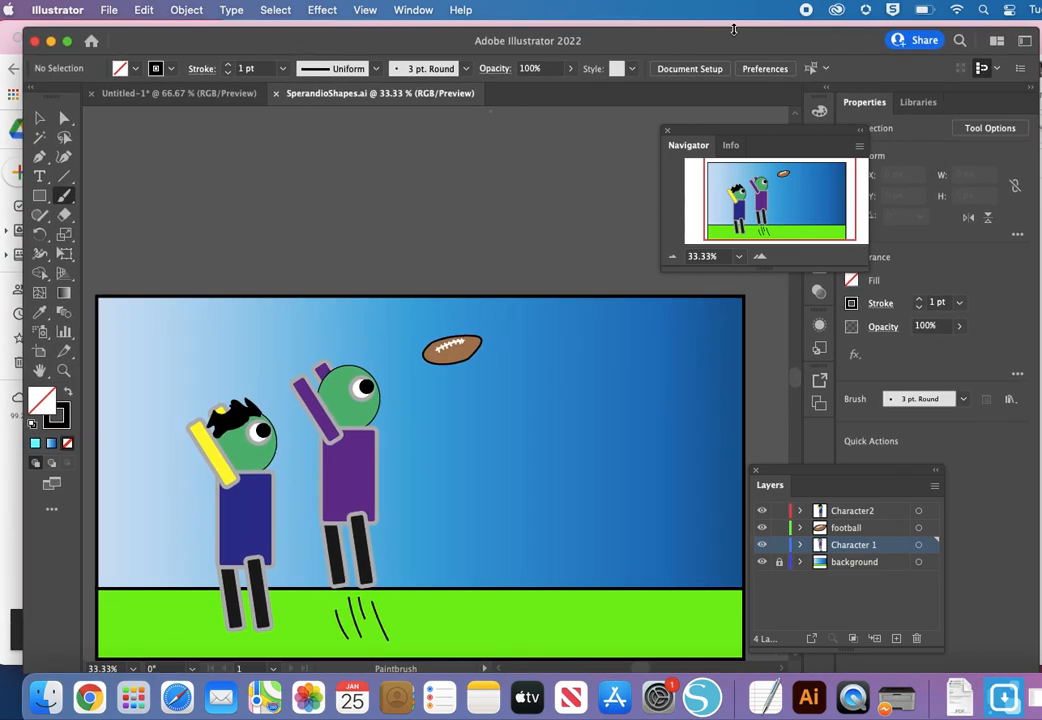